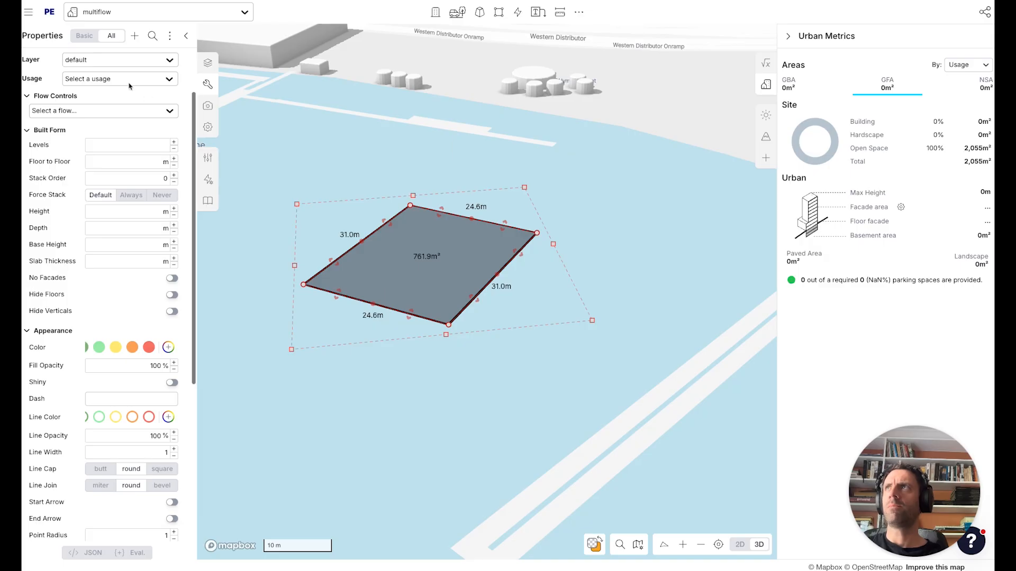
Assign Residential usage to the site footprint and build it up to 5 levels.
type("res")
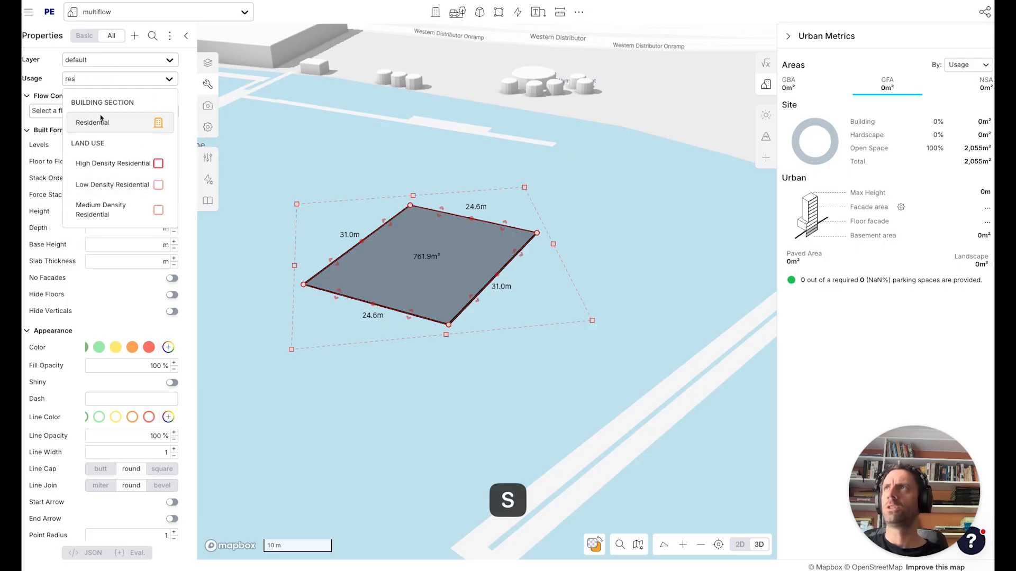
left_click(101, 115)
scroll(510, 287, "down", 5)
key("a")
key("a")
key("a")
key("a")
key("a")
key("a")
key("a")
key("a")
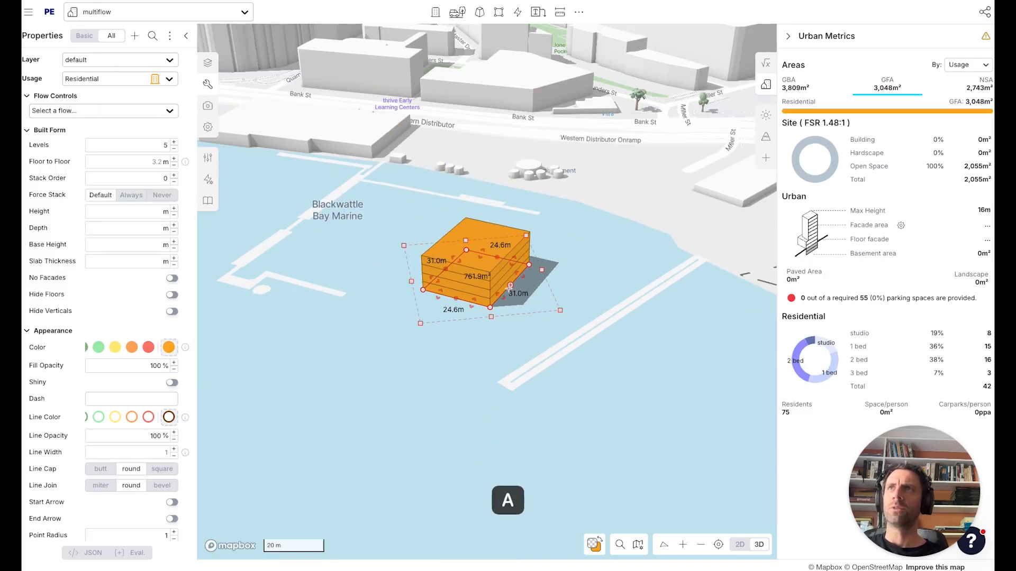
Raise the building to 8 levels.
key("q")
key("q")
key("q")
key("q")
key("q")
key("q")
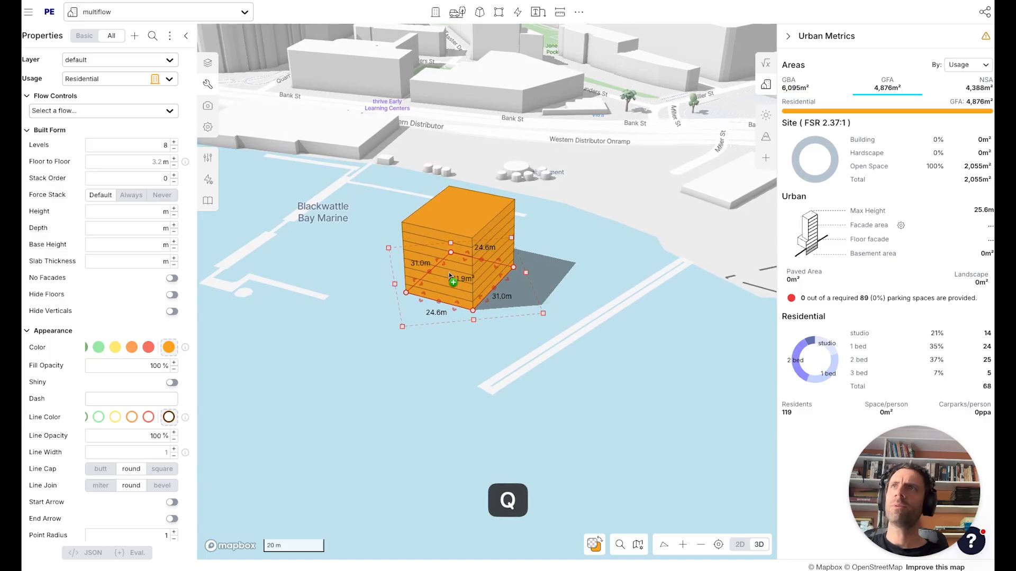
Duplicate the building next to the original.
left_click_drag(453, 283, 579, 306, "alt")
left_click_drag(604, 189, 572, 190)
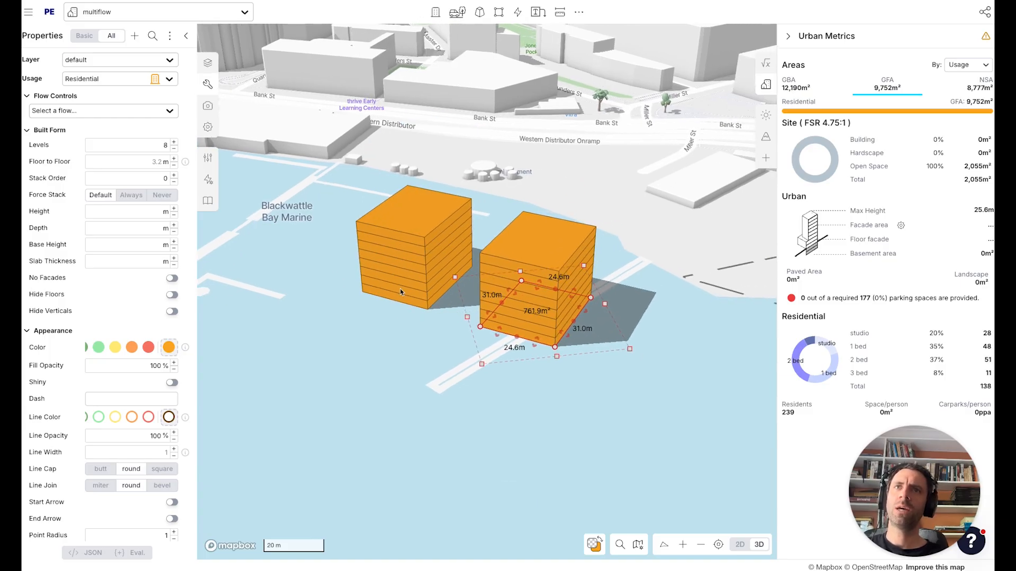
right_click_drag(404, 291, 429, 300)
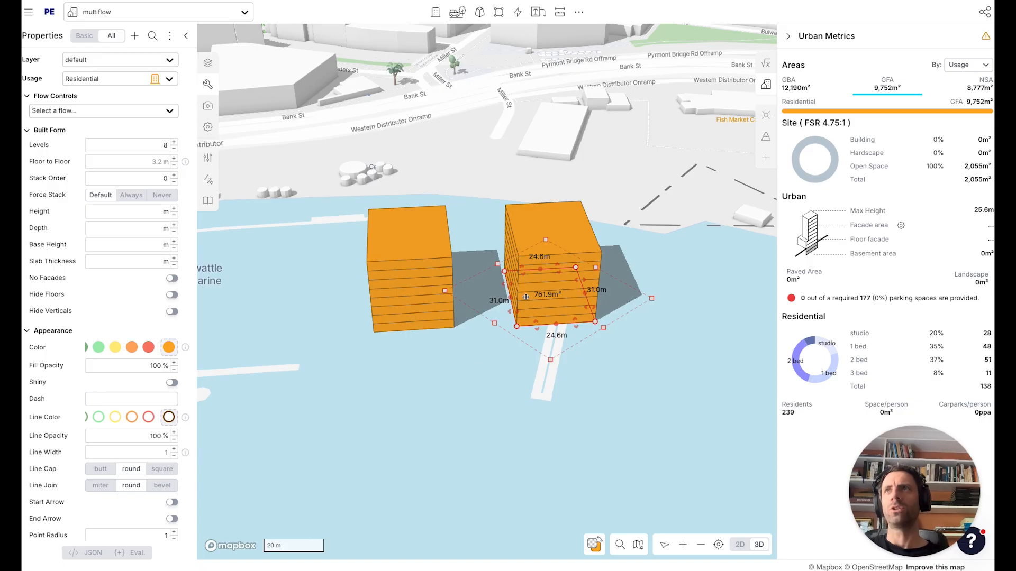
Select the original building and lower its number of levels.
left_click(471, 367)
left_click(433, 310)
key("a")
key("a")
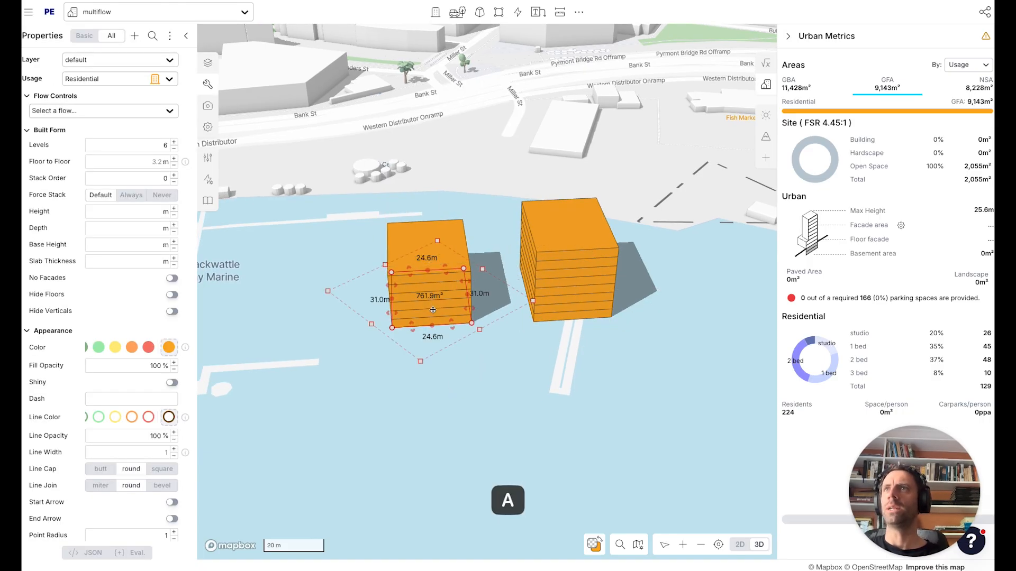
key("a")
key("a")
key("a")
key("a")
Duplicate the lowered building, then select the tall copy and the new duplicate and delete both.
right_click_drag(451, 360, 468, 356)
left_click_drag(440, 316, 510, 404, "alt")
left_click(450, 323)
left_click(503, 390)
left_click(544, 275, "shift")
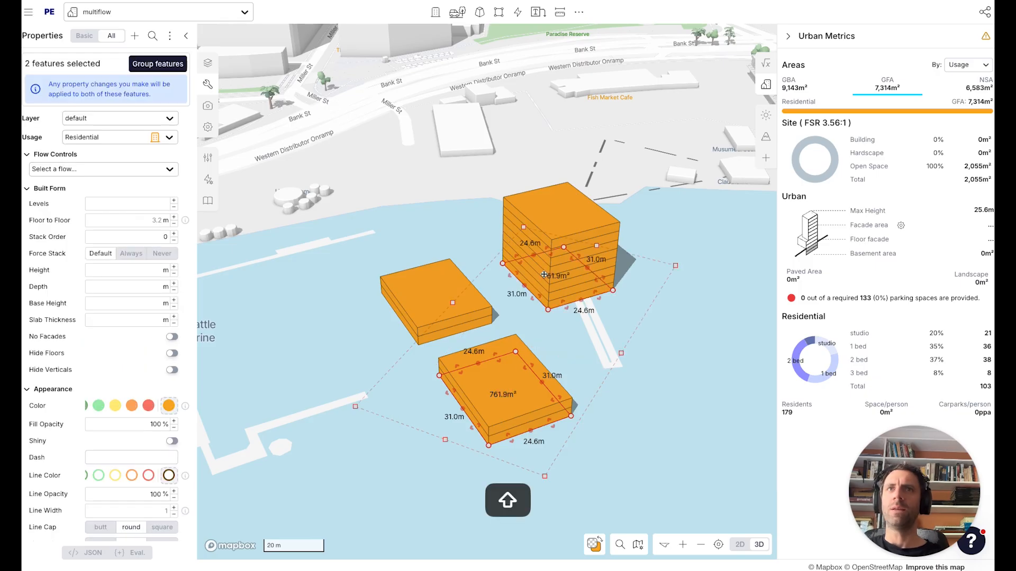
key("BackSpace")
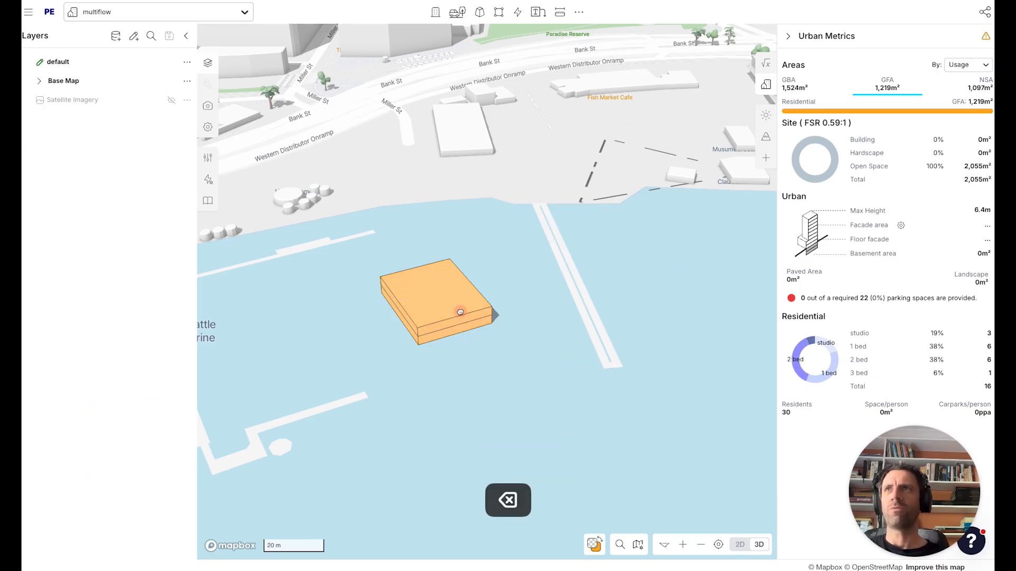
Select the remaining building and open its Identity flow in the Flow editor.
left_click(461, 312)
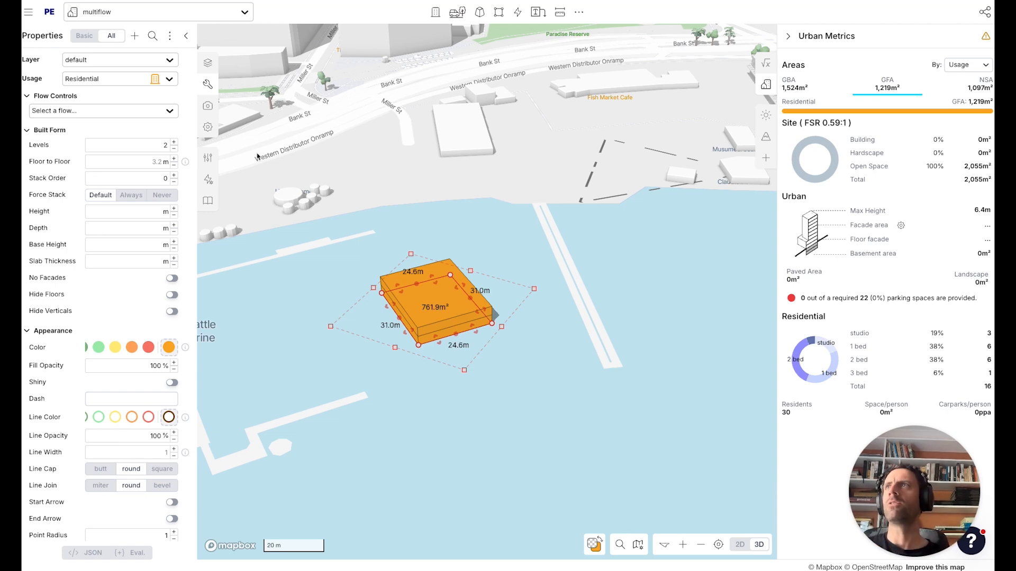
left_click(208, 179)
left_click(293, 153)
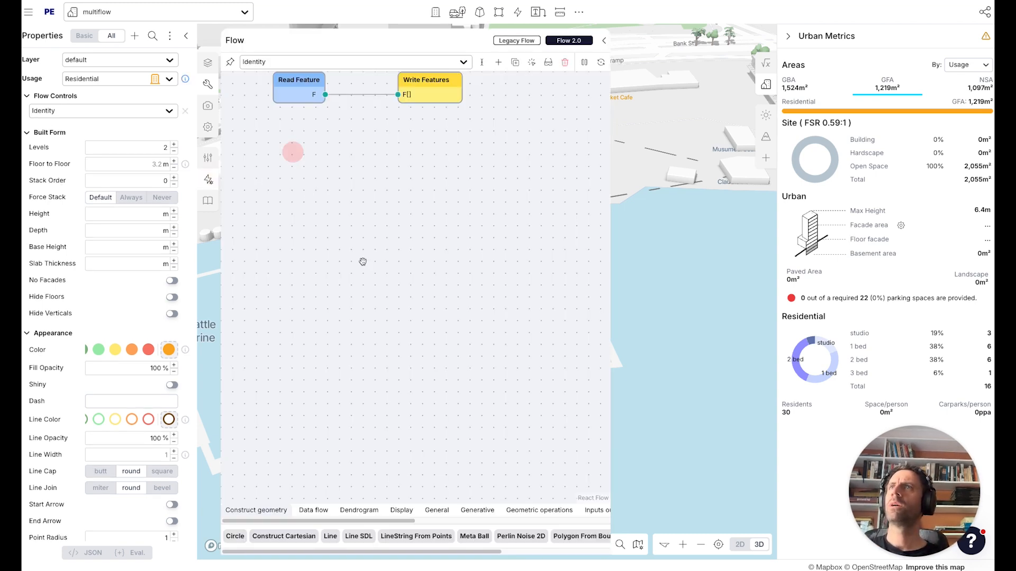
Add an Offset Polygon node to the flow canvas.
left_click(787, 36)
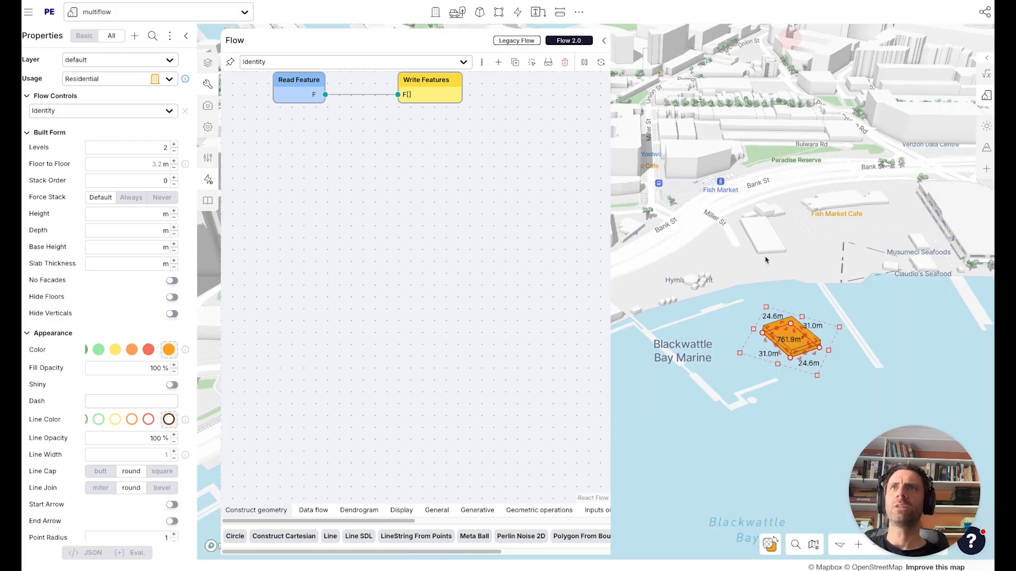
double_click(424, 277)
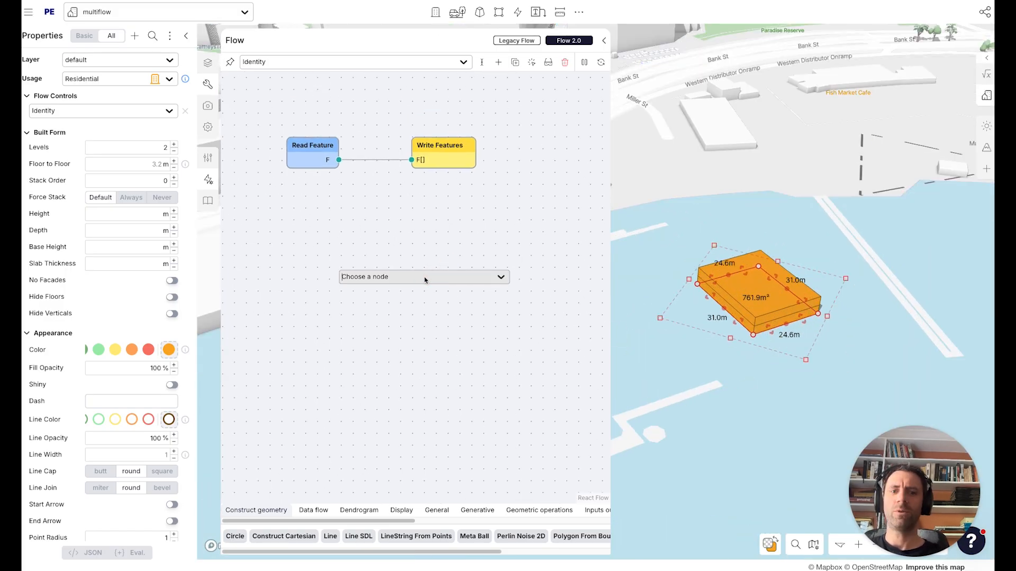
type("off")
left_click(421, 317)
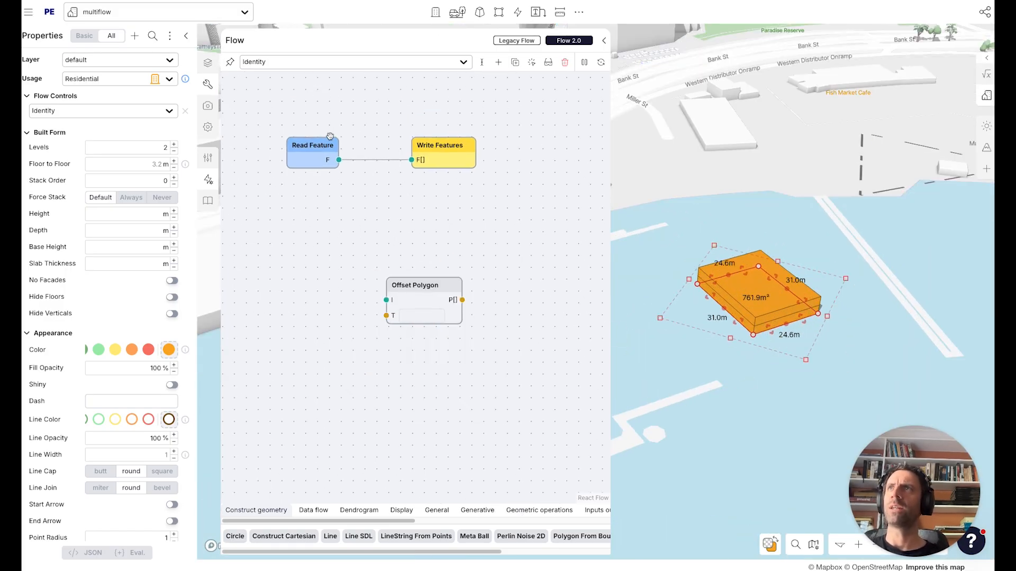
Connect Read Feature to the Offset Polygon input and attach an Offset Polygon Transform node to its T input.
left_click_drag(338, 159, 387, 300)
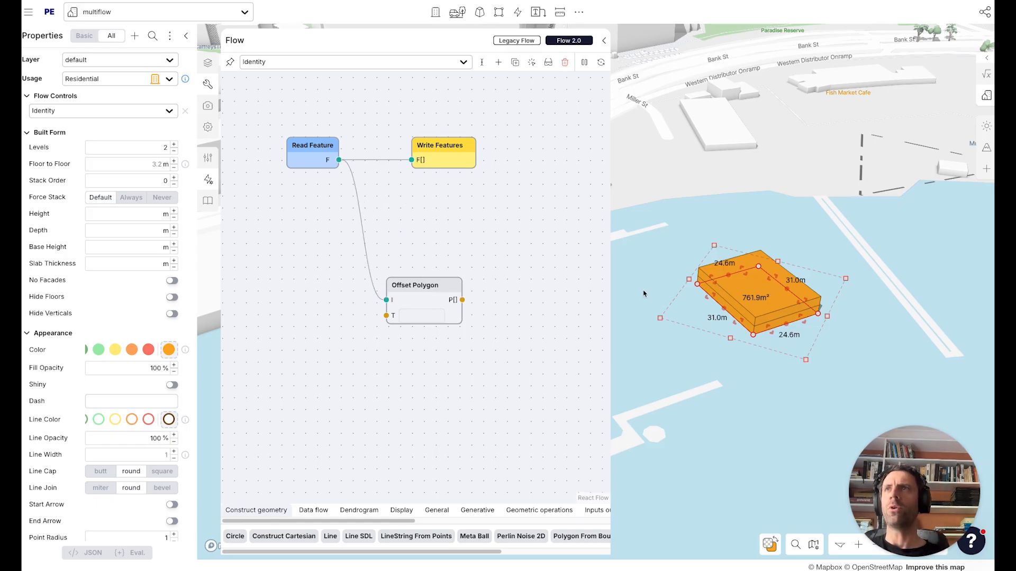
left_click(386, 316)
type("off")
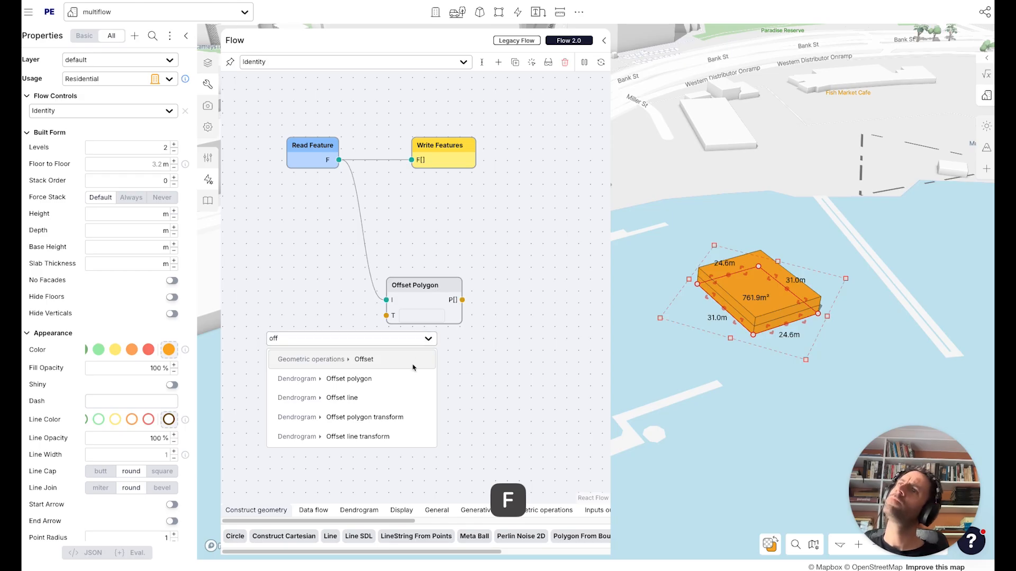
left_click(371, 417)
Wire the Offset Polygon output into a second Write Features node.
left_click_drag(433, 147, 521, 224)
mouse_move(485, 285)
left_mouse_down()
mouse_move(509, 237)
mouse_move(478, 299)
left_mouse_up()
left_click_drag(516, 237, 528, 254)
left_click(742, 381)
right_click_drag(765, 352, 769, 298)
scroll(769, 298, "up", 5)
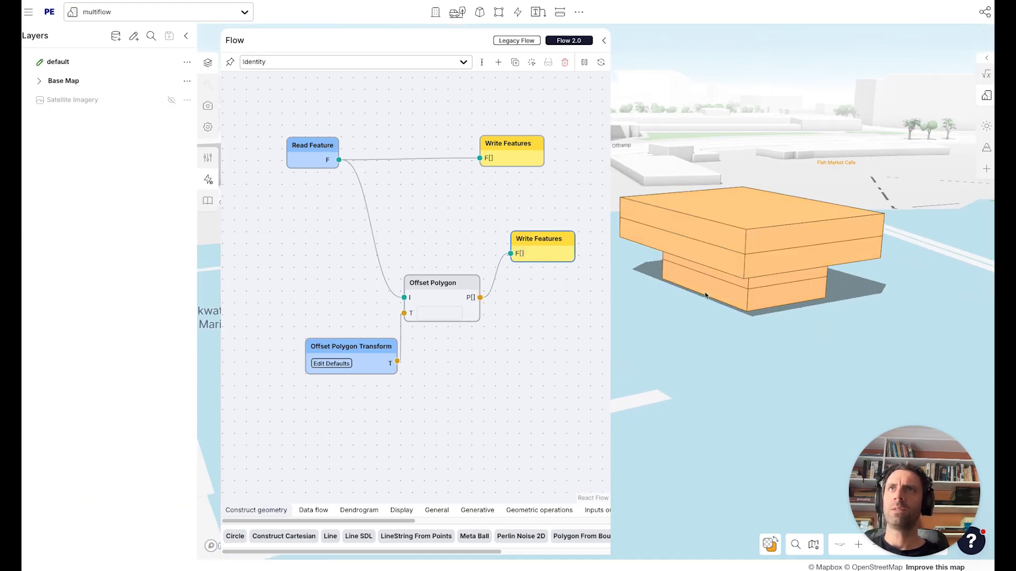
Add a Write Feature Property node to the flow.
left_click_drag(539, 243, 562, 263)
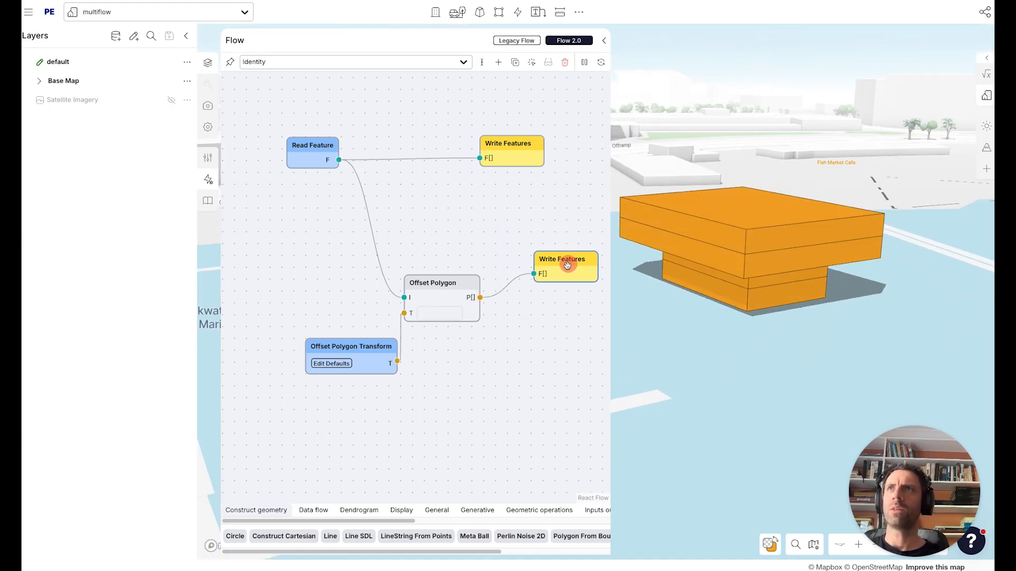
double_click(533, 343)
type("write")
key("Down")
key("Down")
key("Return")
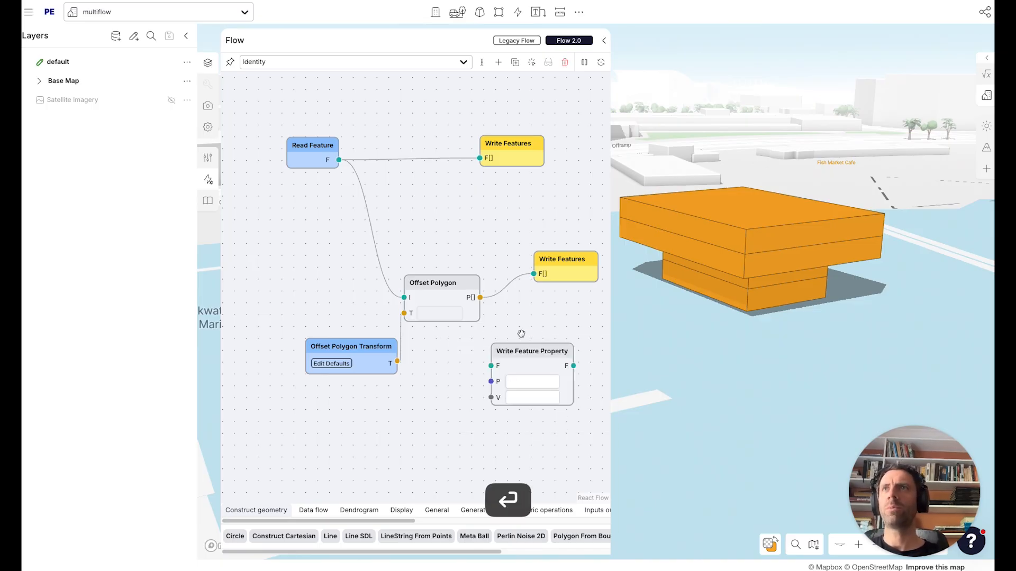
Route the offset output through the Write Feature Property node, setting property stackOrder to value 11.
left_click(480, 298)
left_click(519, 379)
type("staco")
key("BackSpace")
type("kOrder")
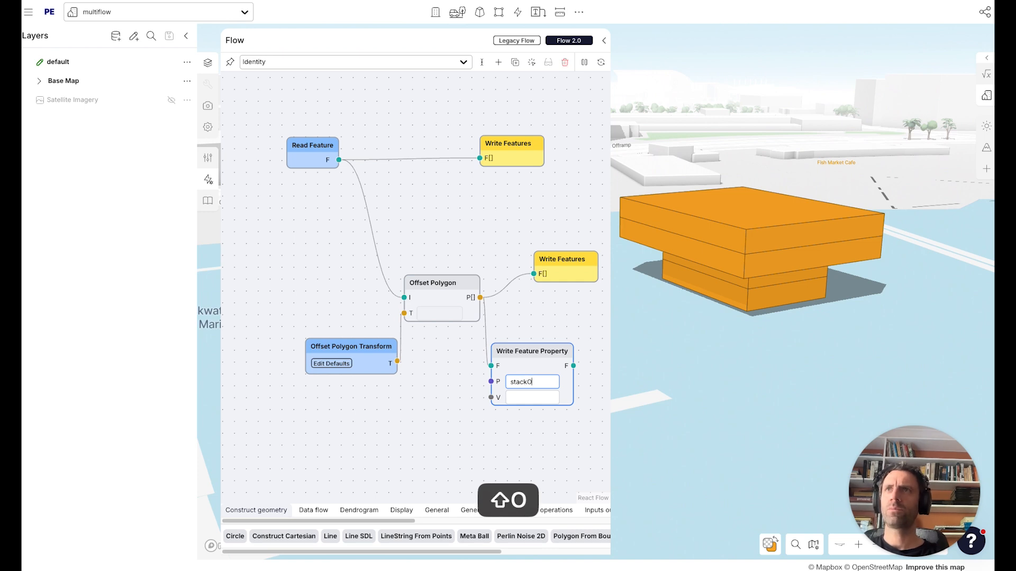
left_click(525, 393)
type("11")
left_click_drag(410, 374, 414, 373)
left_click_drag(536, 272, 591, 285)
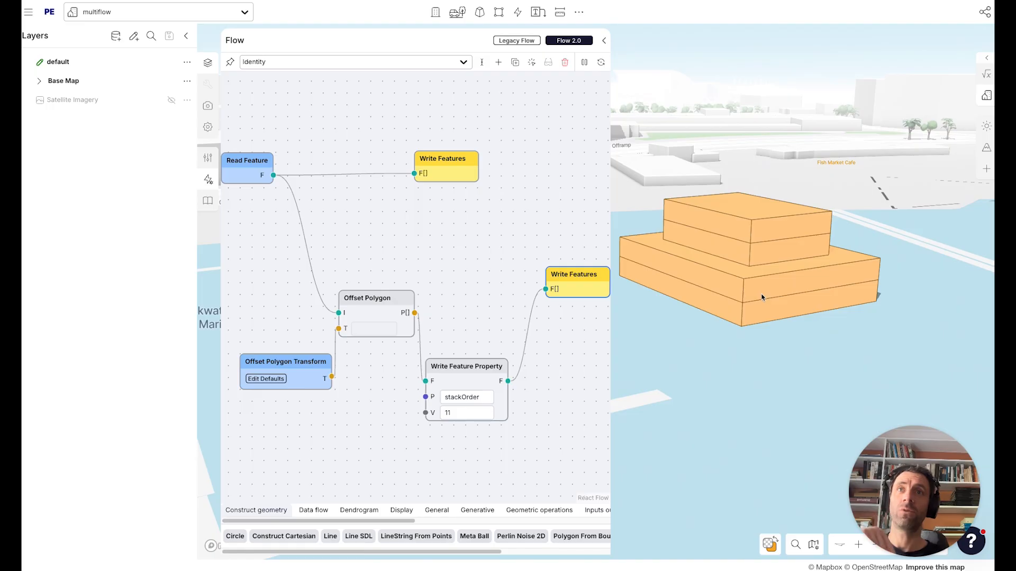
Select the building and review its Offset Polygon flow settings.
left_click(737, 300)
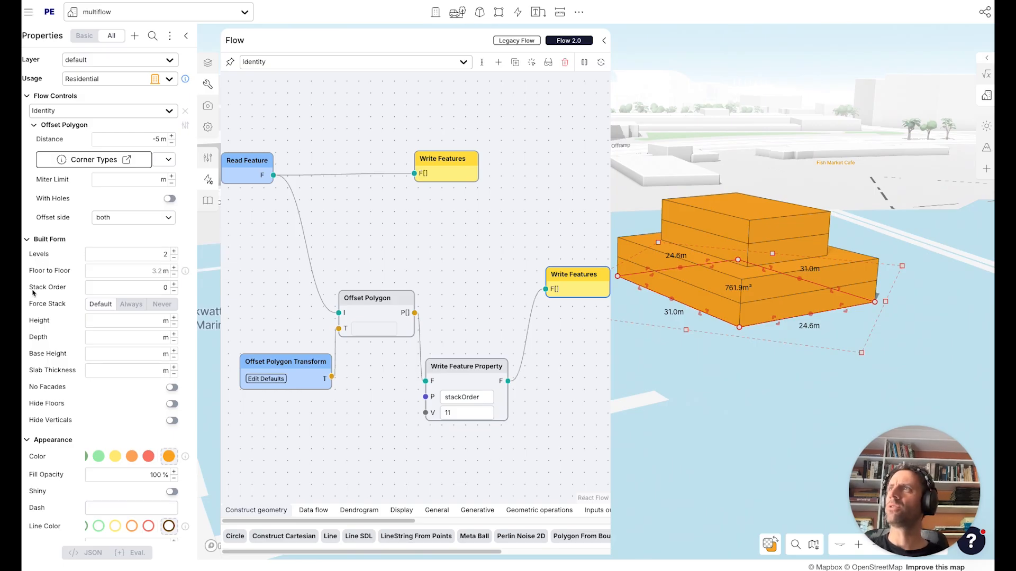
left_click_drag(504, 317, 492, 324)
left_click_drag(453, 366, 466, 328)
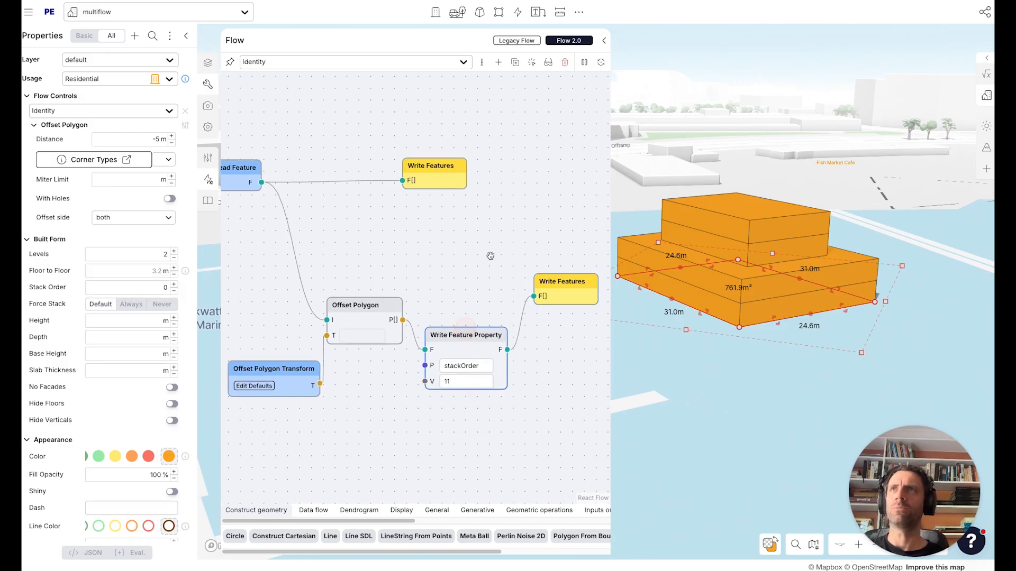
left_click_drag(463, 245, 483, 279)
left_click_drag(580, 319, 597, 331)
left_click_drag(452, 332, 449, 316)
left_click_drag(325, 275, 356, 271)
left_click_drag(386, 308, 390, 325)
left_click_drag(466, 290, 419, 288)
double_click(536, 410)
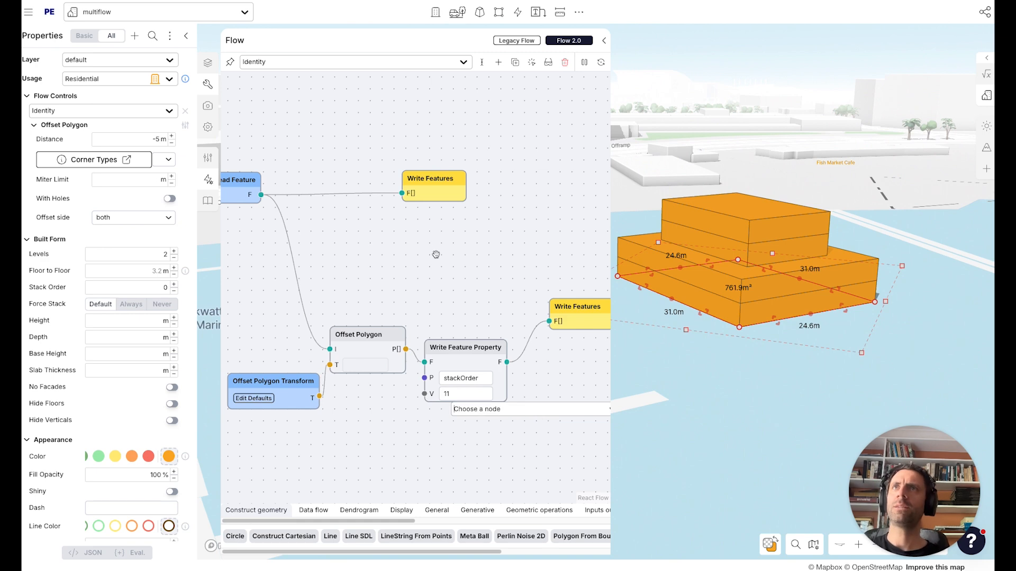
type("qq")
left_click_drag(489, 303, 494, 311)
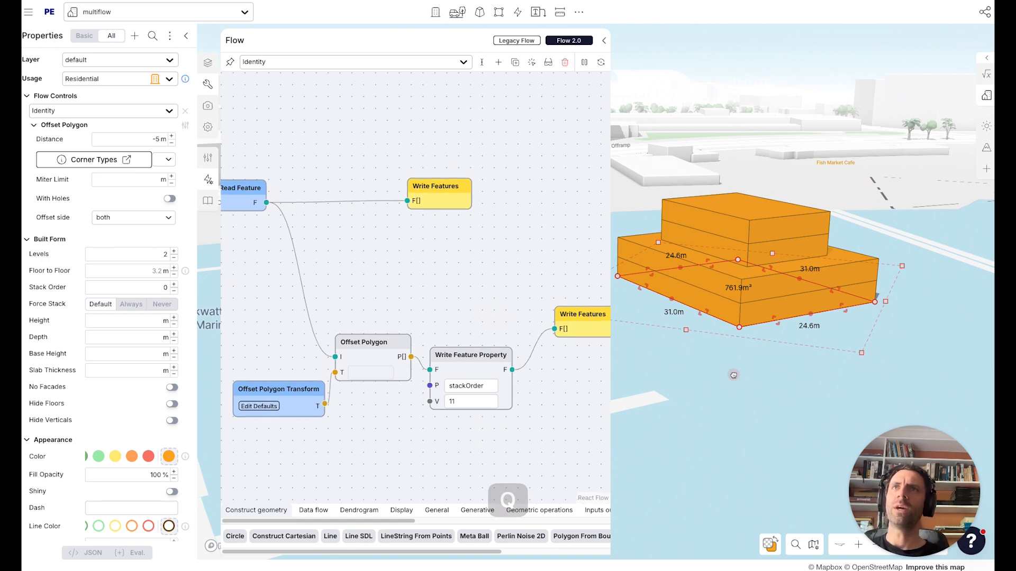
Raise the building to 6 levels.
left_click_drag(732, 374, 748, 381)
key("q")
key("q")
key("q")
key("q")
scroll(751, 316, "down", 5)
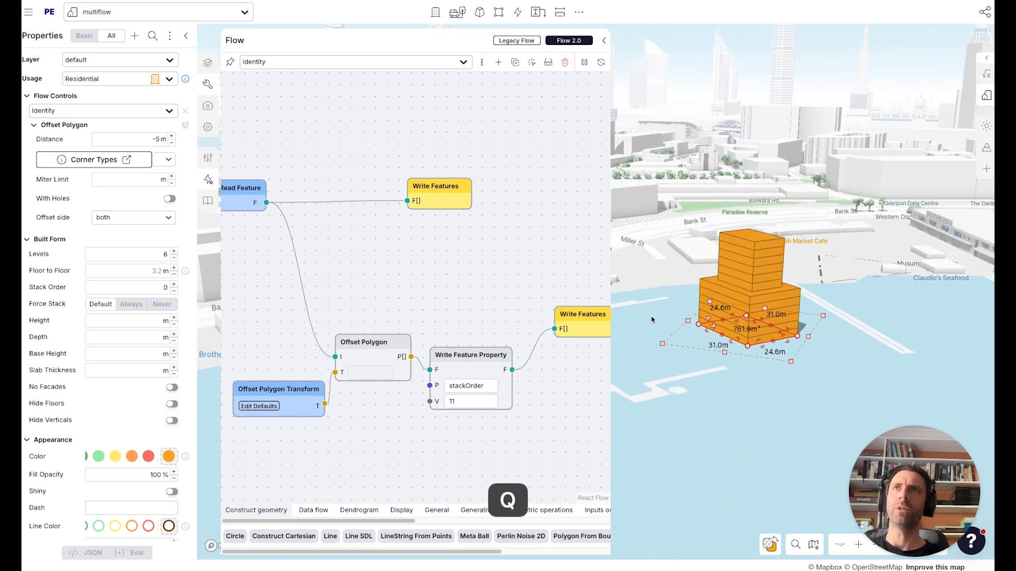
Add another Write Feature Property node with property levels.
left_click_drag(350, 281, 371, 275)
left_click_drag(448, 194, 497, 194)
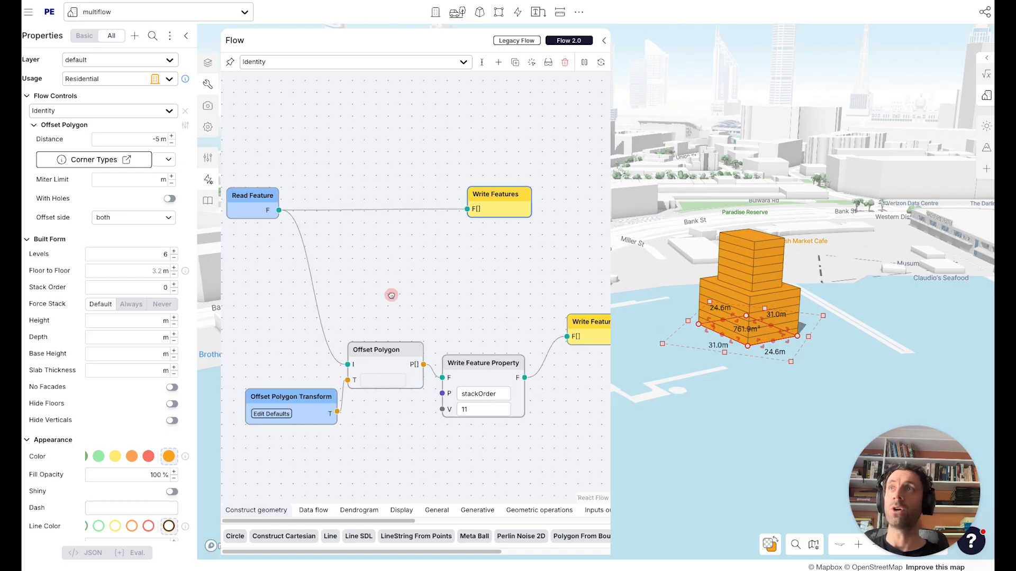
left_click_drag(388, 295, 429, 301)
double_click(421, 283)
type("wr")
key("Down")
key("Down")
key("Return")
type("levels")
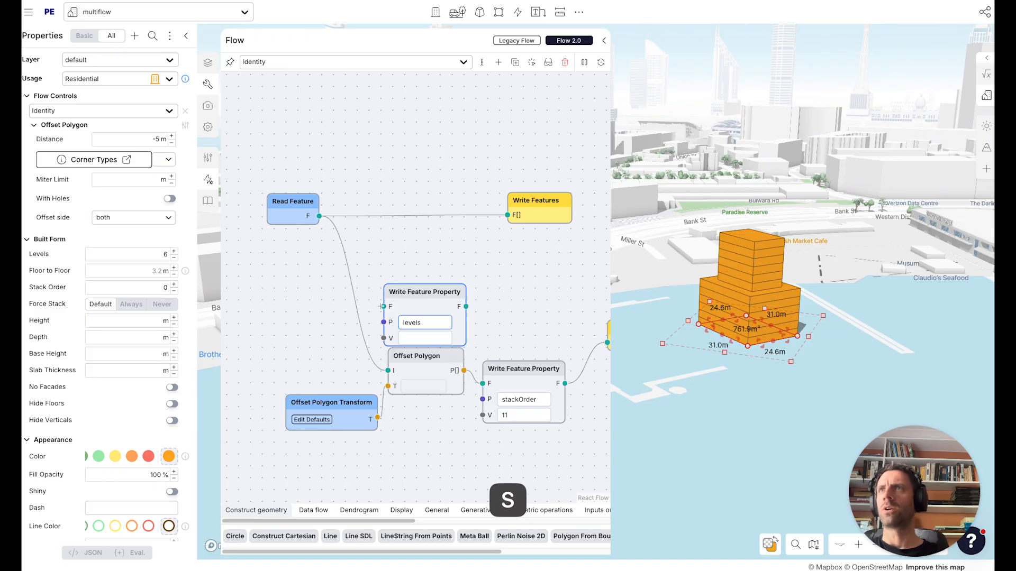
Wire the levels node between Read Feature and the first Write Features node and set its value to 3.
left_click_drag(383, 306, 319, 216)
type("2")
left_click_drag(465, 306, 507, 215)
double_click(429, 339)
type("3")
left_click(433, 261)
left_click_drag(427, 291, 445, 265)
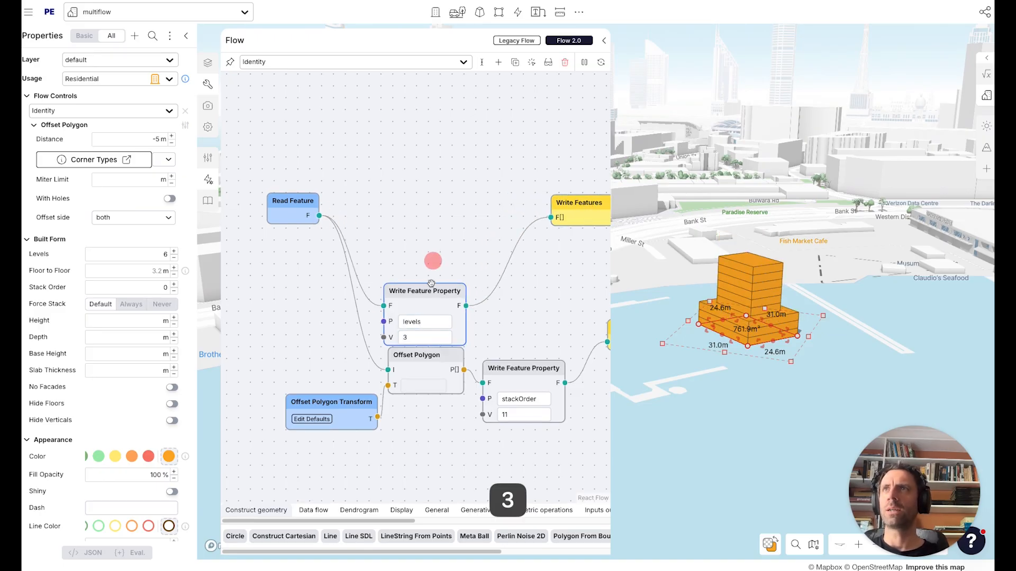
Duplicate the levels node together with a Write Features node.
left_click_drag(554, 292, 514, 315)
left_click_drag(543, 249, 545, 256, "shift")
left_click_drag(407, 298, 422, 190, "alt")
left_click_drag(394, 154, 411, 185)
Add a Get Usage Names node to the flow.
double_click(369, 177)
type("get ")
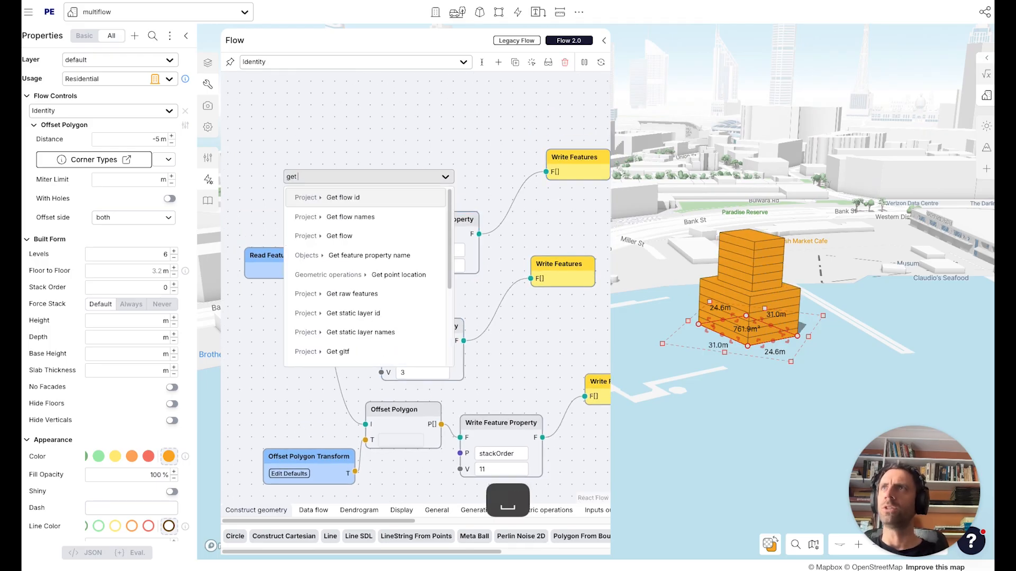
type("usage")
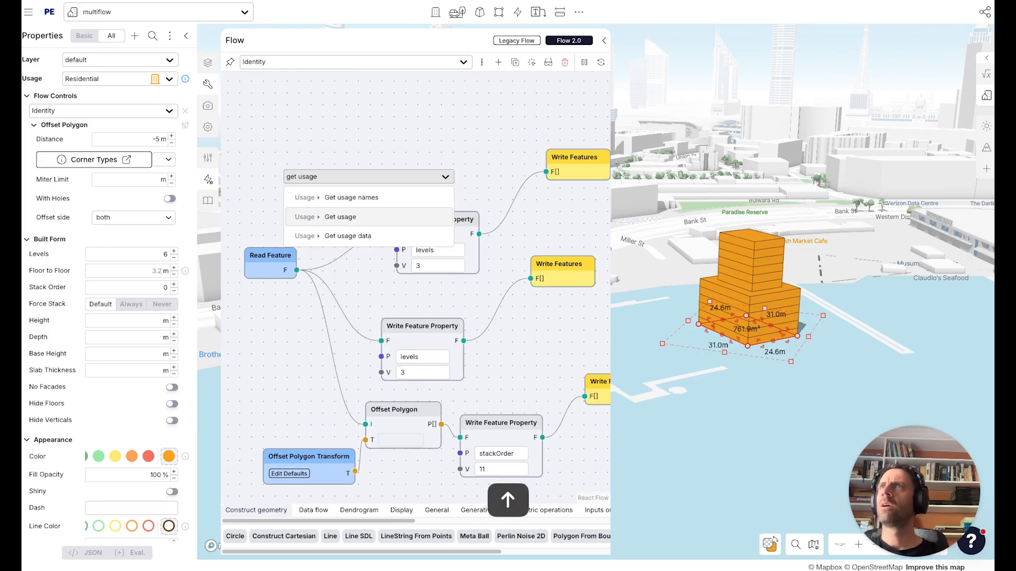
key("Return")
Add a Get Usage node and set it to Retail.
double_click(393, 153)
type("get usa")
key("Down")
key("Return")
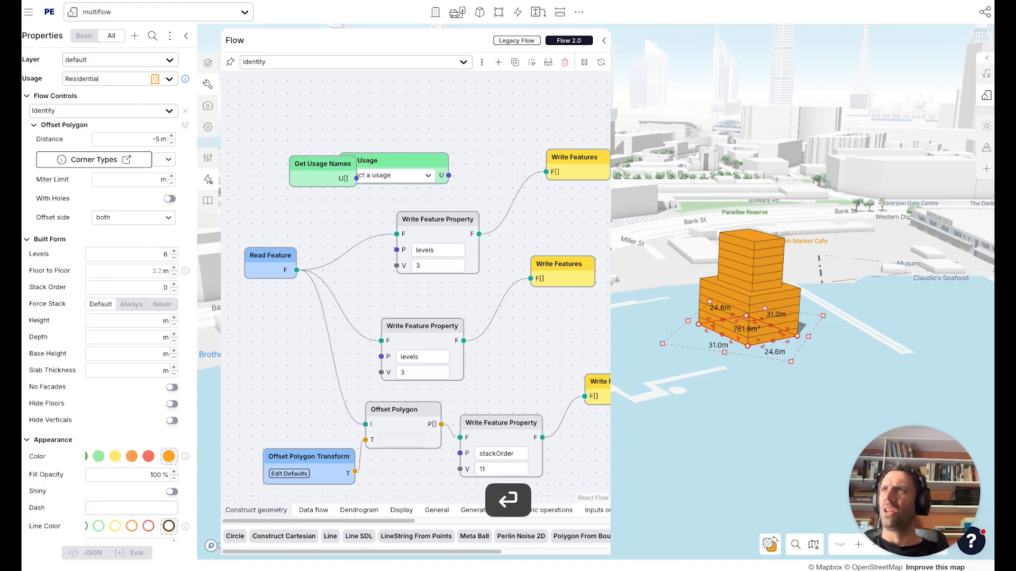
left_click(392, 176)
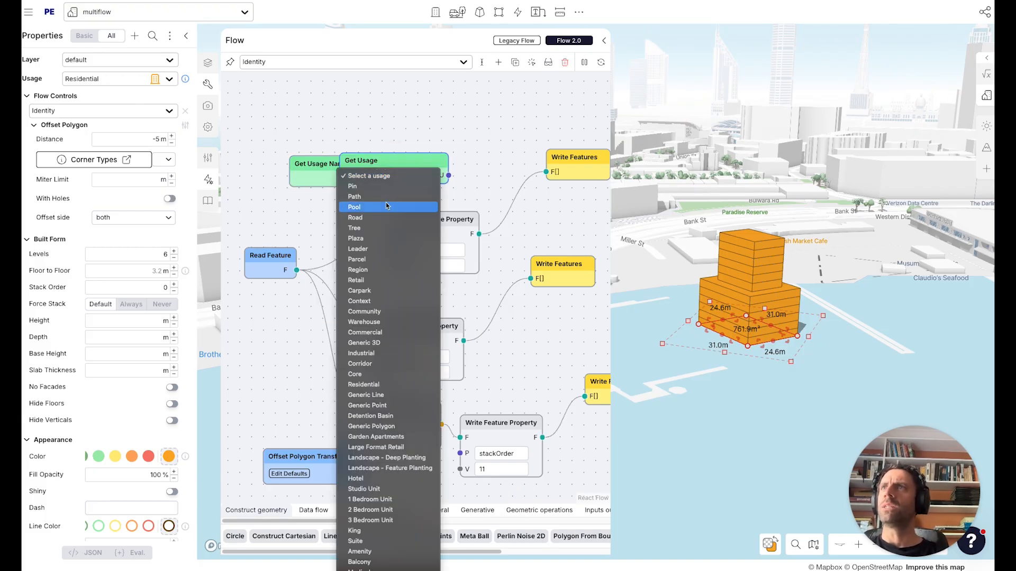
left_click(384, 279)
Rearrange the usage and Write Feature Property nodes on the canvas.
left_click_drag(401, 161, 346, 97)
left_click_drag(498, 165, 484, 208)
left_click_drag(574, 208, 563, 254)
left_click_drag(543, 312, 581, 345)
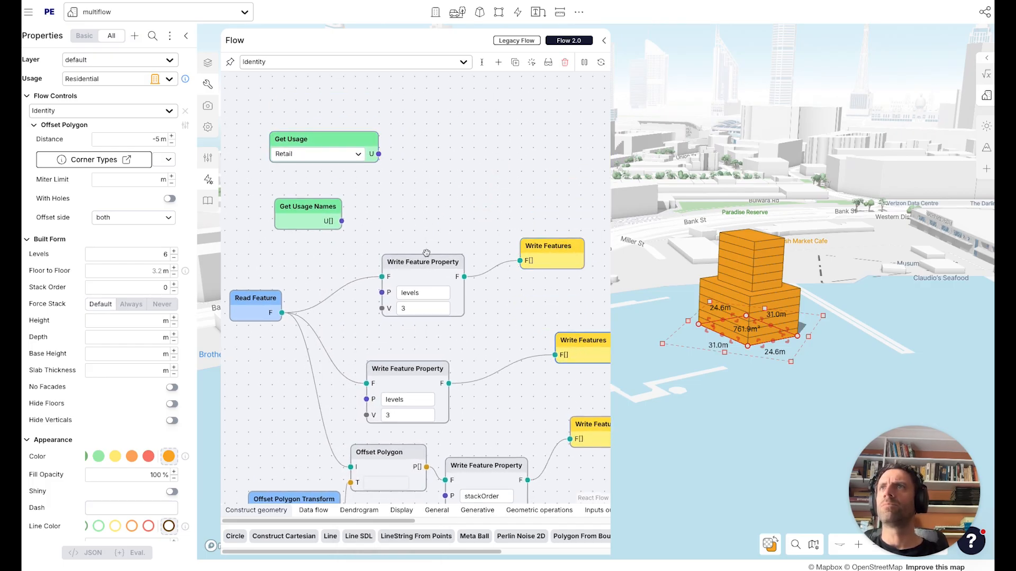
left_click_drag(424, 262, 435, 247)
left_click_drag(549, 261, 553, 267)
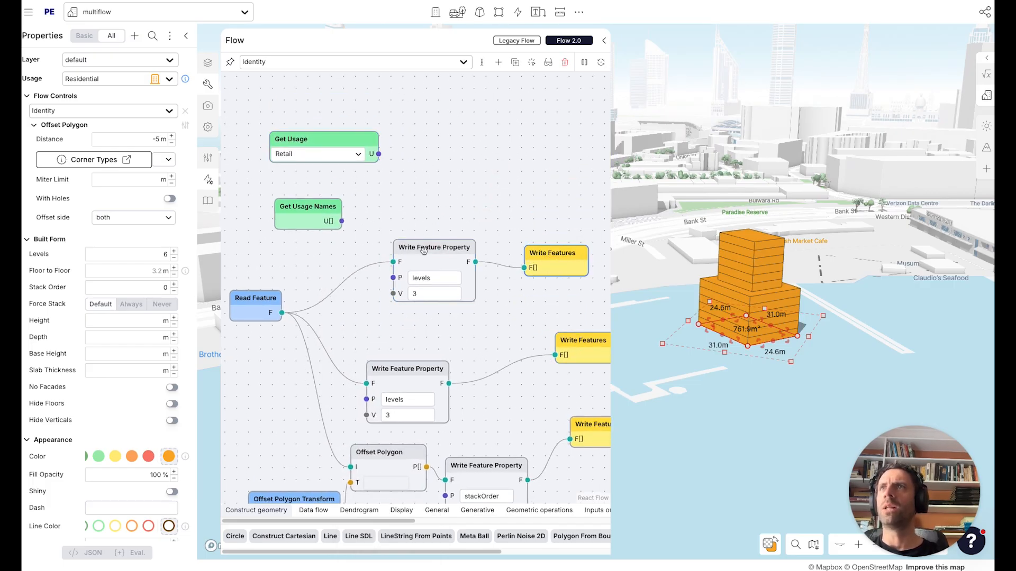
Add an Apply Usage node and feed it the Read Feature output and the Retail usage.
double_click(422, 210)
type("app")
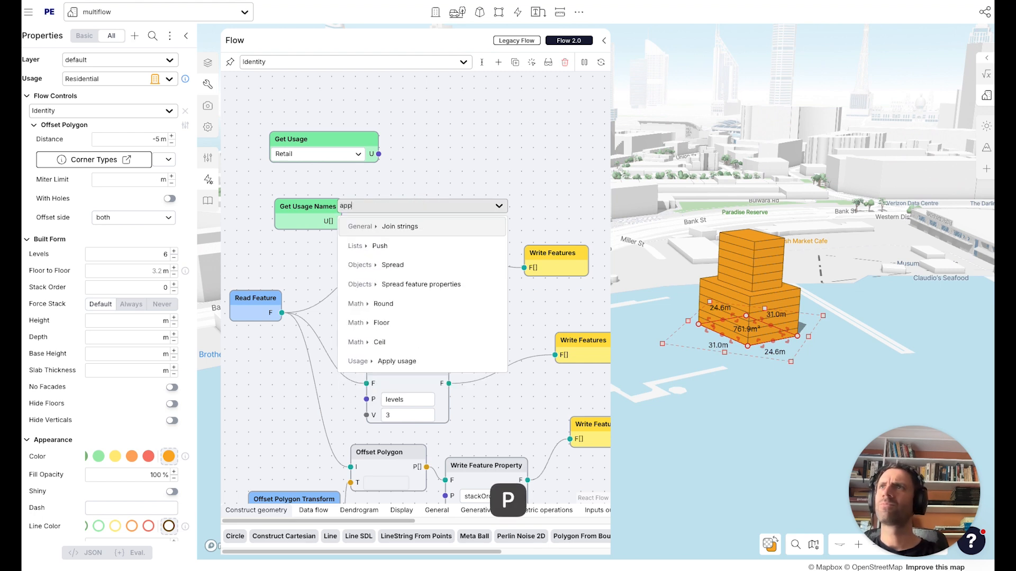
key("Down")
key("Down")
key("Down")
key("Down")
key("Down")
key("Down")
key("Down")
key("Return")
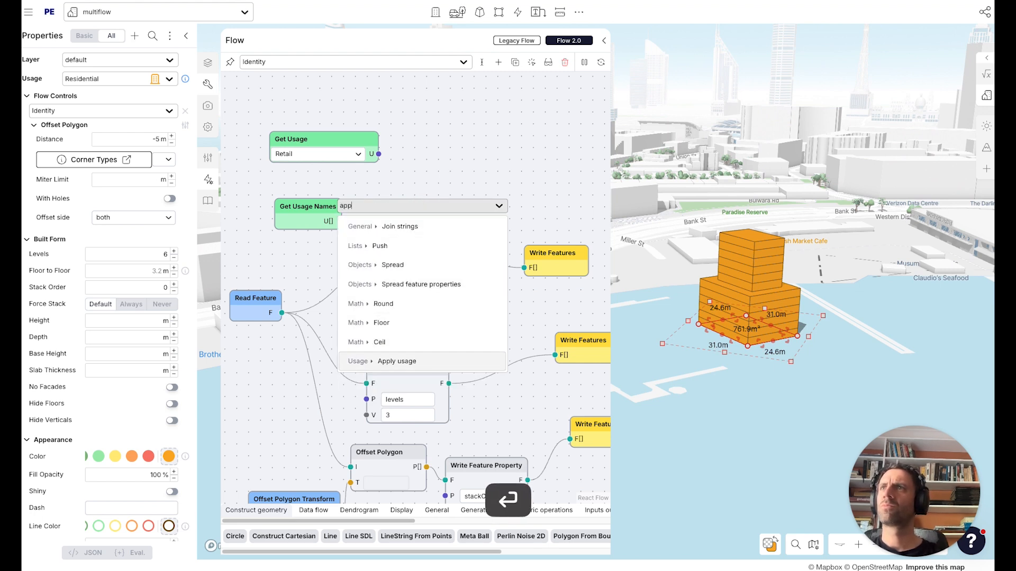
left_click_drag(282, 313, 387, 229)
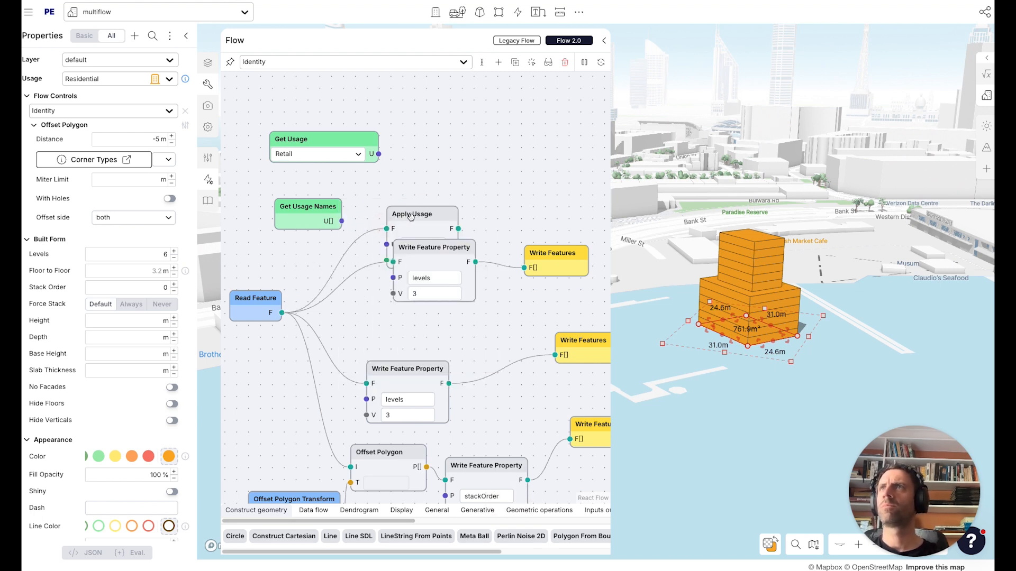
left_click_drag(400, 171, 409, 219)
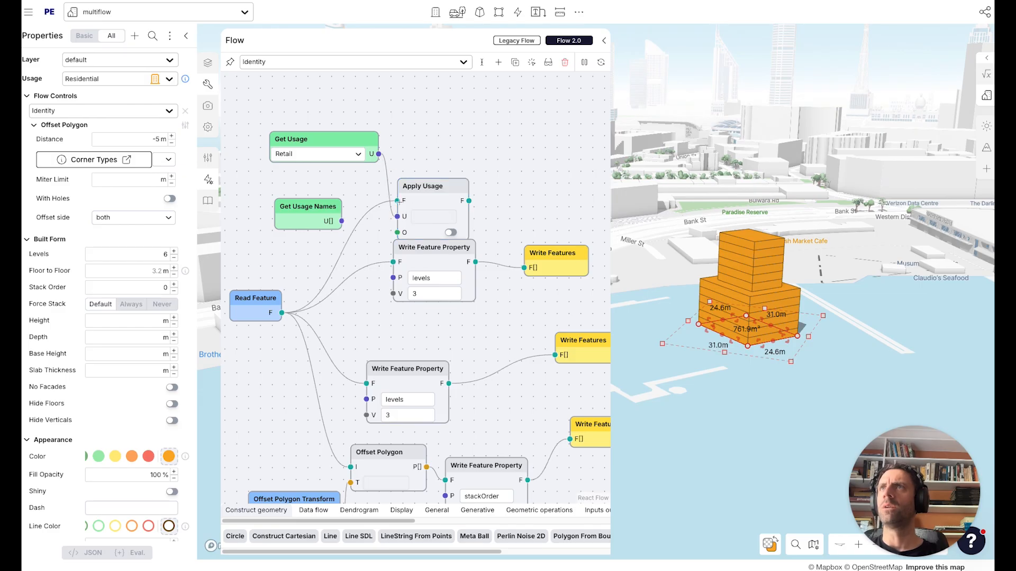
Route the applied-usage feature into a levels Write Feature Property and set its value to 1.
left_click_drag(545, 259, 550, 265)
left_click(408, 256)
left_click_drag(408, 255, 464, 204)
double_click(427, 301)
type("1")
Rearrange the property nodes and set the stackOrder property value to 2.
left_click_drag(558, 274, 594, 236)
left_click_drag(474, 254, 542, 179)
left_click_drag(485, 315, 447, 304)
left_click_drag(446, 455, 480, 393, "alt")
double_click(479, 438)
type("2")
Delete a spare Write Features node and connect the stackOrder 2 node to the remaining Write Features node.
left_click(494, 374)
left_click_drag(523, 407, 515, 345)
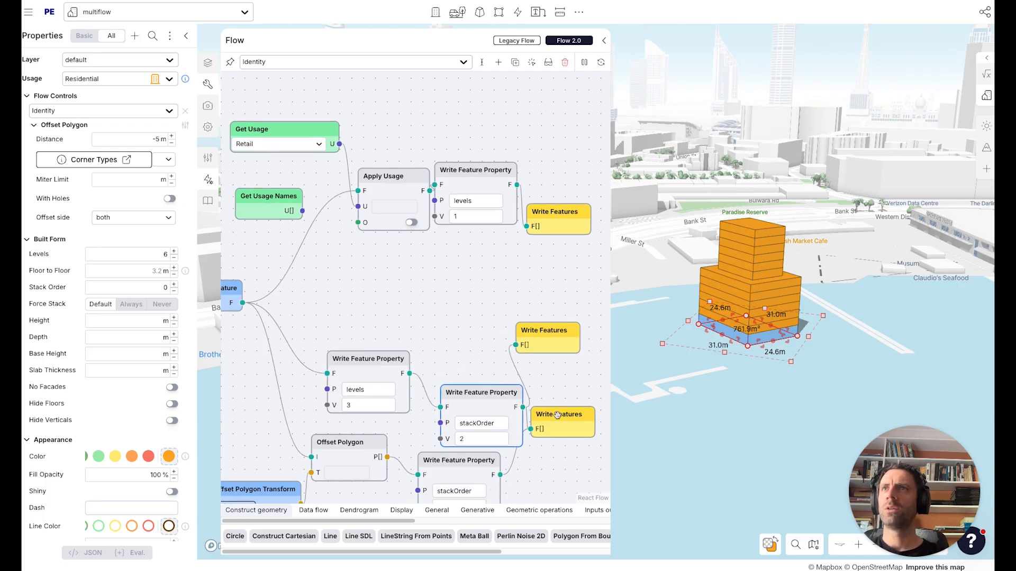
key("BackSpace")
left_click_drag(500, 475, 545, 444)
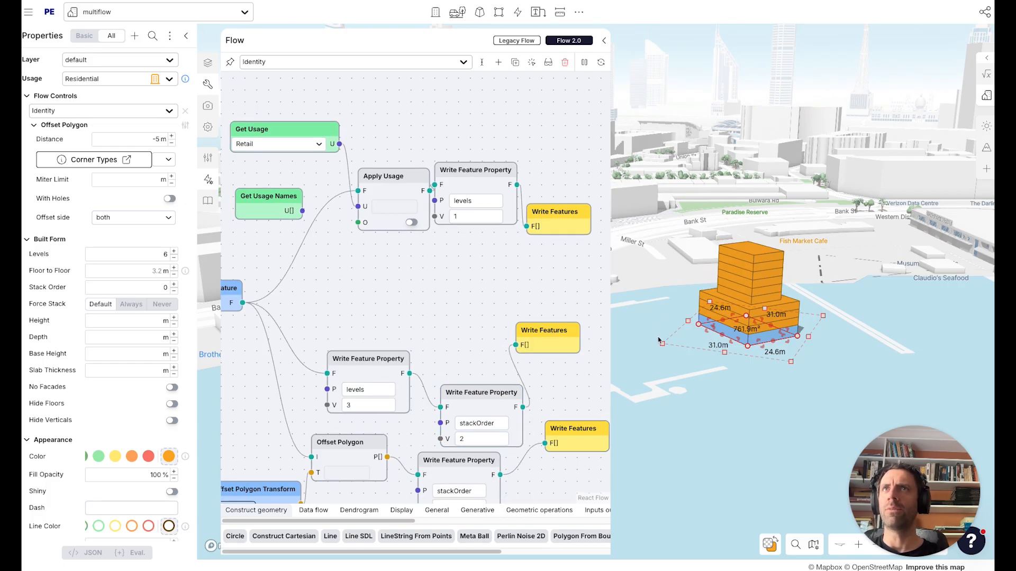
left_click_drag(476, 390, 460, 365)
left_click_drag(545, 330, 578, 343)
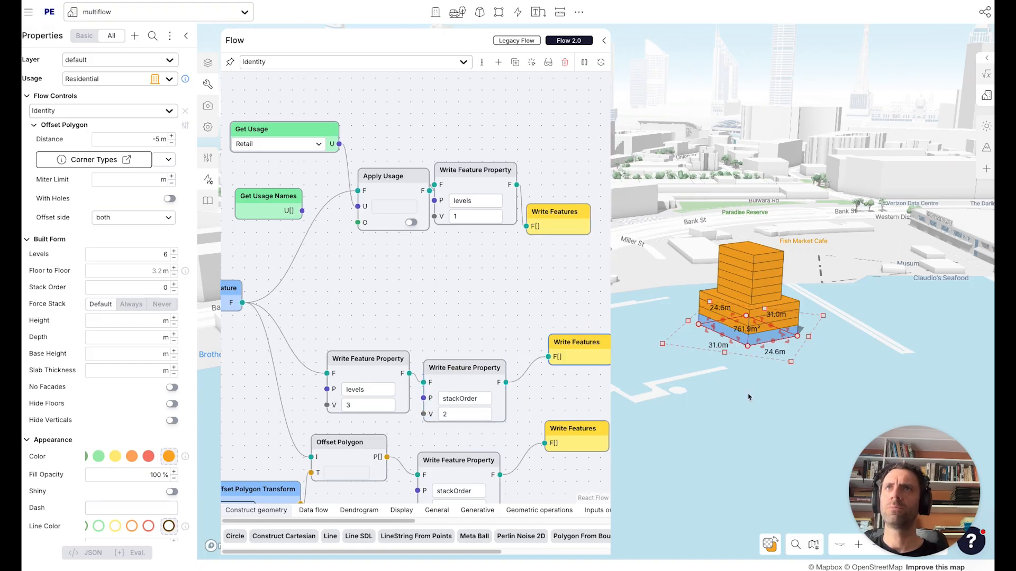
Raise the building to 13 levels and stretch its footprint to about 46.8 m by 32.4 m.
key("q")
key("q")
key("q")
key("q")
key("q")
key("q")
key("q")
key("q")
key("q")
key("q")
key("q")
key("q")
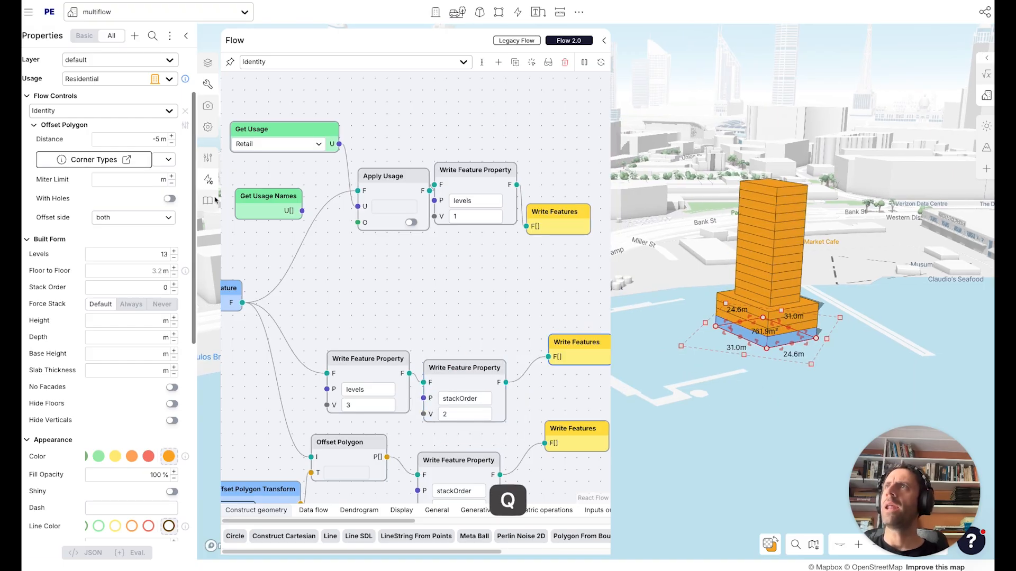
key("a")
left_click_drag(798, 332, 745, 365)
Rearrange the flow nodes and widen the Flow panel.
left_click_drag(444, 163, 454, 170)
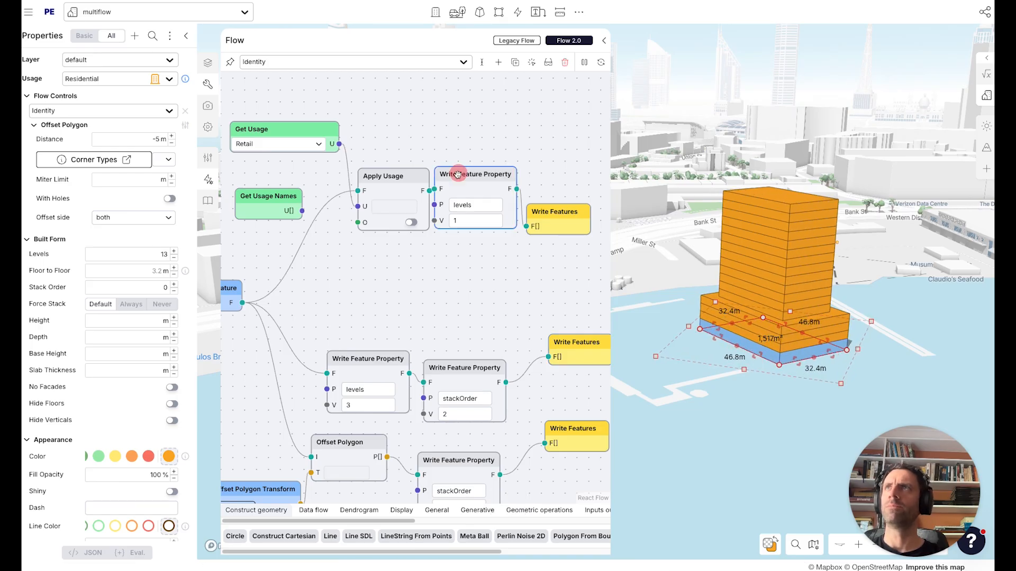
left_click_drag(328, 284, 387, 293)
left_click_drag(327, 203, 283, 195)
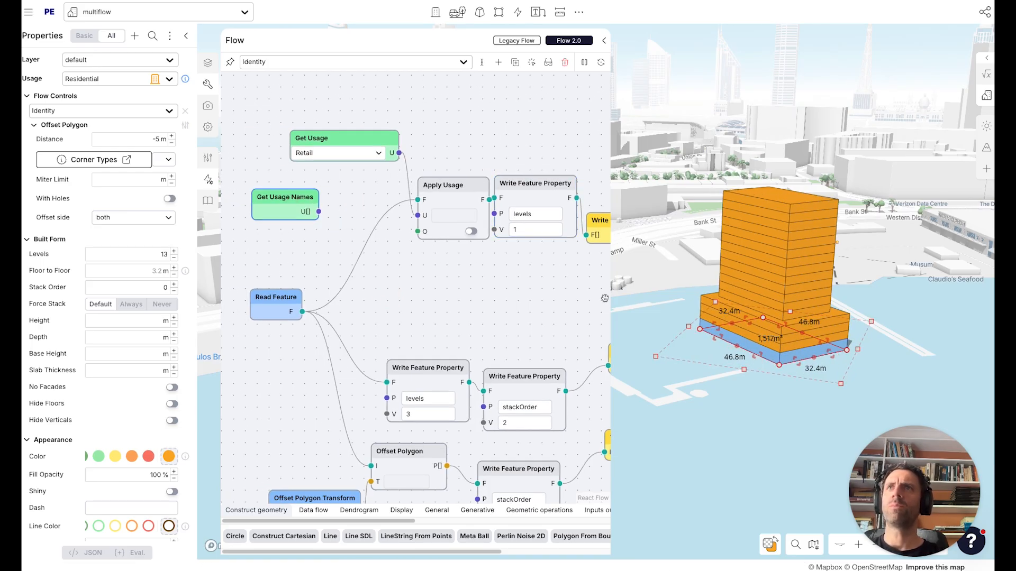
left_click_drag(608, 298, 681, 302)
right_click_drag(828, 351, 784, 387)
left_click(776, 390)
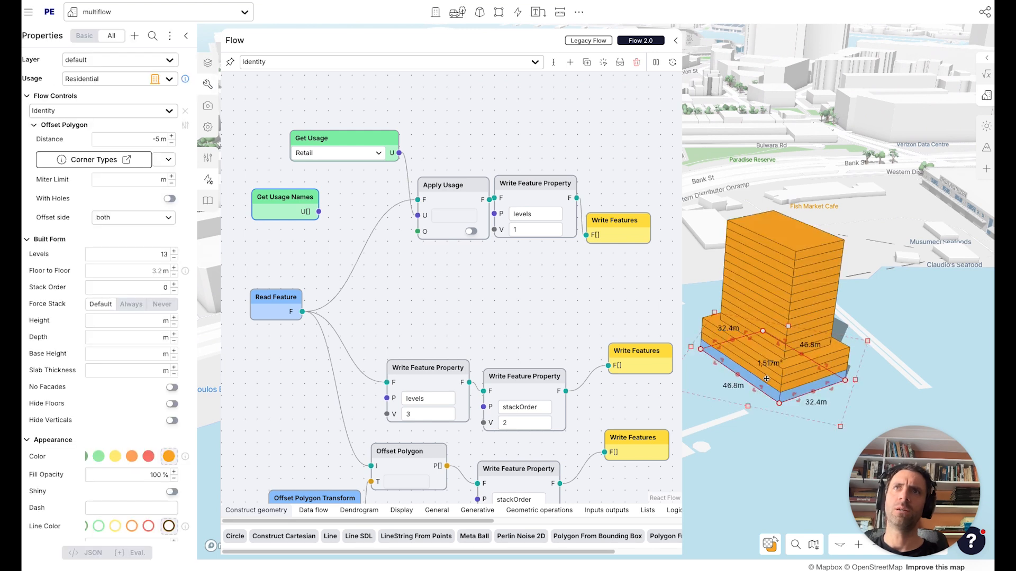
left_click_drag(776, 390, 887, 343, "alt")
key("a")
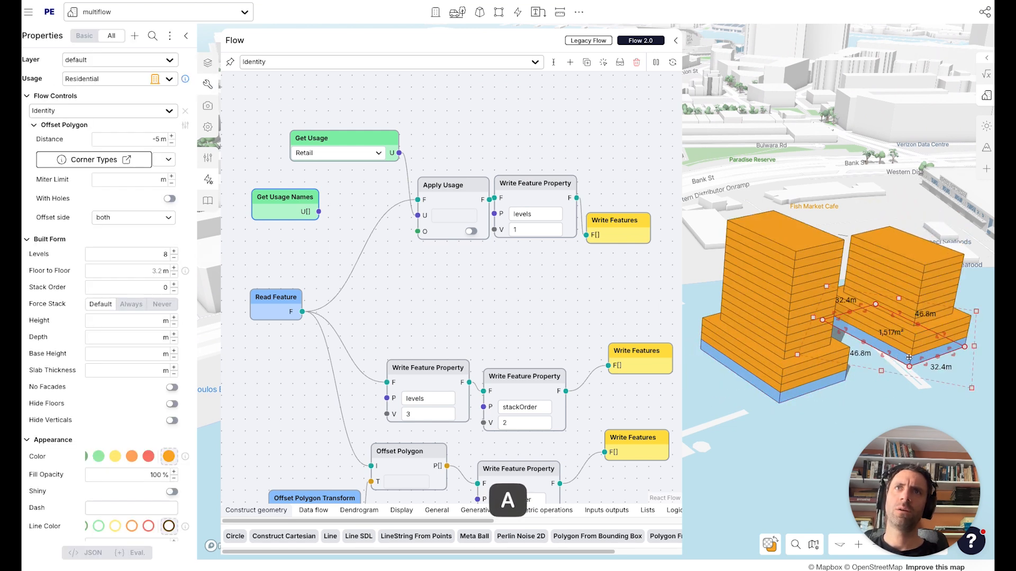
key("BackSpace")
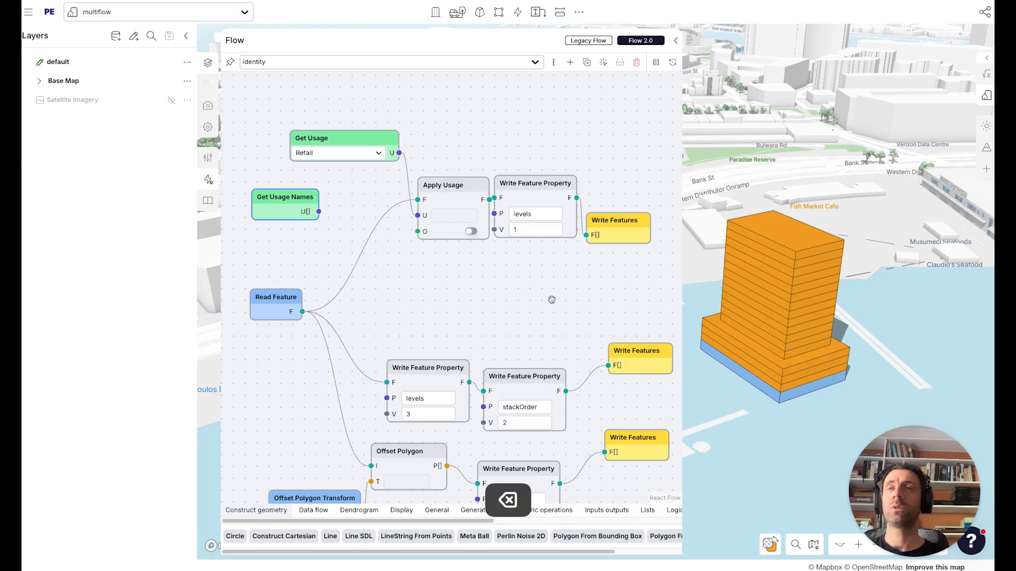
left_click_drag(552, 300, 550, 312)
left_click_drag(445, 127, 471, 162)
left_click_drag(376, 184, 341, 138)
left_click(335, 155)
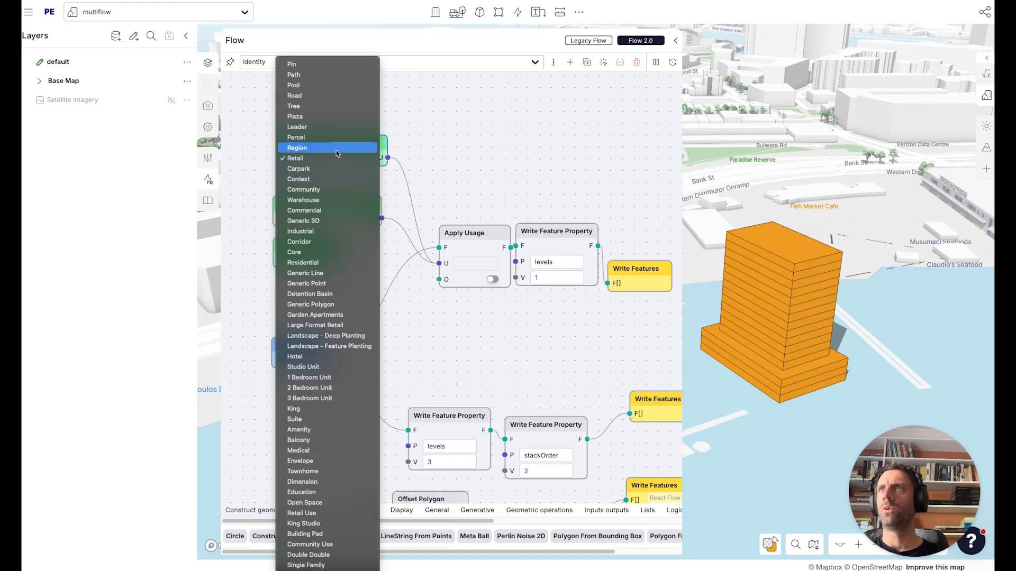
key("Escape")
left_click(366, 139)
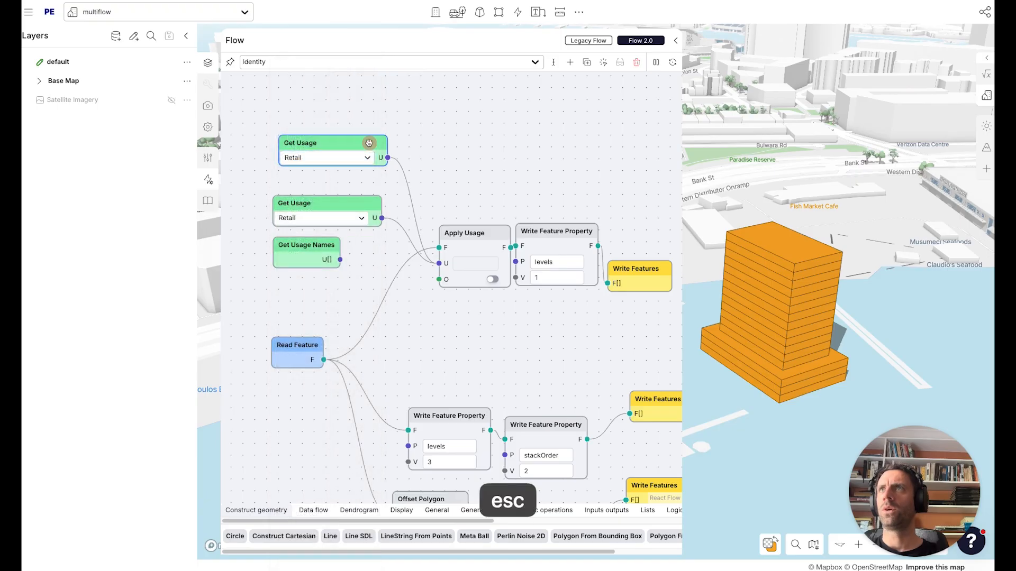
key("BackSpace")
Add a Ternary If node between the Apply Usage node and the levels 1 property node.
left_click_drag(481, 230, 461, 205)
left_click_drag(644, 269, 679, 243)
left_click_drag(549, 232, 579, 234)
left_click_drag(486, 344, 472, 337)
double_click(472, 337)
type("terna")
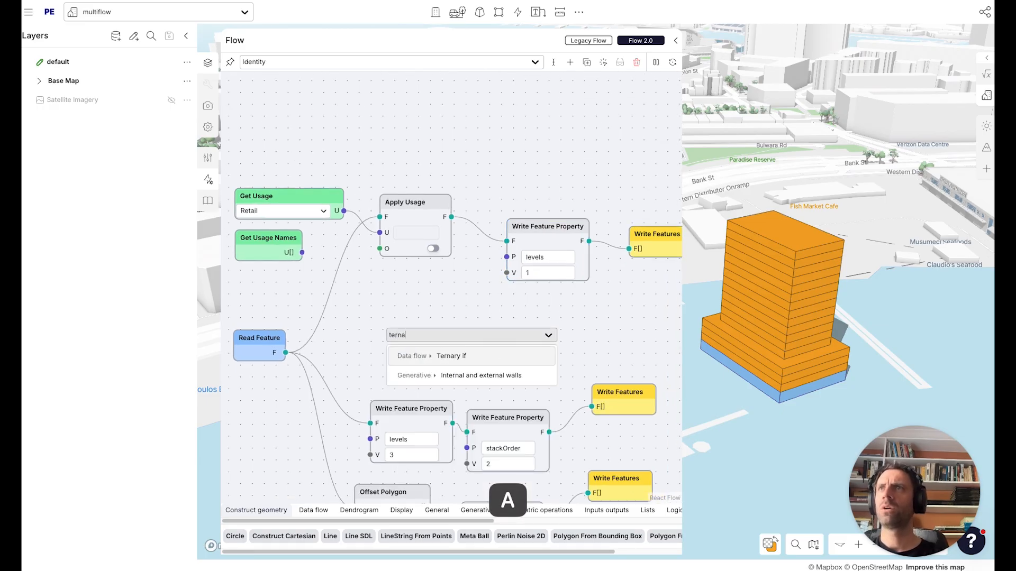
key("Return")
left_click_drag(437, 340, 446, 311)
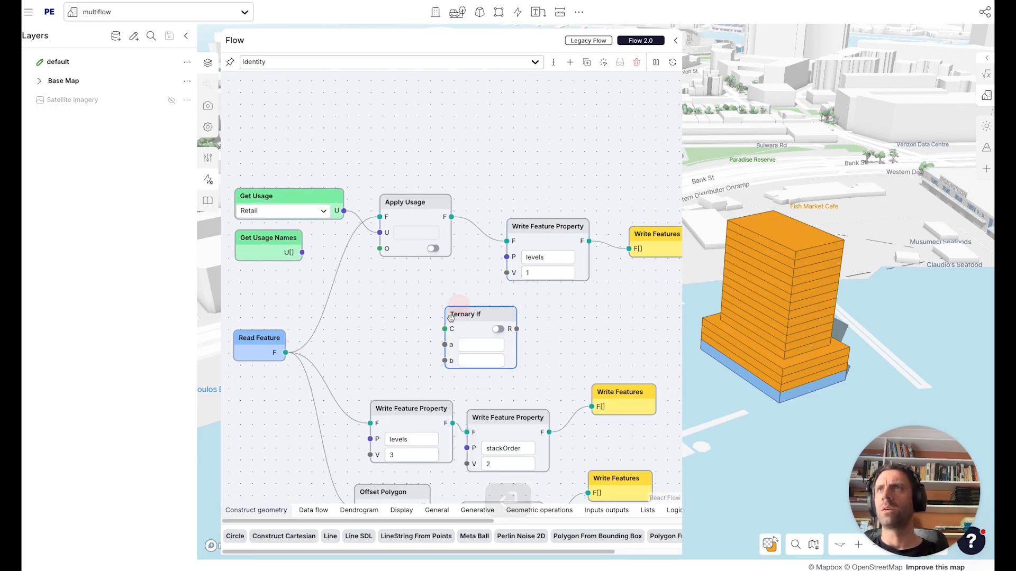
Add an Input Parameter node named retail podium with type boolean.
double_click(394, 307)
type("inpu")
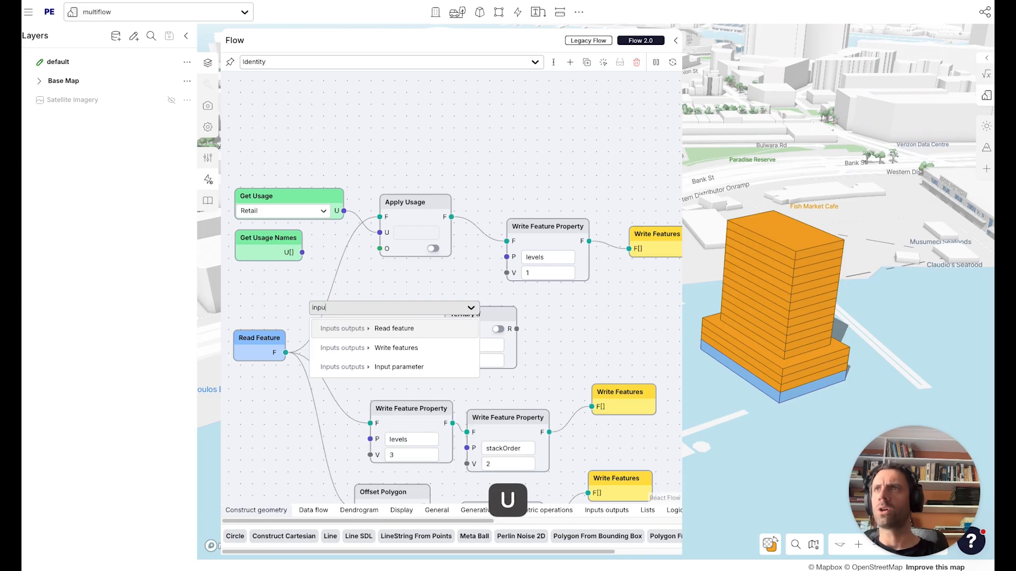
left_click(413, 366)
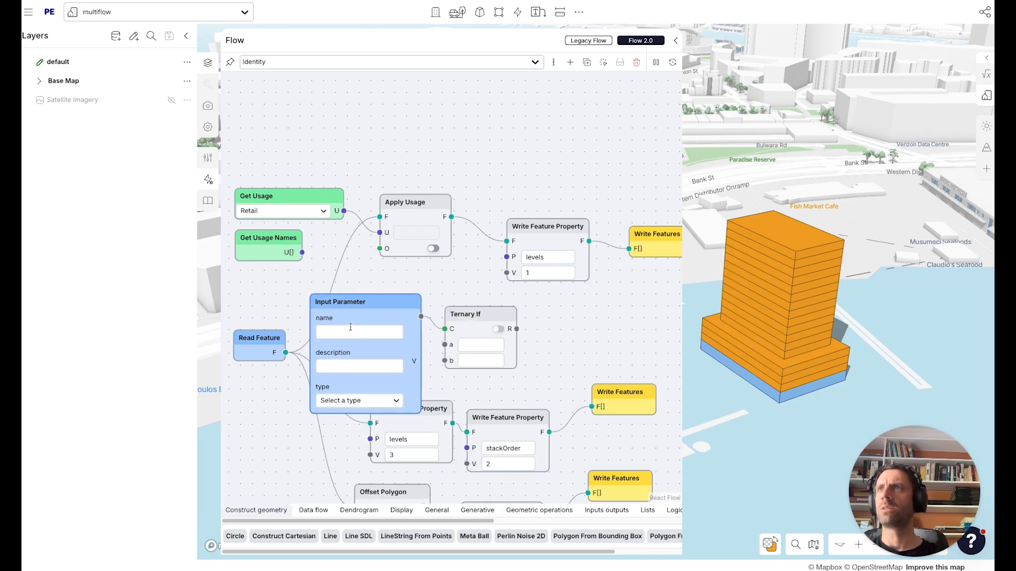
type("retail podium")
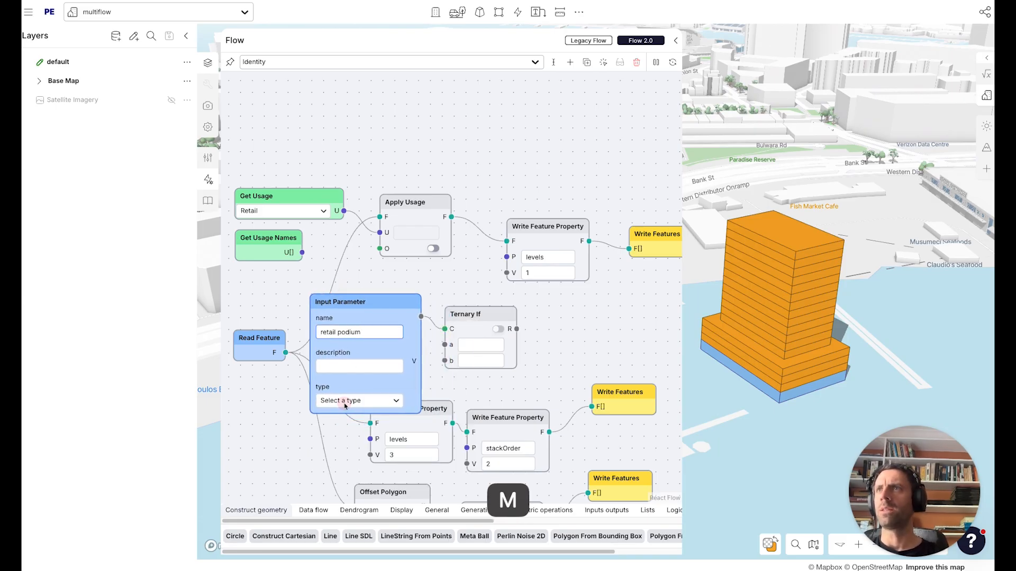
left_click(344, 405)
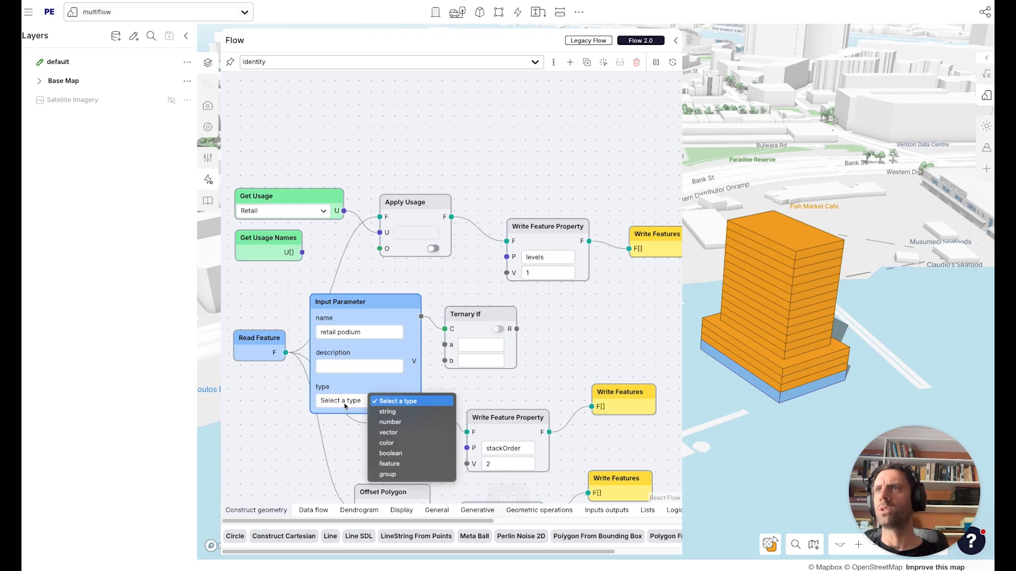
left_click(400, 455)
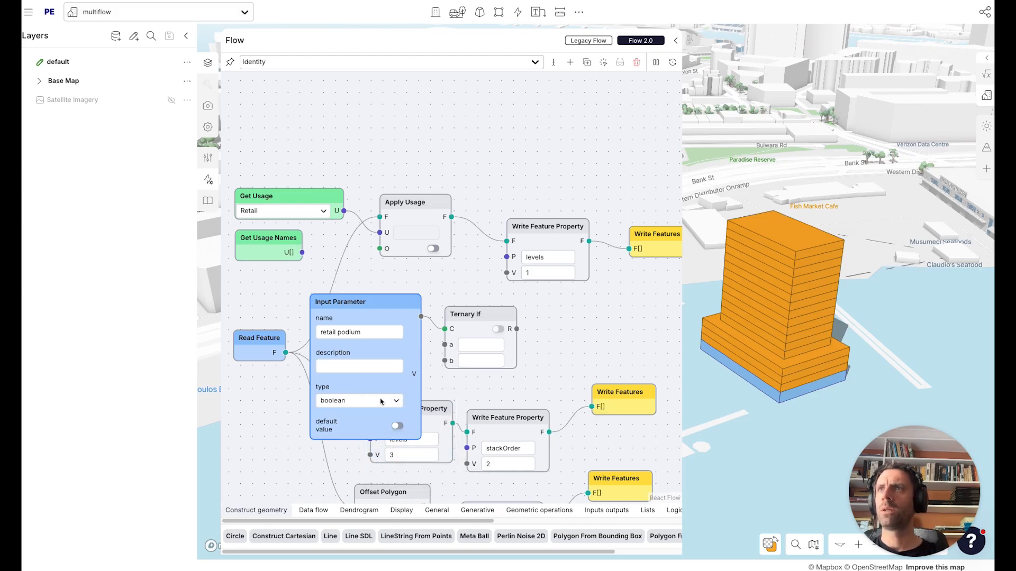
Wire the retail podium parameter to the ternary condition, Apply Usage to a, Read Feature to b, and the result into the levels node.
left_click_drag(364, 292, 288, 74)
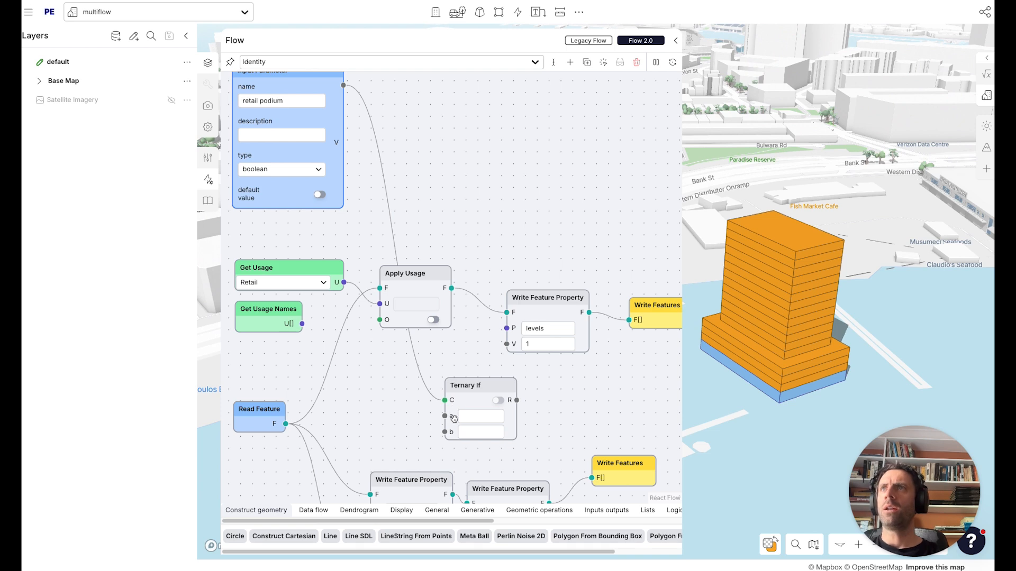
left_click_drag(445, 432, 286, 424)
left_click_drag(496, 352, 503, 312)
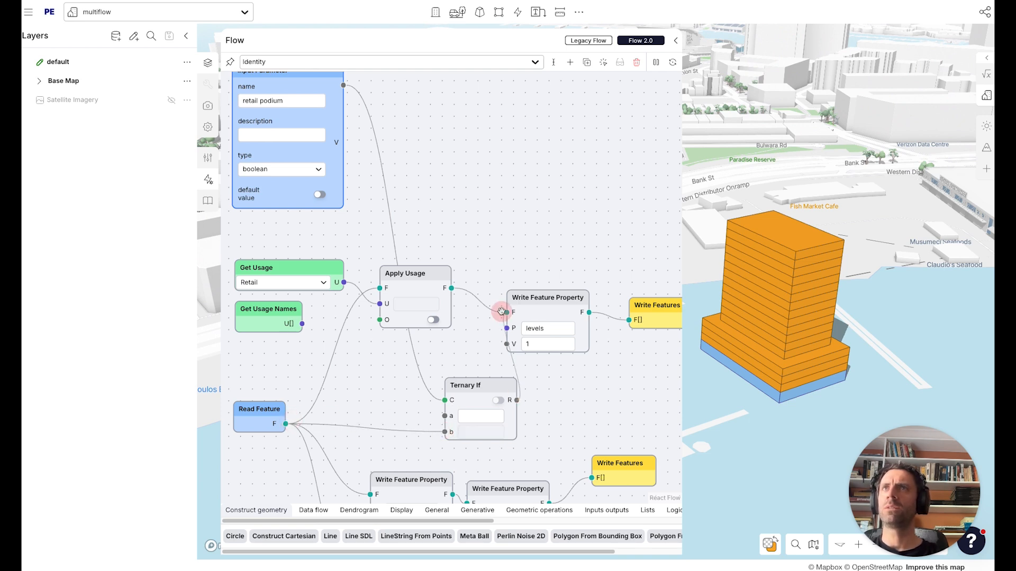
left_click_drag(444, 416, 384, 356)
left_click_drag(460, 386, 455, 324)
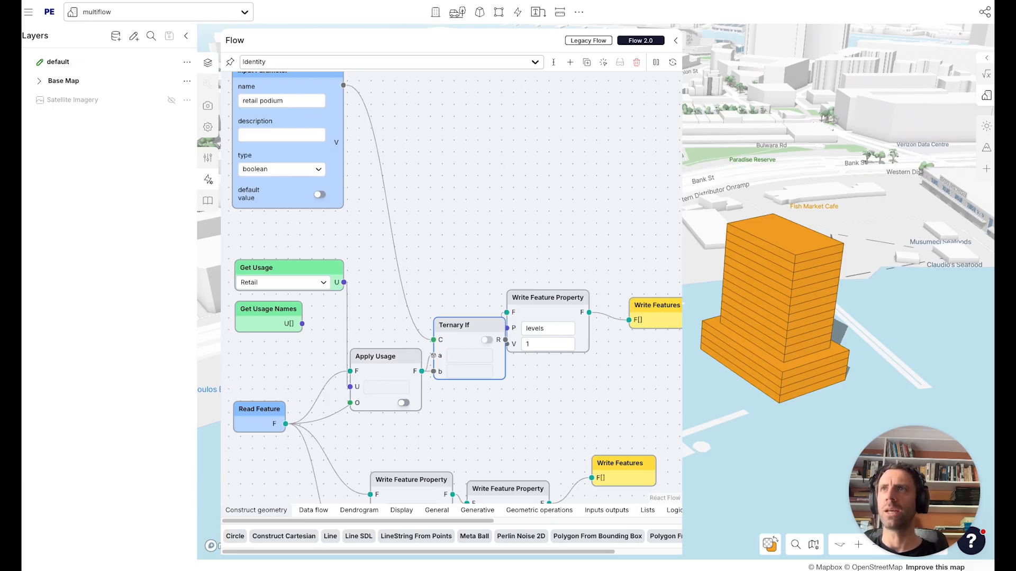
left_click_drag(410, 353, 387, 329)
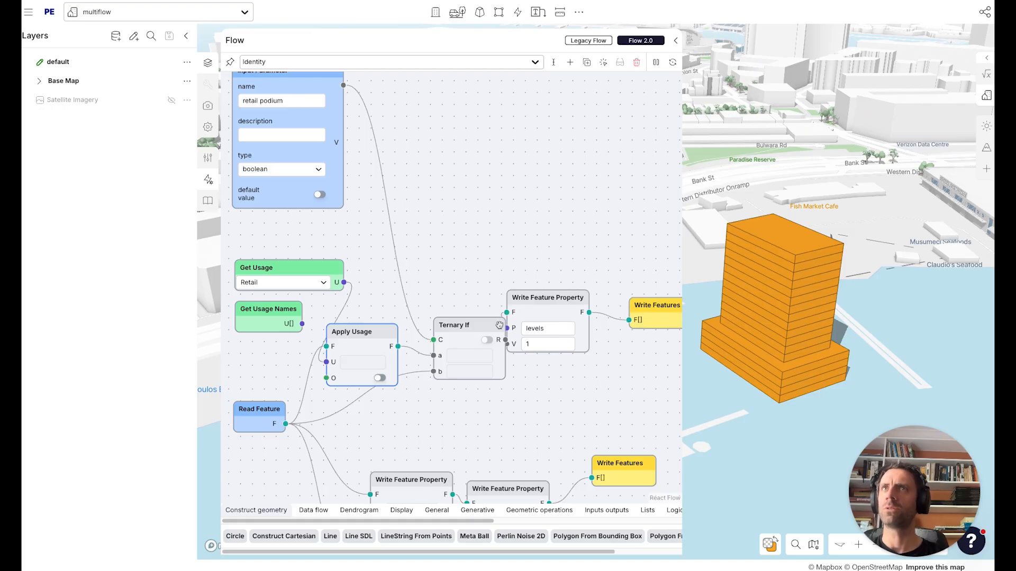
Select the building and switch its retail podium option on.
left_click(782, 312)
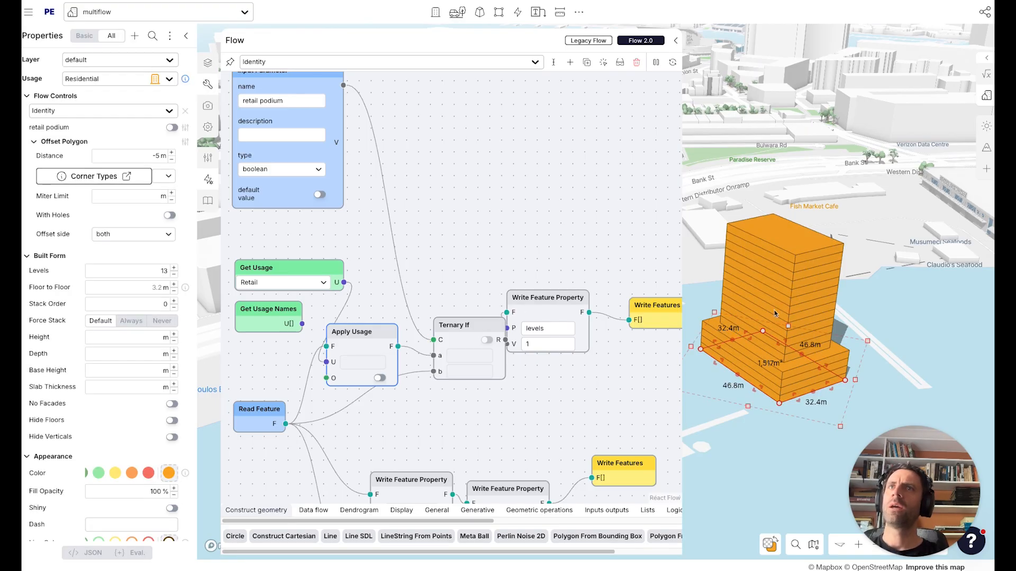
left_click(173, 127)
left_click(173, 127)
left_click(173, 128)
left_click(173, 127)
left_click(173, 127)
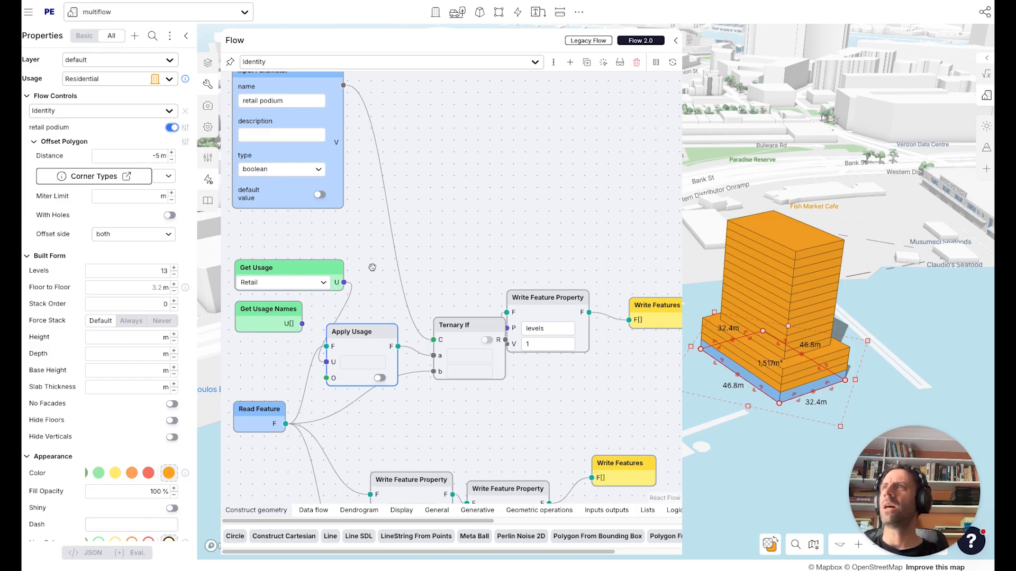
Set the building's Offset Polygon distance to -4 m.
left_click_drag(466, 199, 523, 91)
left_click_drag(367, 444, 372, 293)
left_click_drag(358, 354, 335, 356)
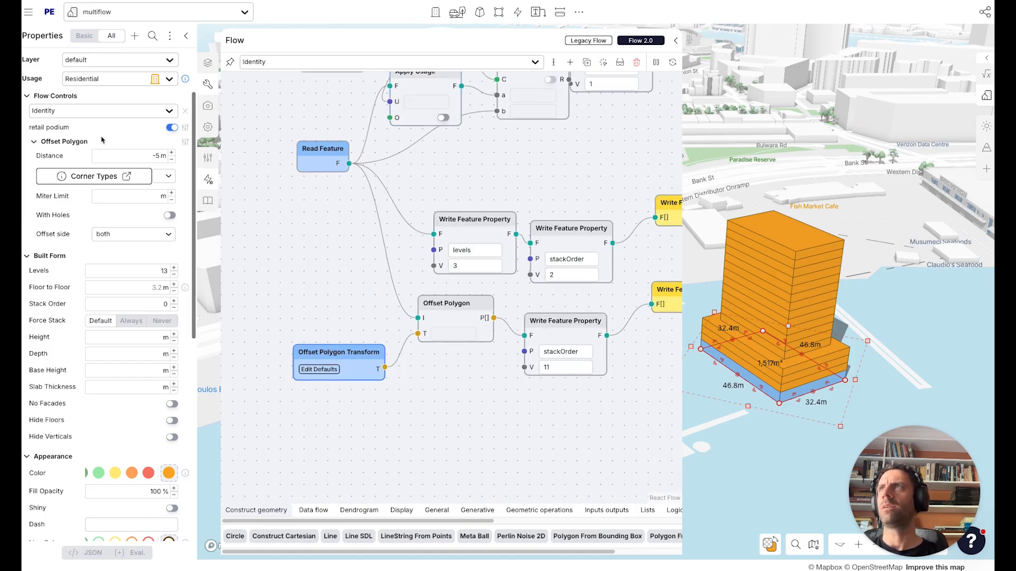
left_click(171, 160)
left_click(171, 160)
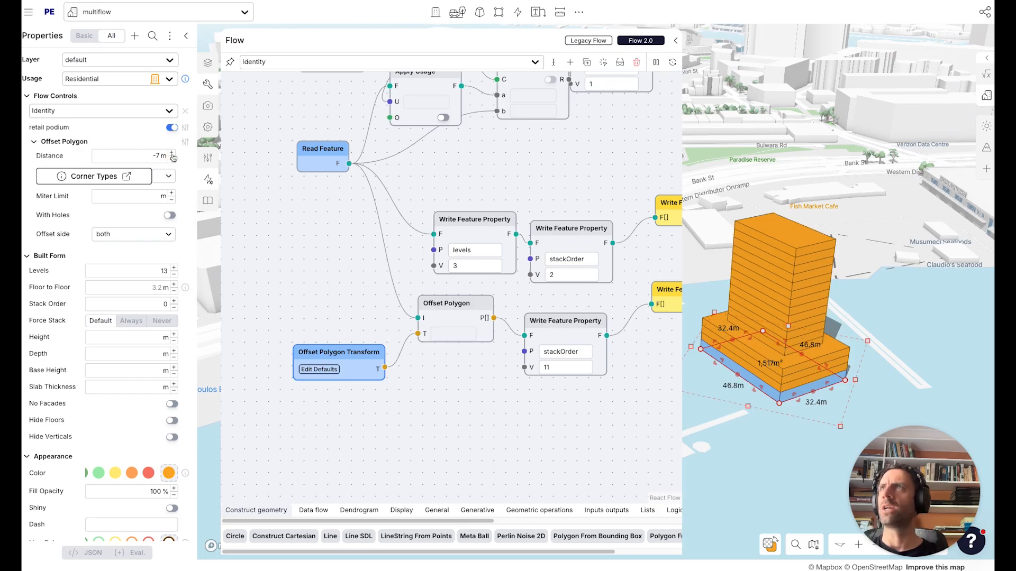
left_click(171, 153)
left_click(172, 154)
left_click(172, 154)
left_click(171, 154)
left_click(172, 160)
Embed the Offset Polygon Transform node's data into the flow and toggle the retail podium option off and on.
right_click(330, 350)
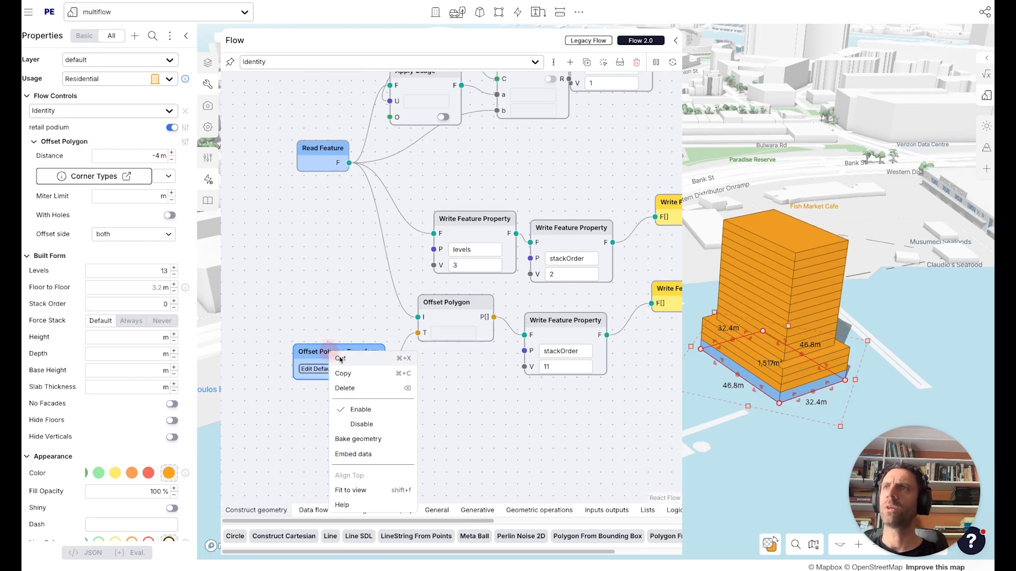
left_click(354, 454)
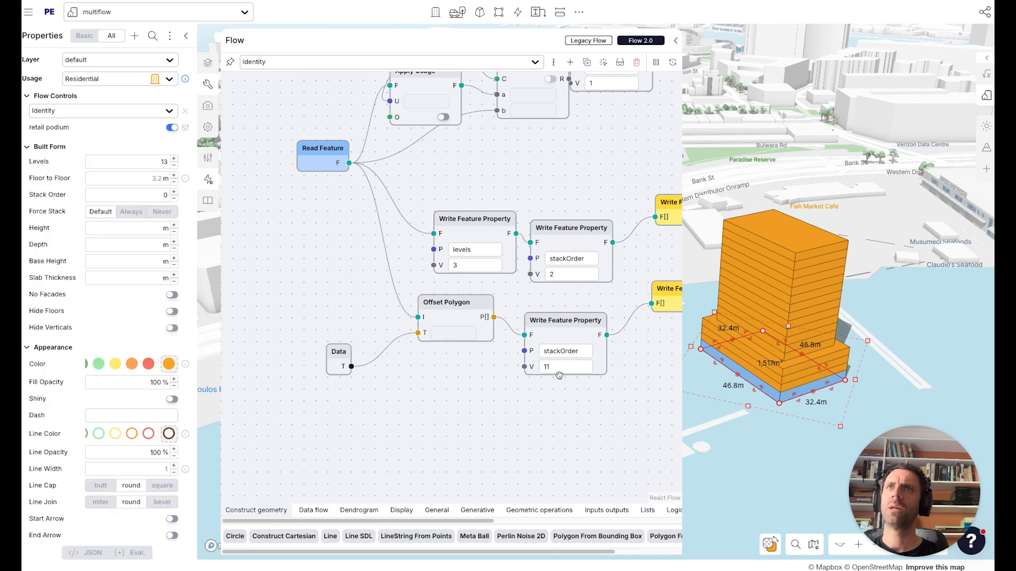
left_click(172, 127)
left_click(171, 128)
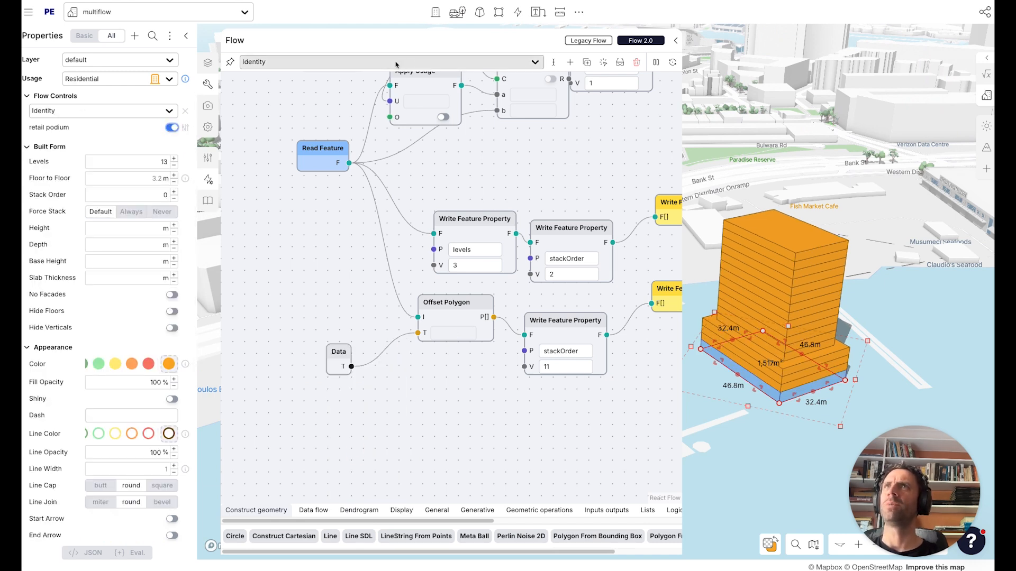
Rename the flow to setback tower 4 level podium.
left_click(554, 62)
double_click(424, 173)
type("setback tower 4 level podium")
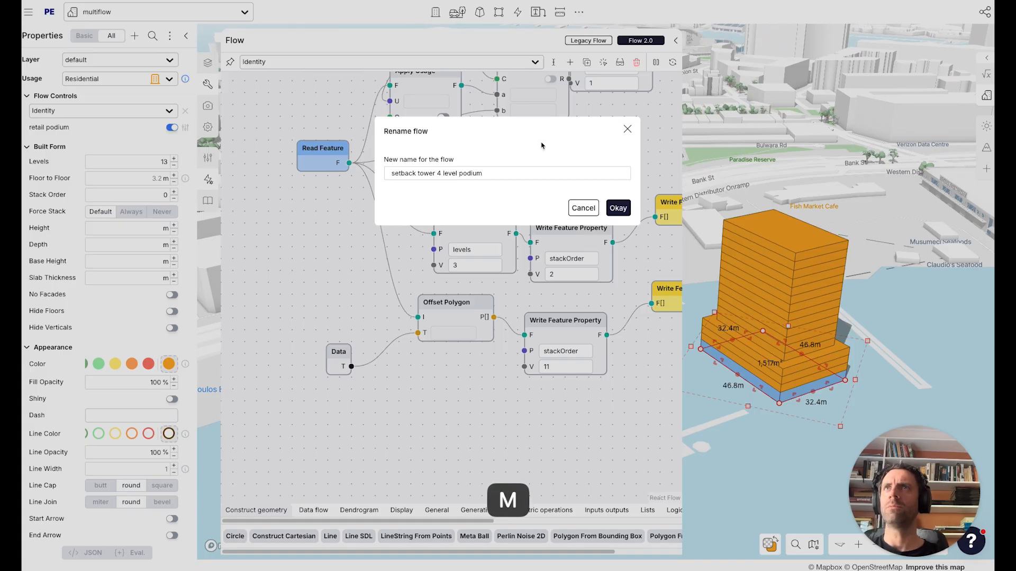
left_click(617, 208)
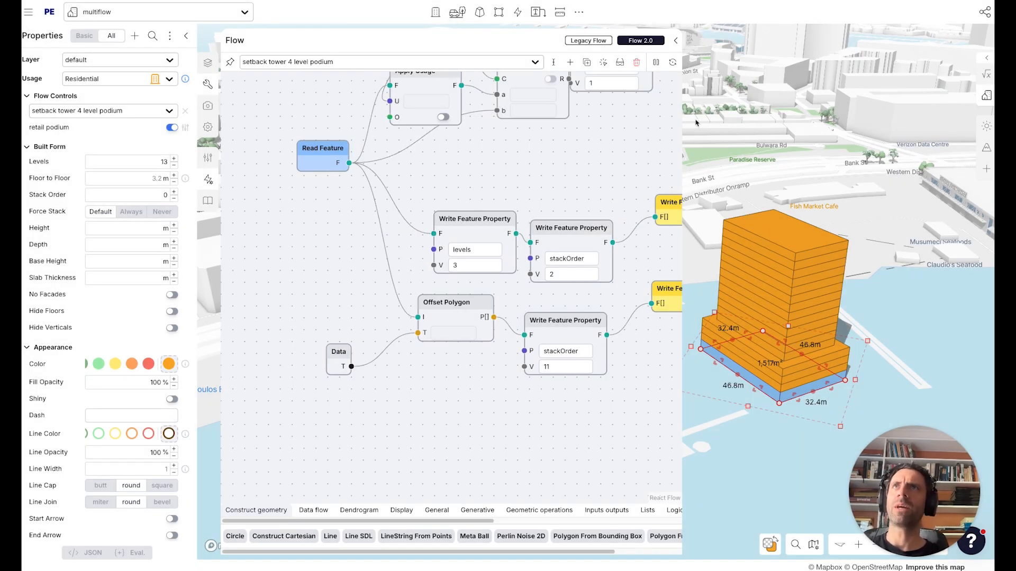
Set the building's usage to 1 Bedroom Unit.
left_click_drag(683, 125, 536, 161)
left_click(88, 78)
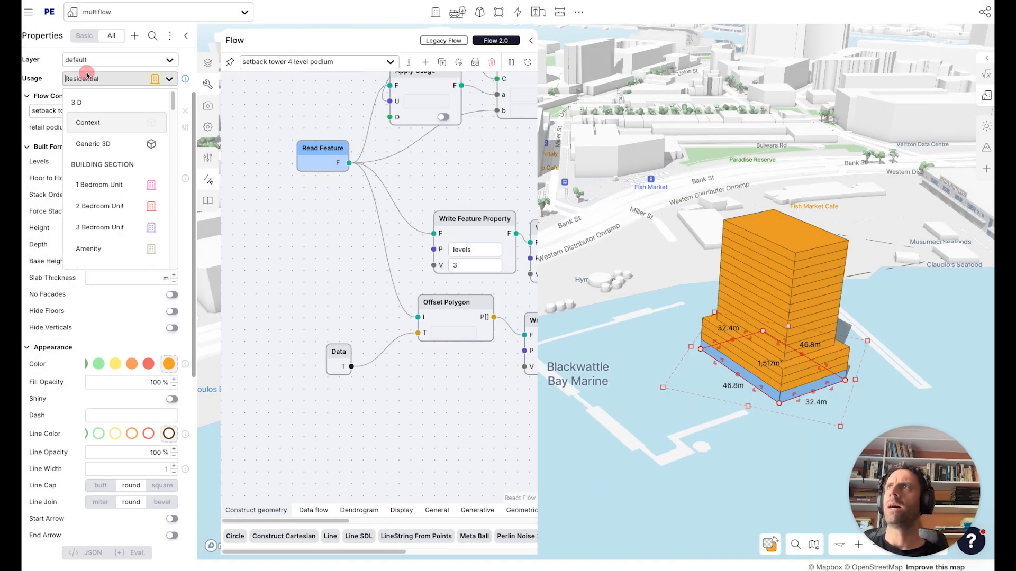
left_click(101, 184)
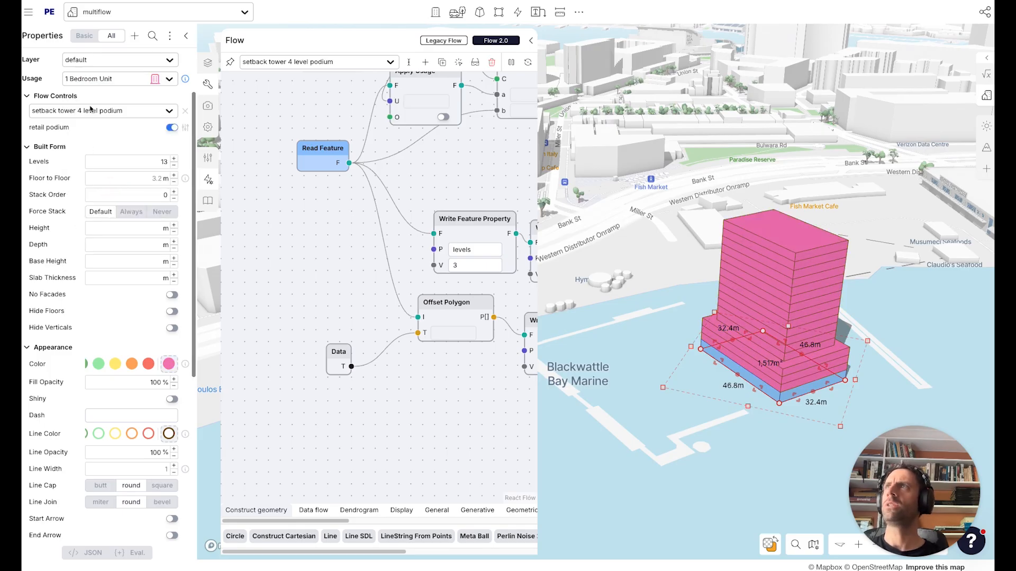
Set the building's usage to Commercial.
left_click(116, 80)
type("comm")
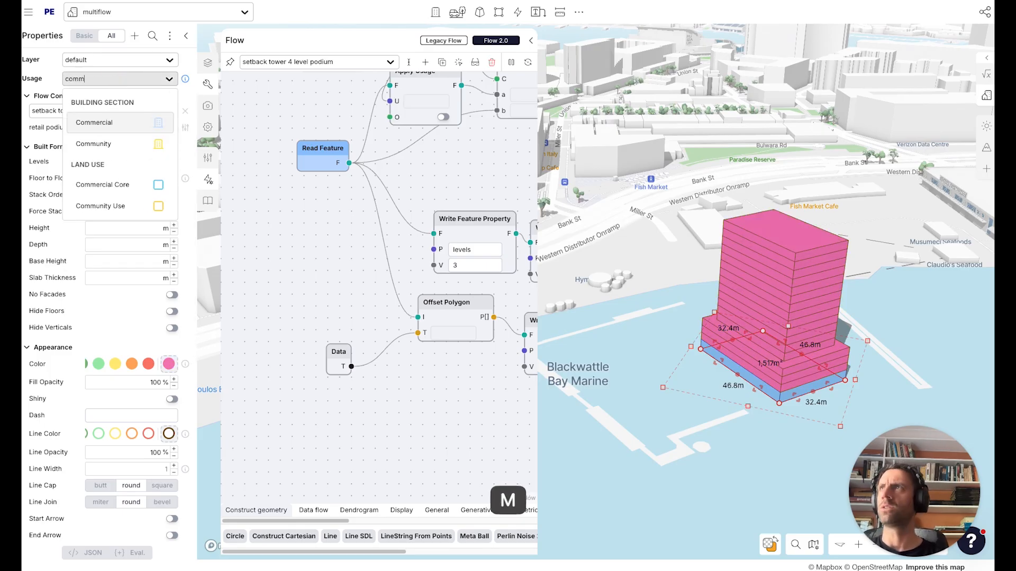
left_click(140, 121)
Toggle the retail podium option off and on repeatedly to compare the massing.
left_click(171, 128)
left_click(171, 127)
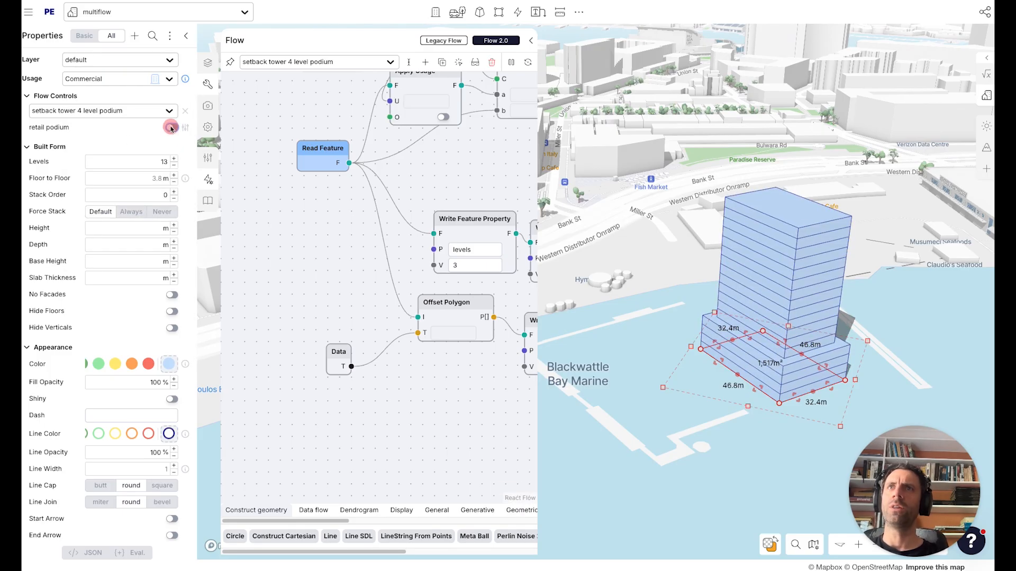
left_click(170, 128)
left_click(171, 128)
left_click(171, 128)
left_click(171, 128)
left_click(171, 128)
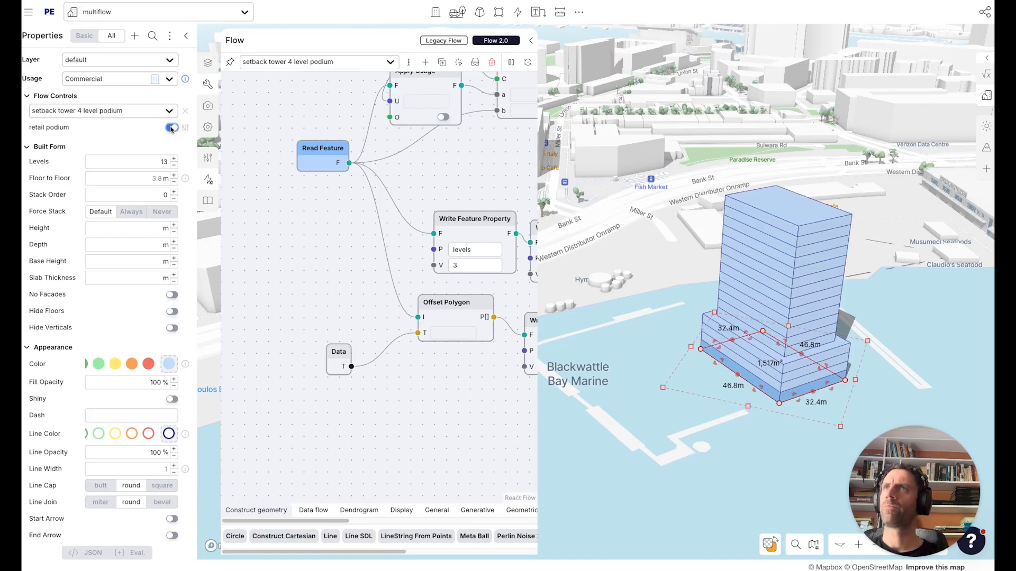
Duplicate the tower and move the copies' footprint vertices to form differently shaped towers along the wharf.
left_click_drag(771, 351, 873, 318, "alt")
key("x")
left_click(872, 267)
double_click(914, 403)
right_click_drag(913, 405, 756, 421)
left_click(807, 429)
left_click(850, 373)
left_click_drag(850, 373, 895, 374)
key("a")
key("a")
key("a")
key("a")
key("a")
key("a")
key("a")
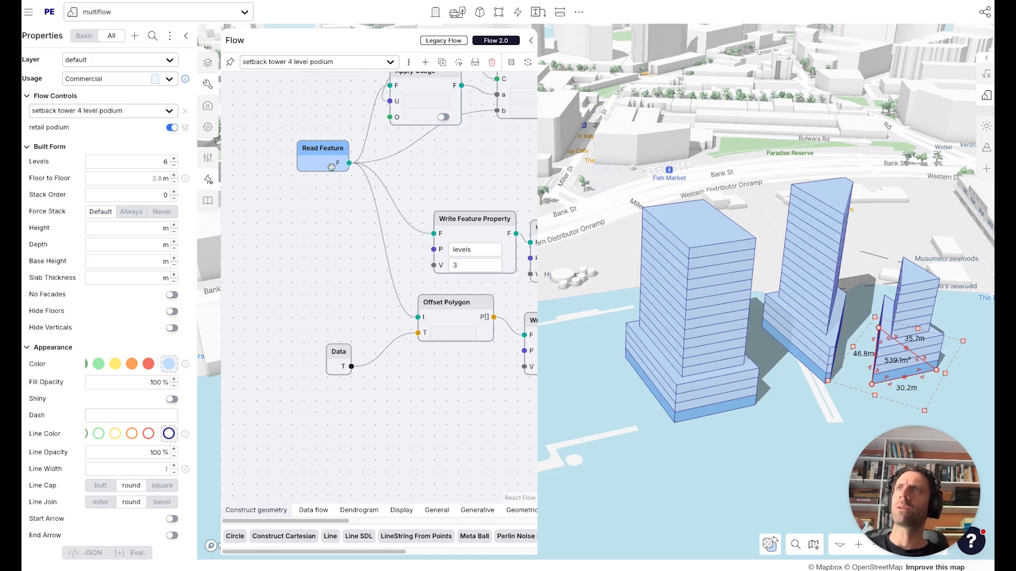
Reposition the Read Feature node and reshape another tower's footprint into a larger wedge-shaped block.
left_click_drag(331, 167, 307, 178)
left_click(801, 328)
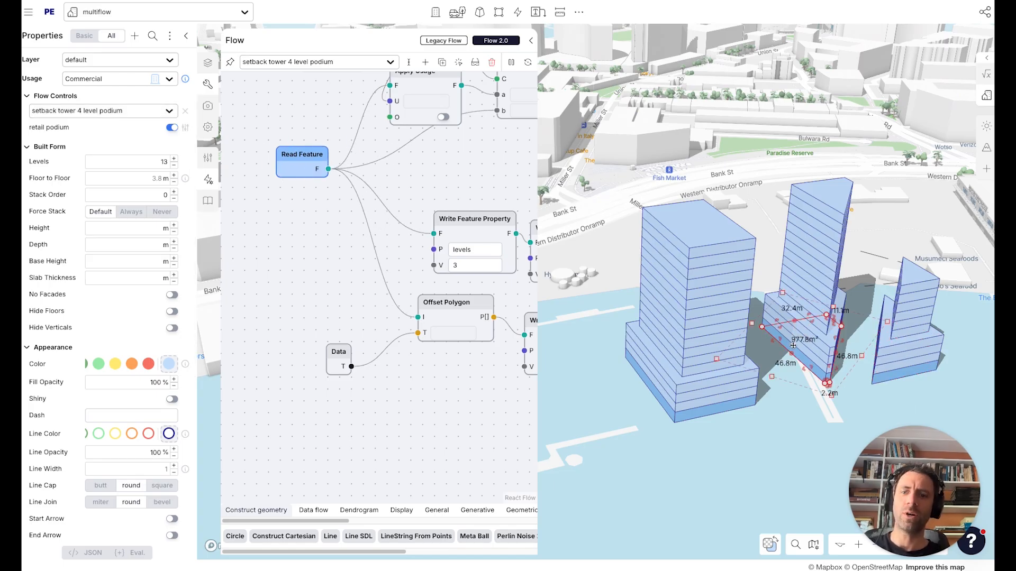
key("a")
left_click(852, 316)
left_click_drag(852, 315, 881, 343)
key("a")
left_click_drag(744, 377, 711, 384)
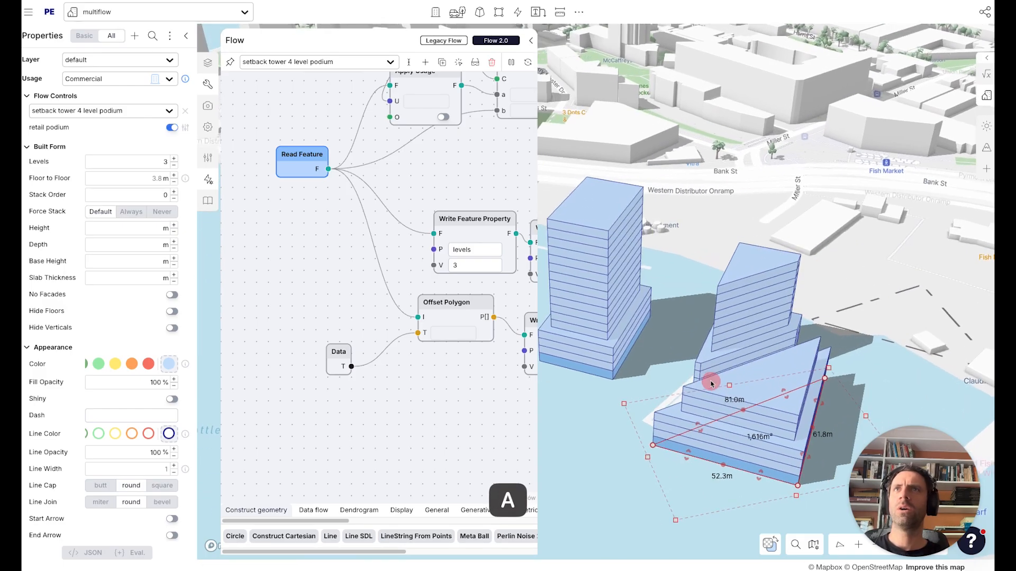
Move the original podium tower to an open spot on the water south of the other towers.
left_click(654, 319)
left_click_drag(630, 385, 669, 344)
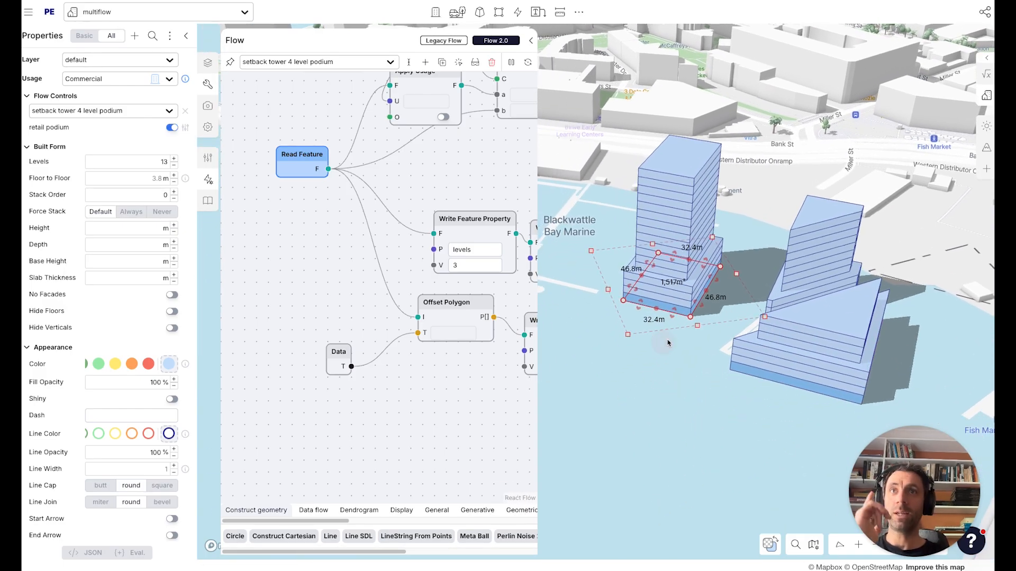
right_click_drag(669, 344, 677, 361)
left_click_drag(696, 388, 721, 324)
scroll(649, 202, "down", 3)
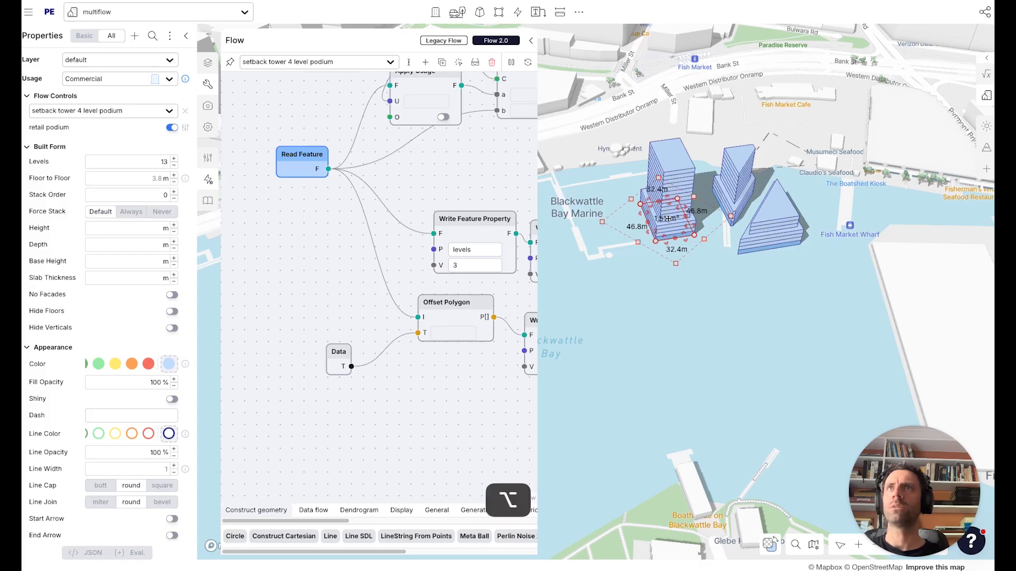
left_click_drag(648, 202, 712, 321, "alt")
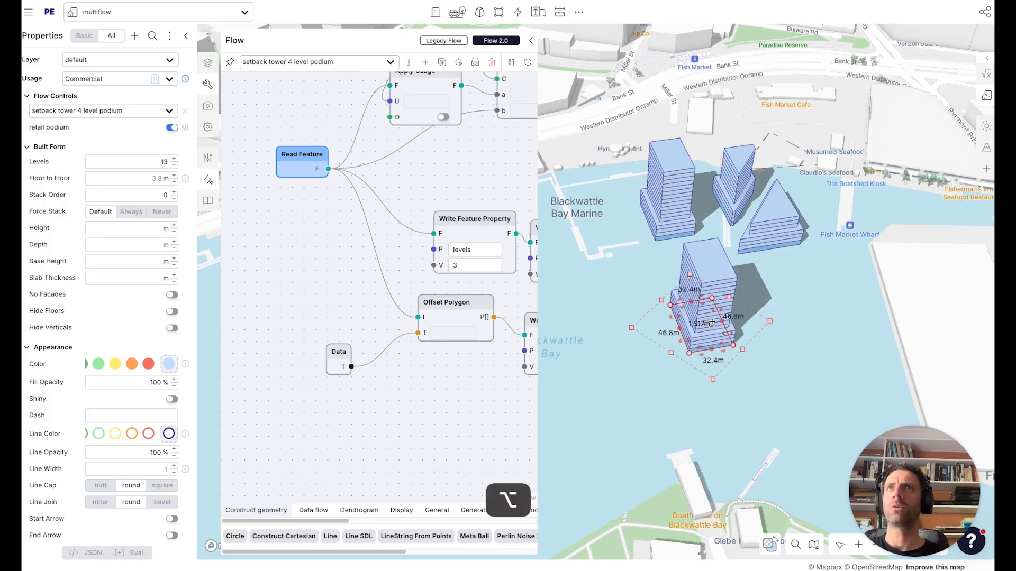
Duplicate the current setback tower 4 level podium flow.
left_click(443, 62)
left_click(333, 63)
left_click(316, 89)
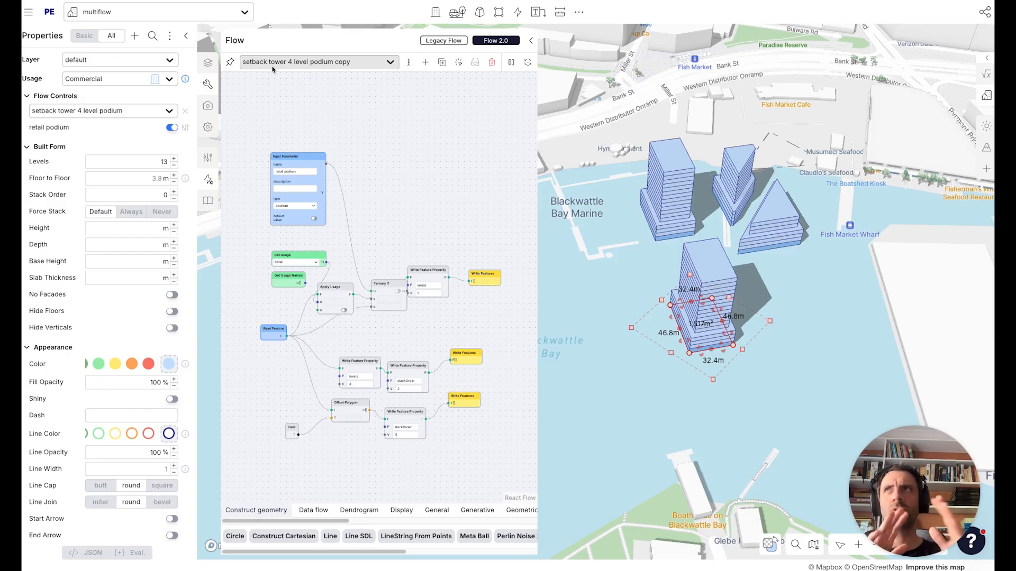
left_click(282, 67)
left_click(434, 106)
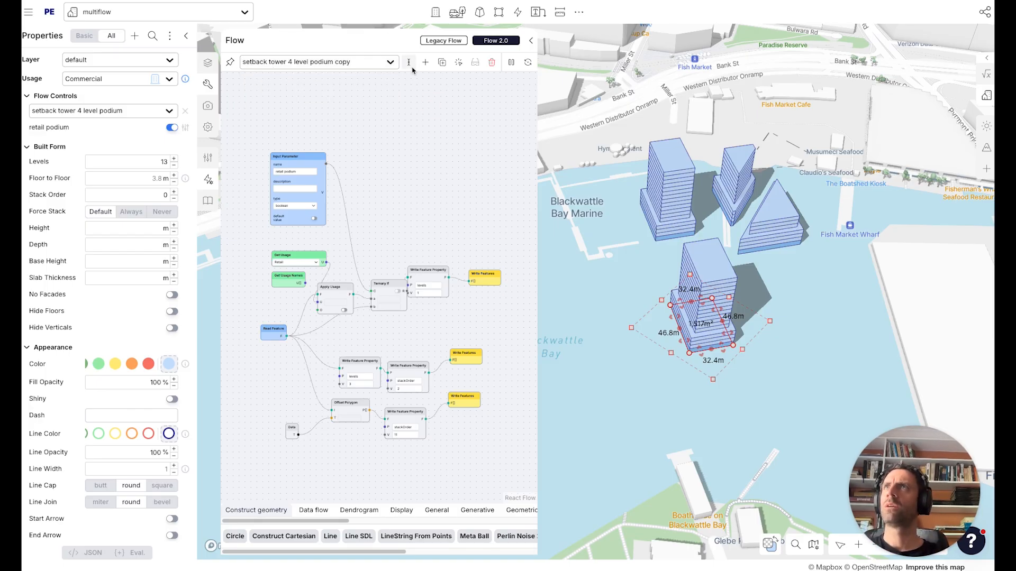
Rename the duplicated flow, replacing copy with - twist.
left_click(409, 63)
double_click(489, 174)
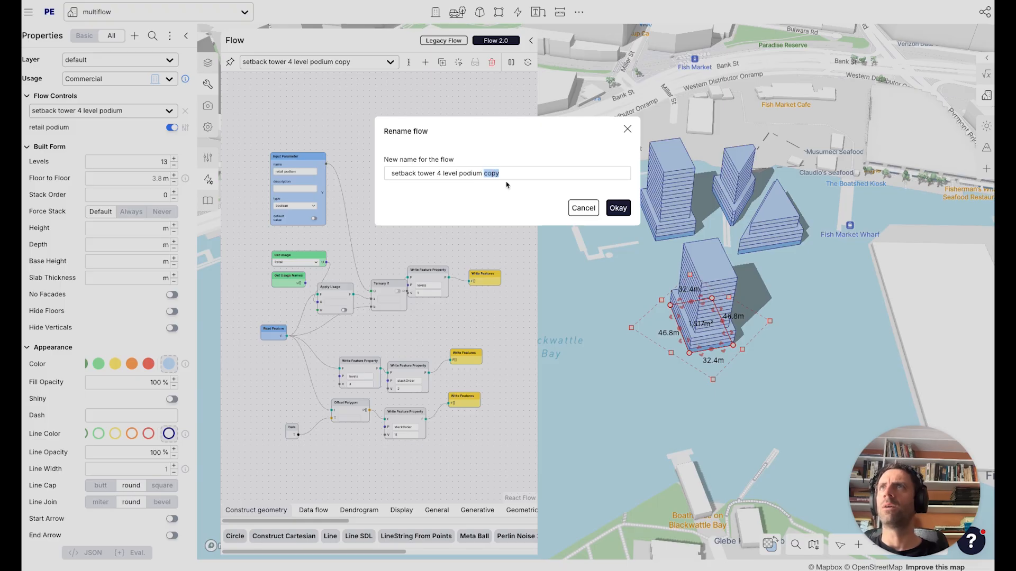
key("Right")
key("alt+shift+Left")
type("- twist")
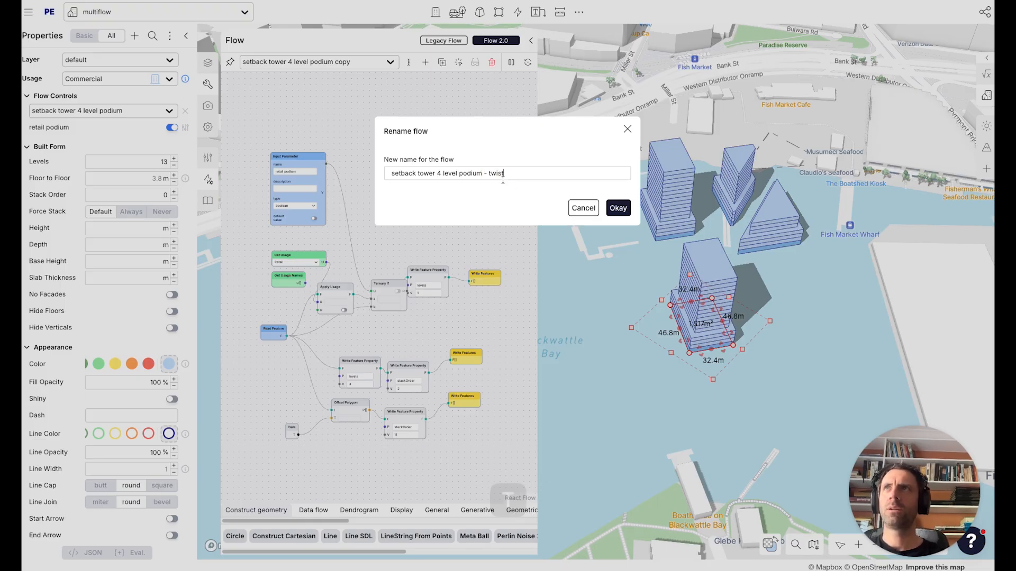
Insert a tornado emoji at the start of the flow name.
key("super+Left")
key("ctrl+super+space")
type("twist")
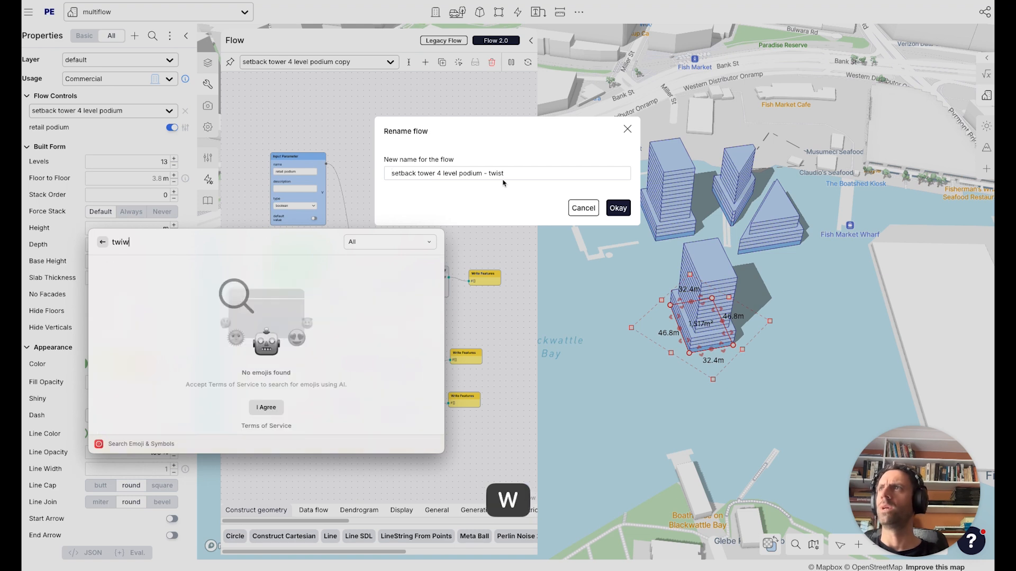
key("Right")
key("Right")
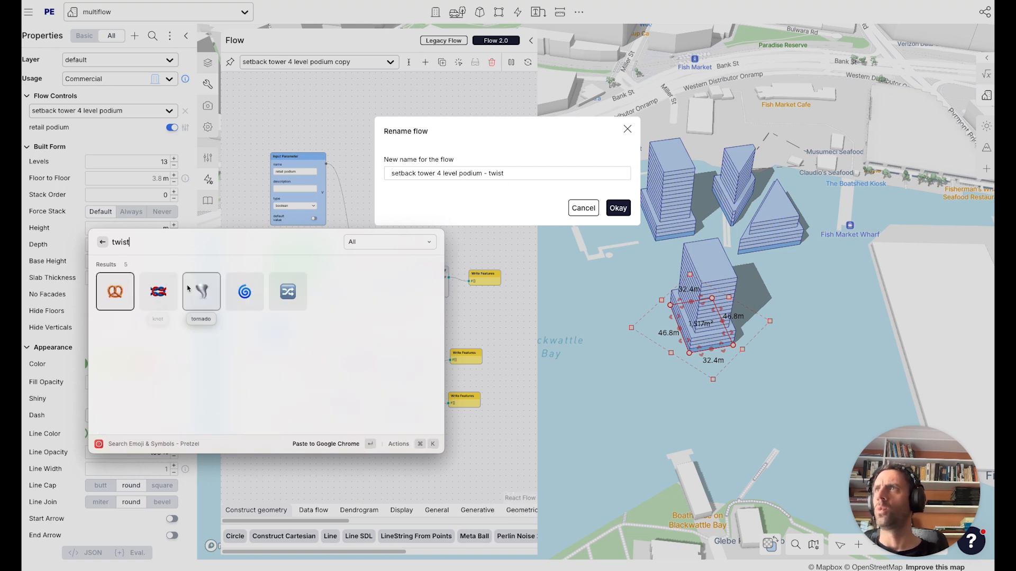
key("Return")
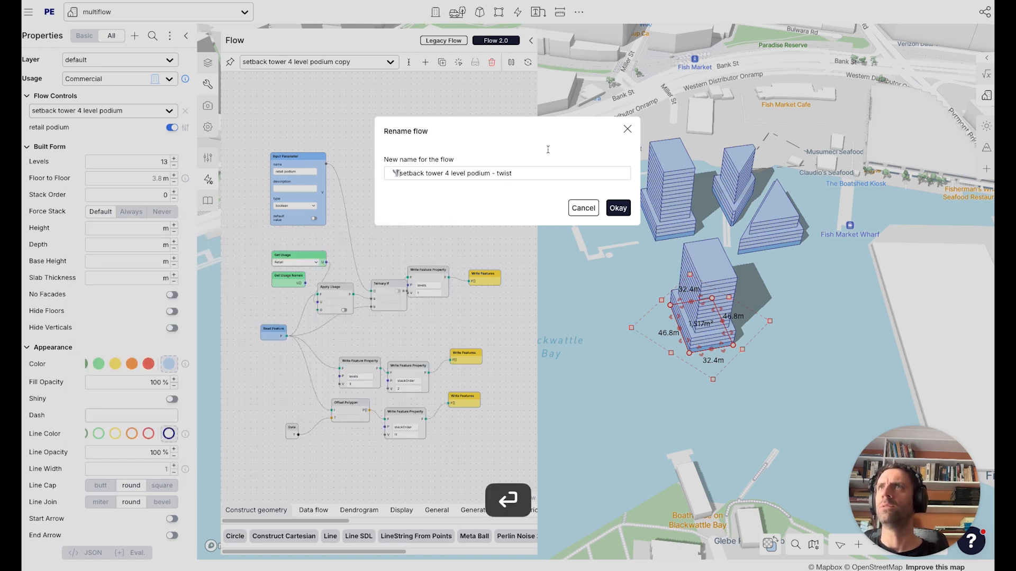
Remove the trailing - twist from the flow name and confirm the rename.
key("BackSpace")
key("BackSpace")
key("BackSpace")
key("BackSpace")
key("BackSpace")
key("BackSpace")
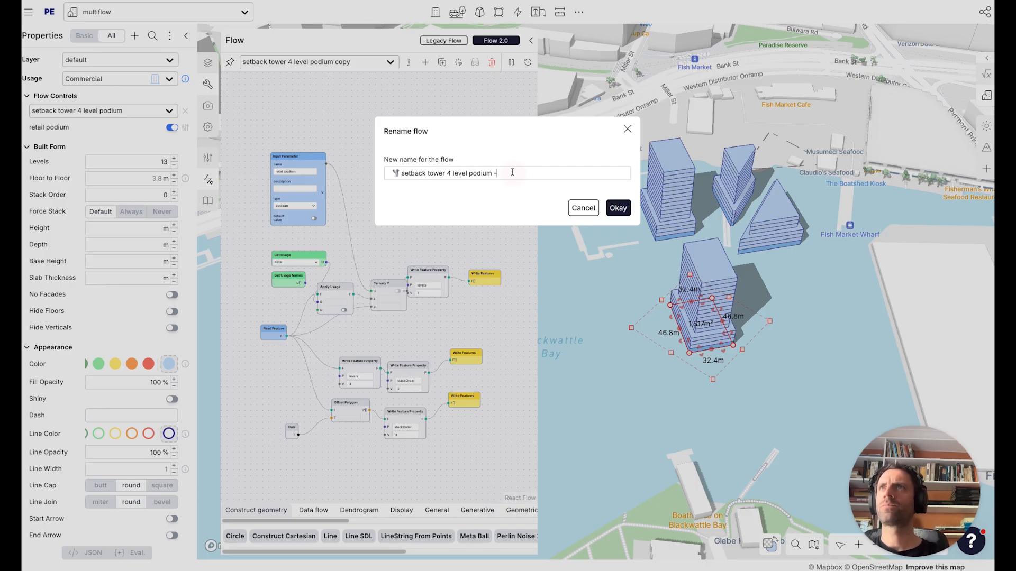
key("BackSpace")
key("BackSpace")
left_click(617, 208)
Move the lower Write Features node aside to make room in the flow.
left_click_drag(405, 332, 386, 307)
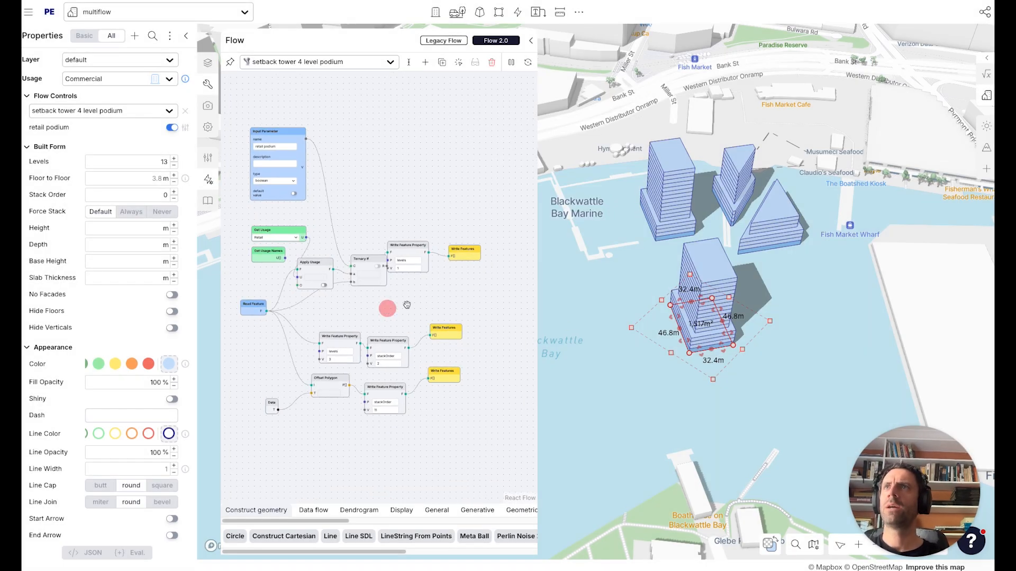
left_click_drag(538, 329, 583, 327)
scroll(380, 408, "up", 2)
left_click_drag(378, 363, 350, 383)
left_click_drag(432, 425, 358, 384)
left_click_drag(270, 343, 302, 343)
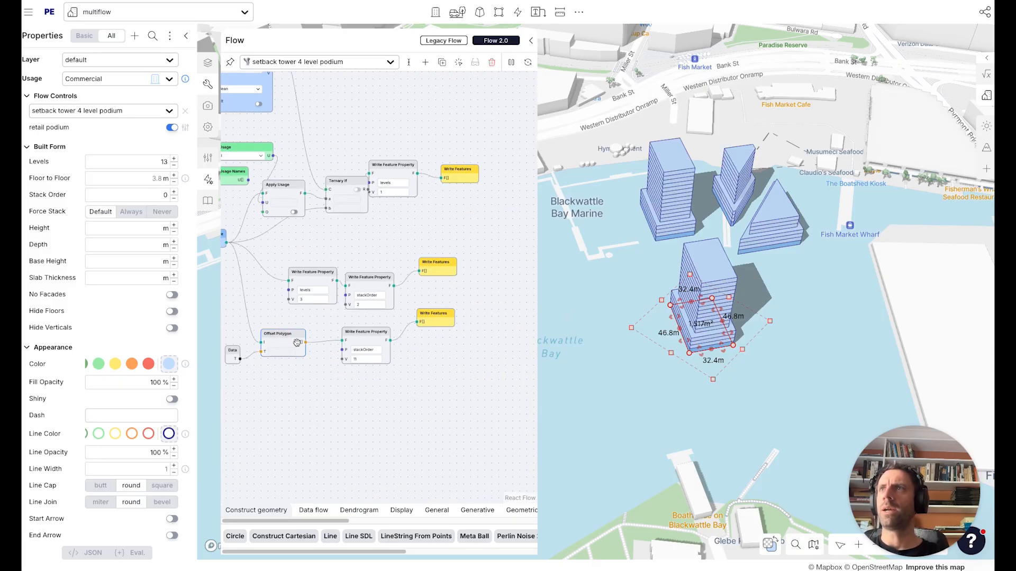
left_click(463, 344)
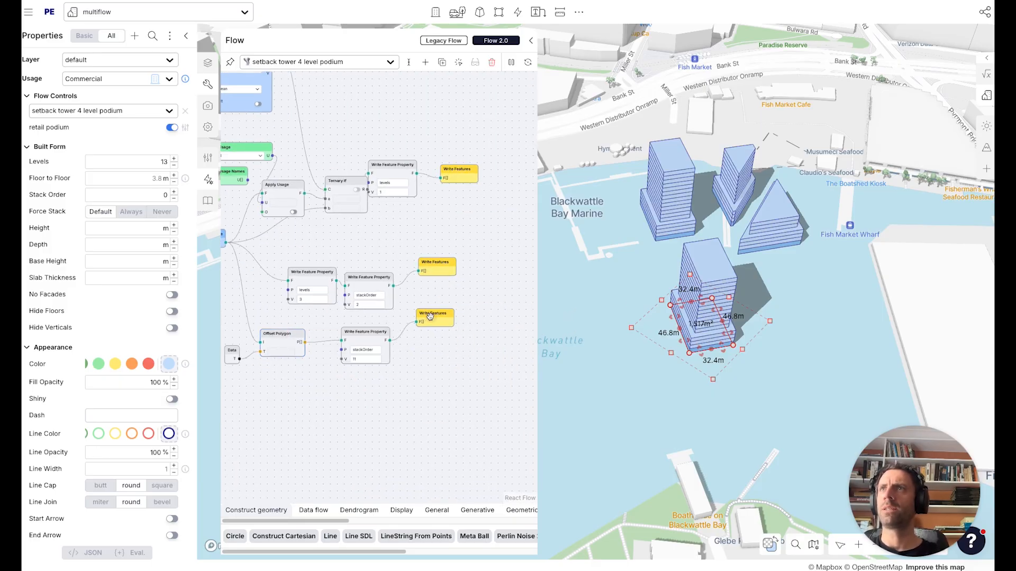
left_click_drag(429, 316, 473, 315)
Add a Read Feature Property node reading levels, fed by the Offset Polygon output.
type("read")
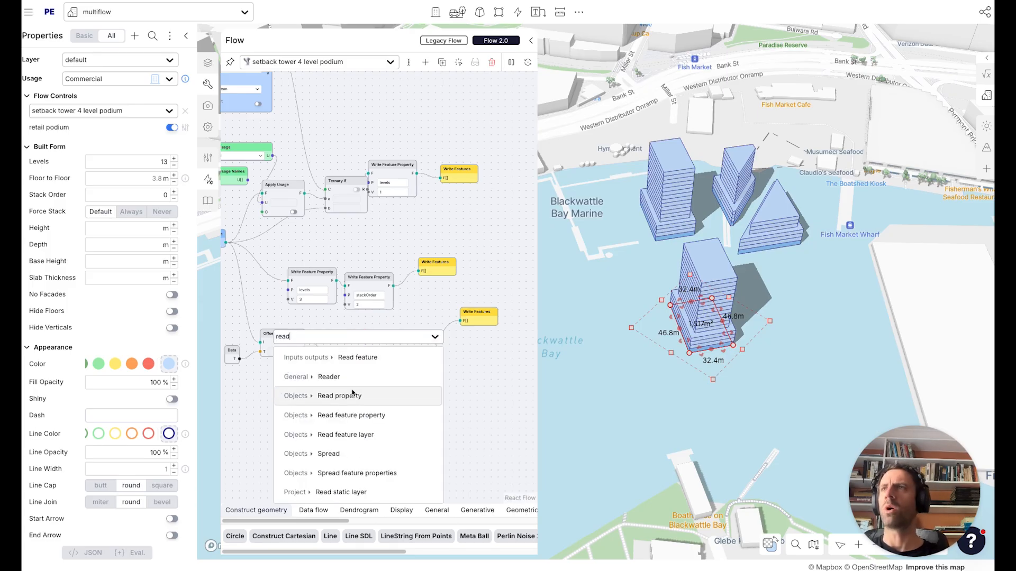
left_click(382, 414)
left_click(354, 359)
type("levels")
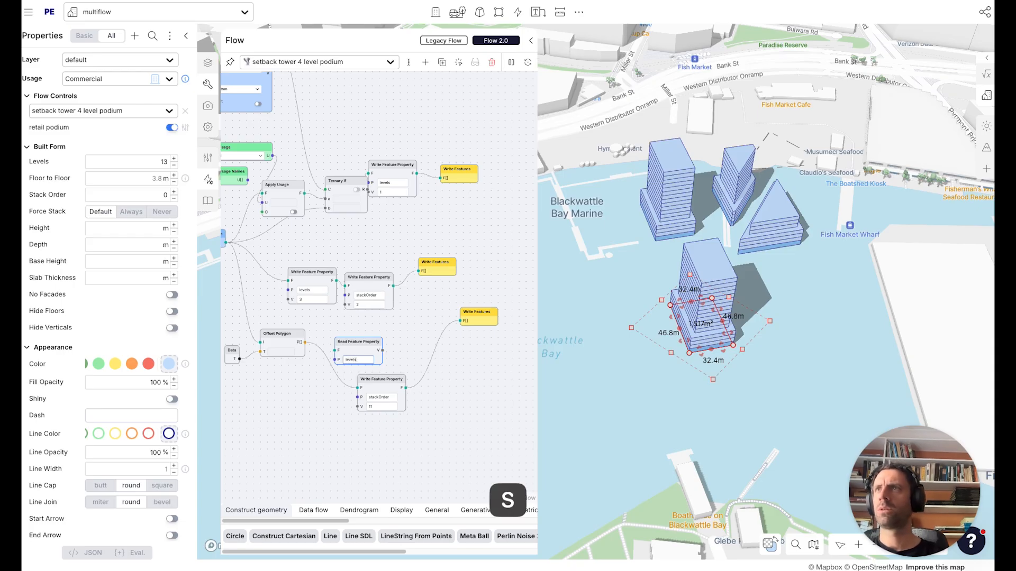
left_click_drag(335, 349, 306, 342)
scroll(392, 348, "up", 3)
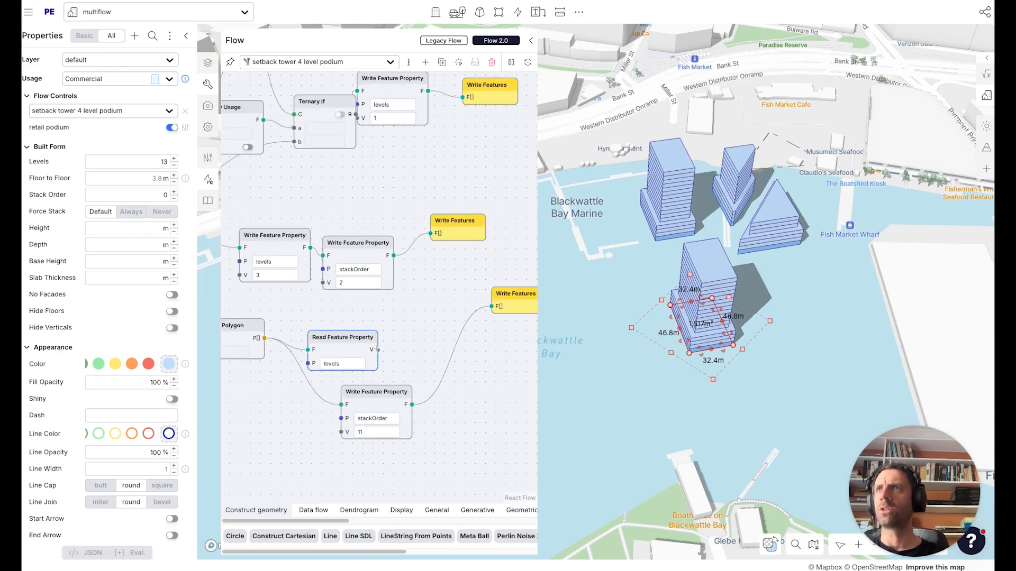
Attach a Reader node to the Read Feature Property value output.
left_click_drag(379, 348, 416, 336)
type("read")
left_click(401, 380)
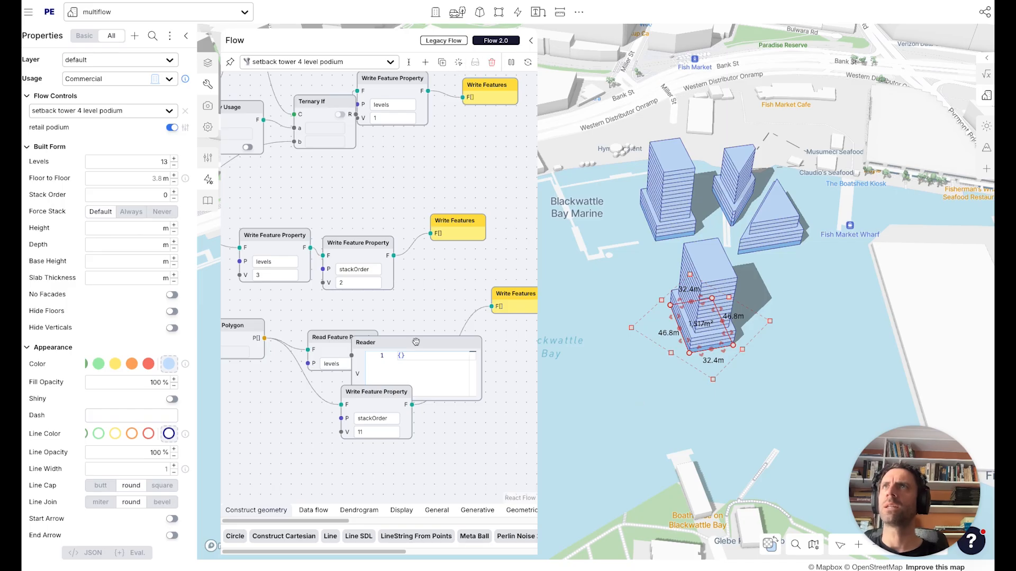
left_click_drag(415, 342, 445, 316)
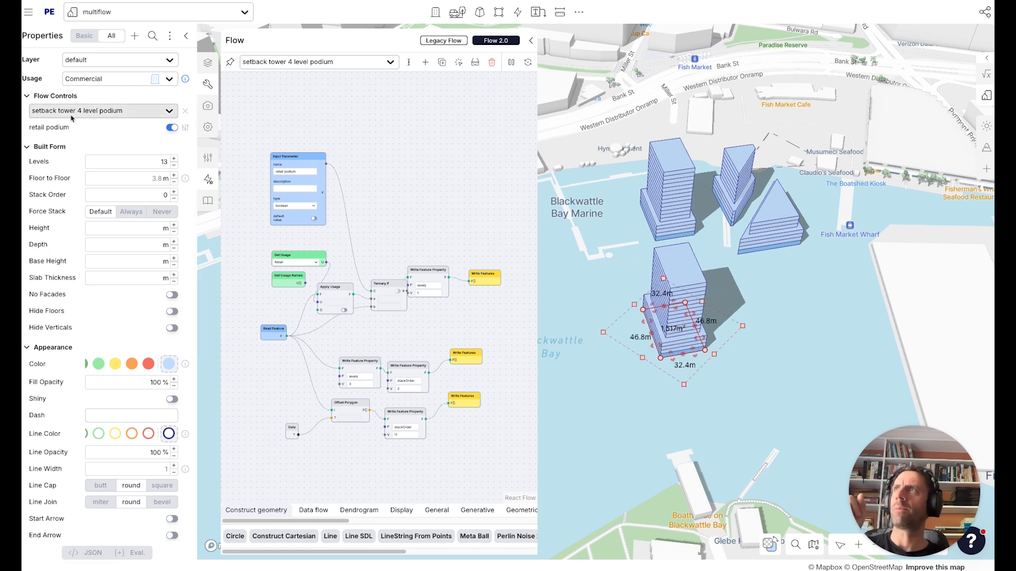
Switch the building's flow control to the tornado-prefixed setback tower 4 level podium flow.
left_click(305, 62)
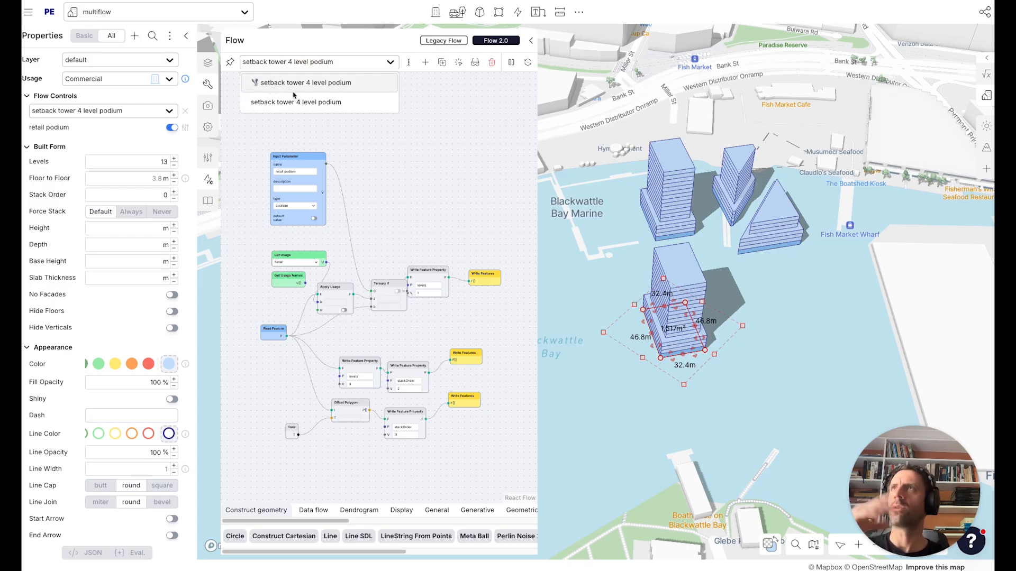
left_click(101, 111)
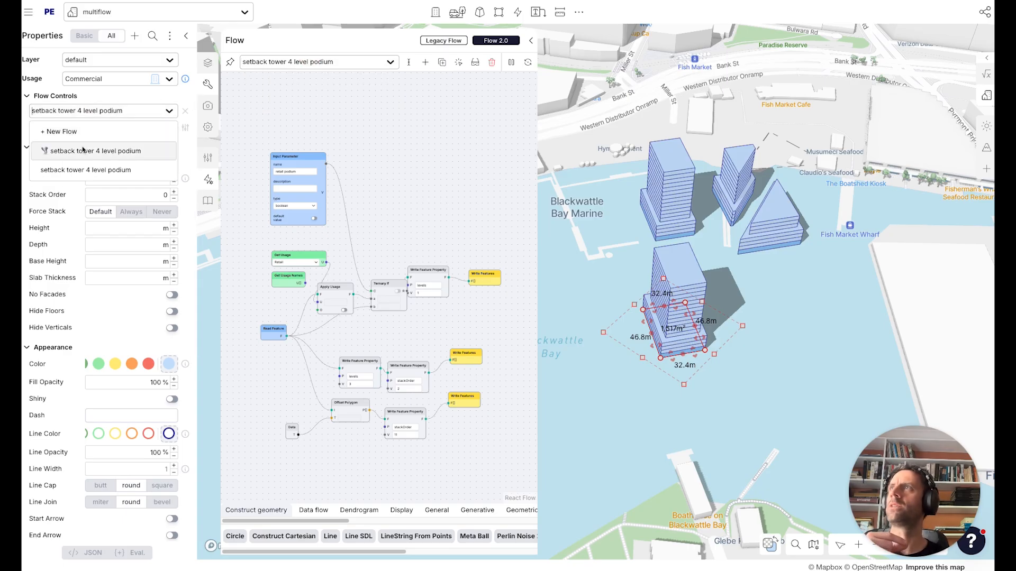
left_click(85, 145)
scroll(442, 423, "up", 5)
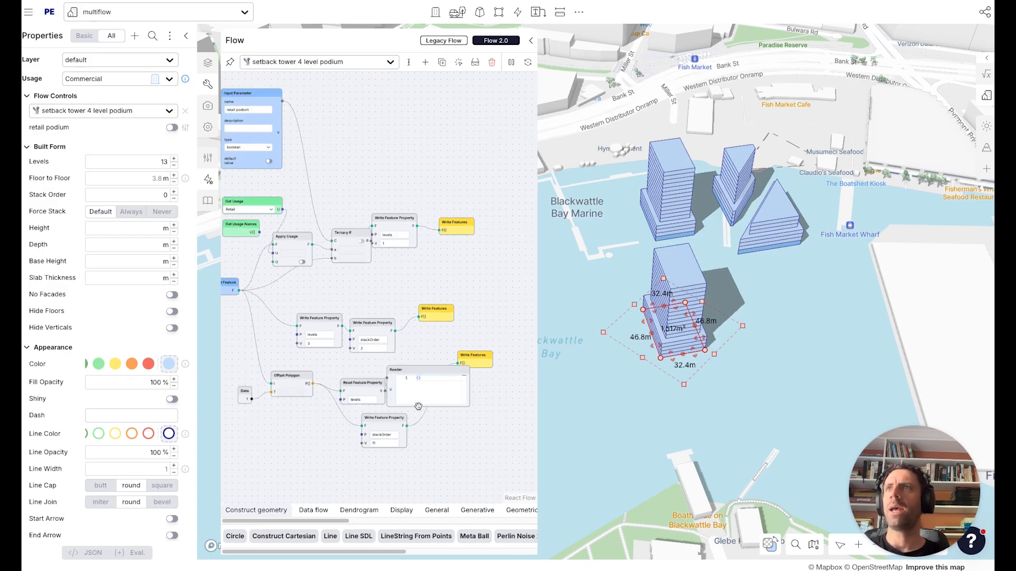
Re-enter 3 as the levels value of the podium Write Feature Property node.
left_click(475, 62)
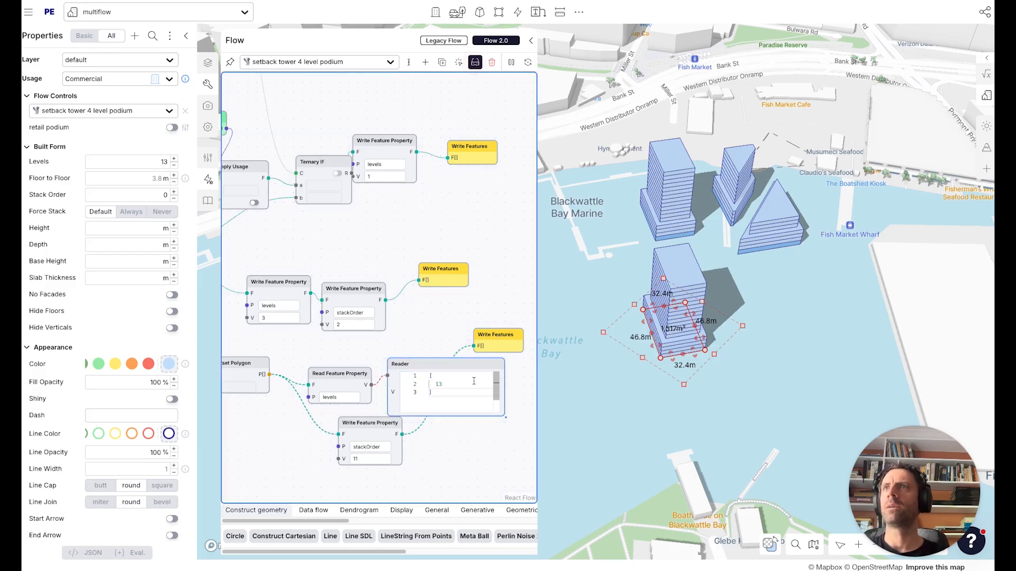
left_click(265, 319)
type("3")
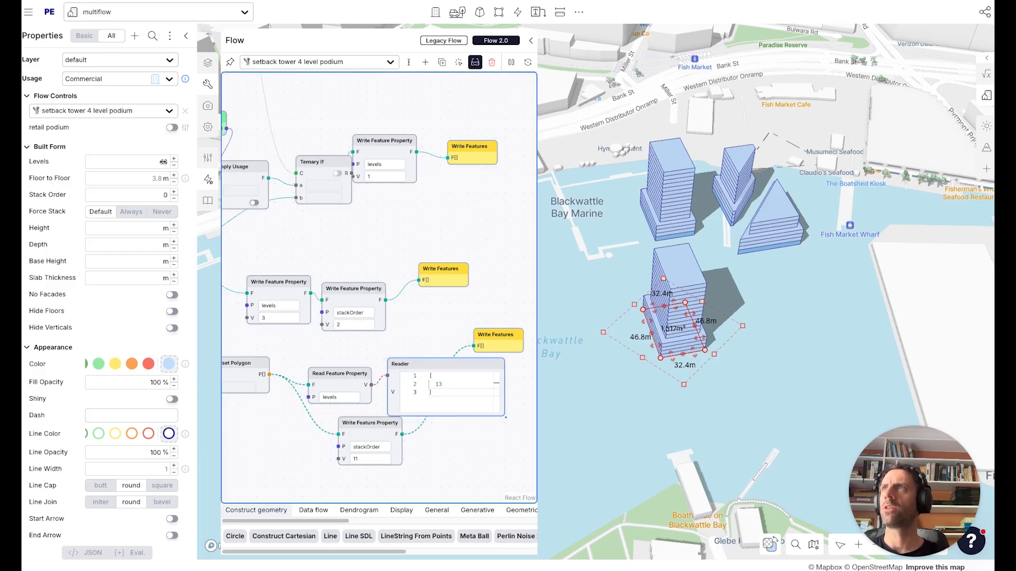
Add a Series node and wire the Read Feature Property levels value into its count input.
left_click_drag(418, 363, 418, 464)
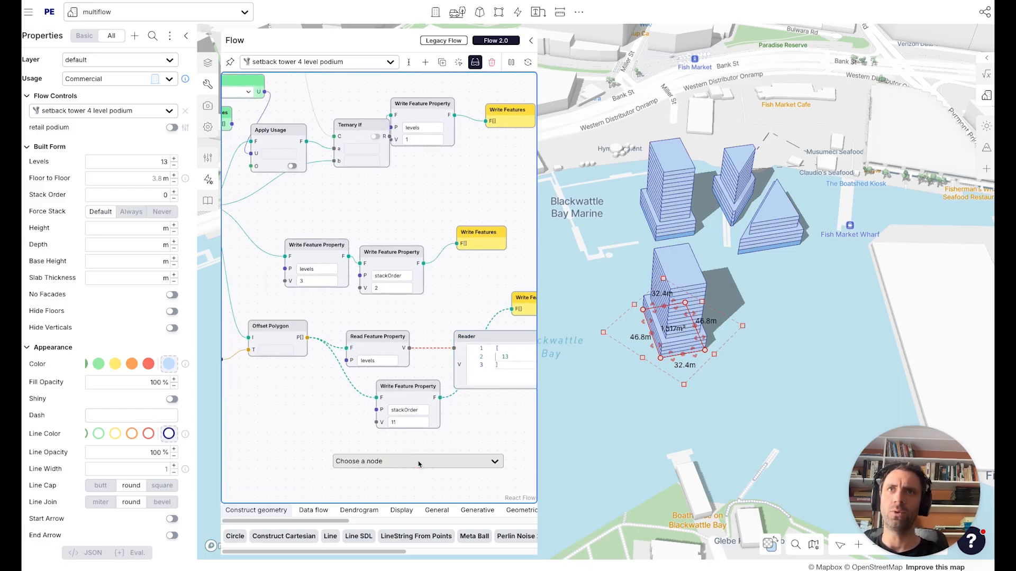
type("series")
left_click(383, 479)
left_click_drag(401, 468, 476, 421)
left_click_drag(449, 452, 311, 445)
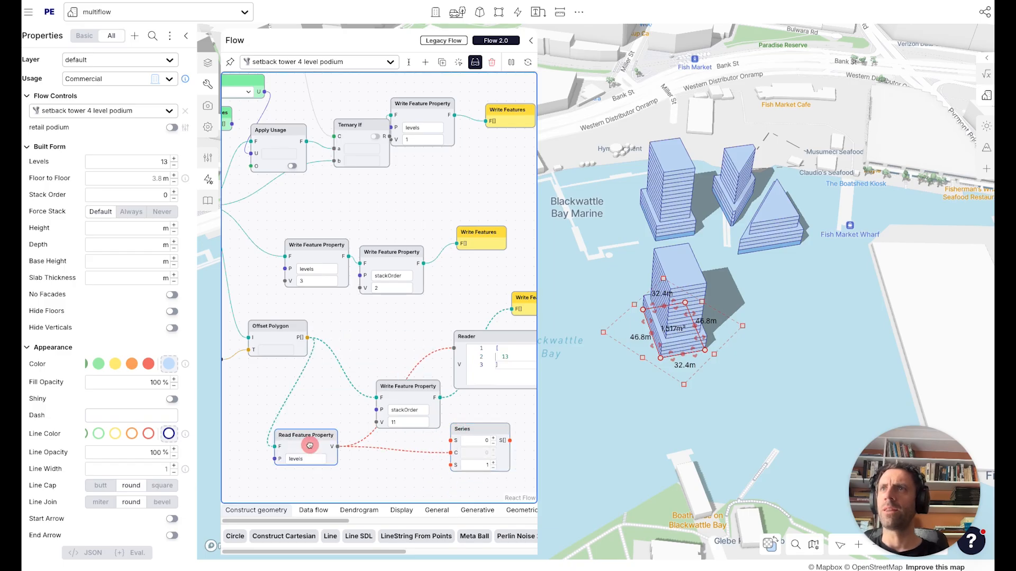
left_click_drag(506, 426, 422, 441)
left_click_drag(490, 451, 422, 374)
Add a Map node to the flow.
double_click(456, 438)
type("map")
key("Return")
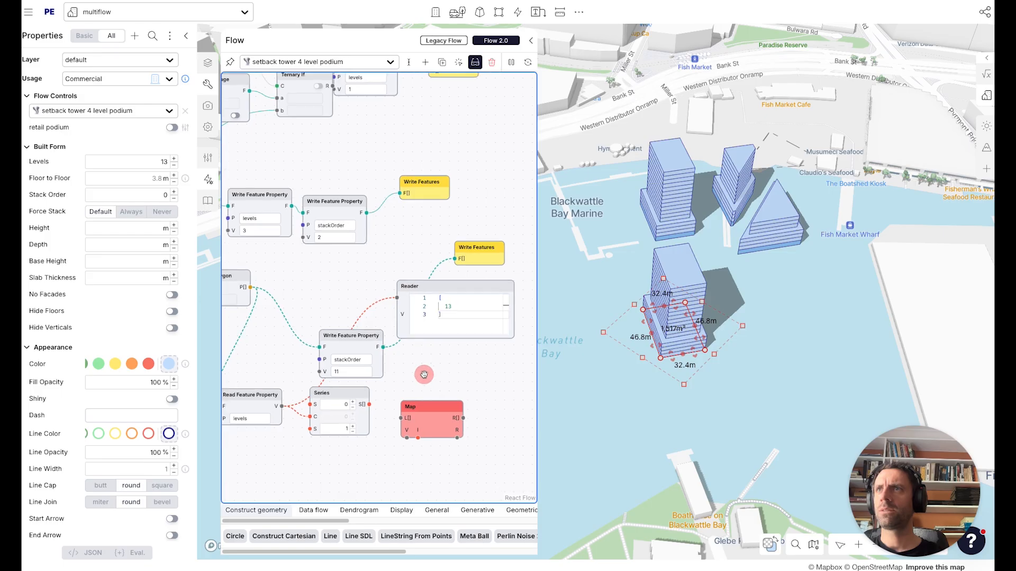
Wire the Series output into the Map node's list input.
left_click_drag(354, 395, 419, 401)
scroll(379, 413, "up", 2)
scroll(413, 401, "down", 2)
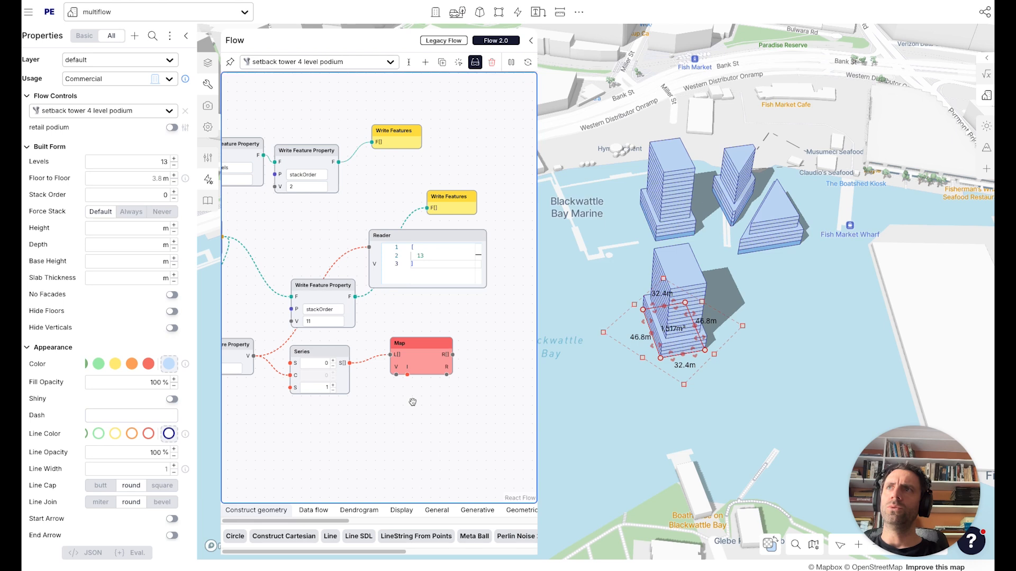
Add a Rotate Vertical node connected from the Map node's value output.
left_click_drag(397, 373, 378, 423)
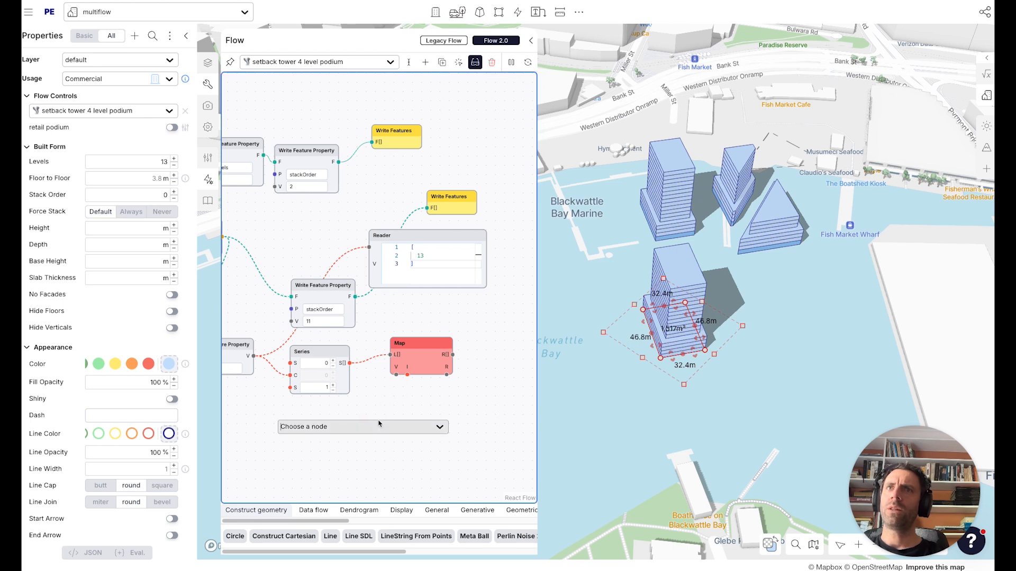
type("rot")
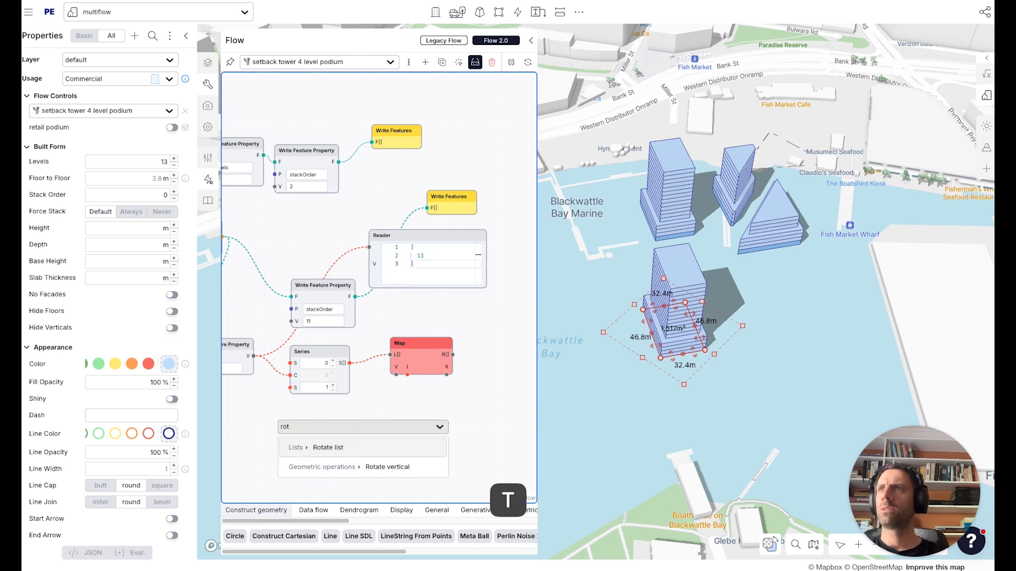
left_click(379, 467)
left_click_drag(361, 429, 414, 425)
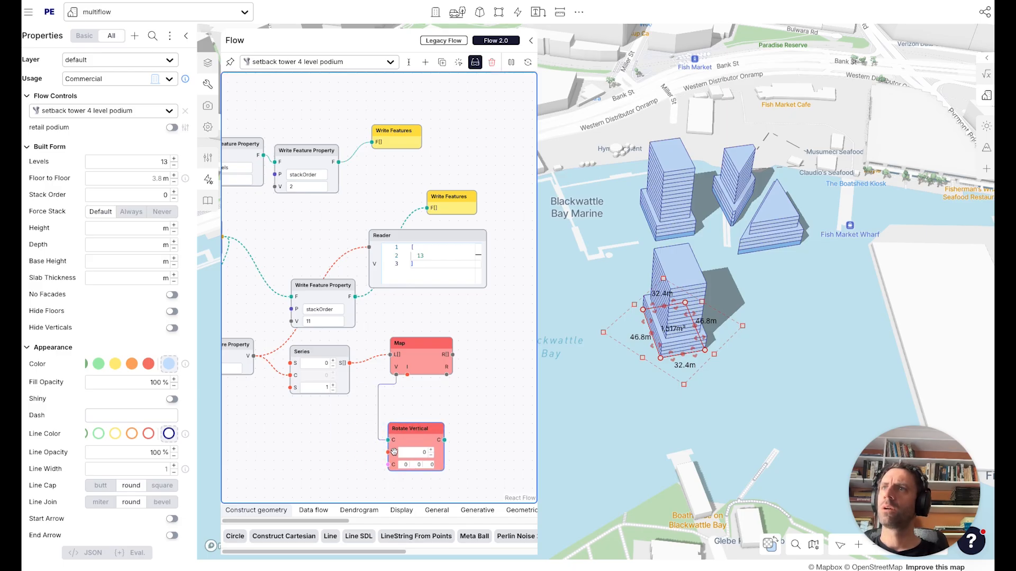
Add an Input Parameter node and name it twist angle.
double_click(327, 426)
type("input")
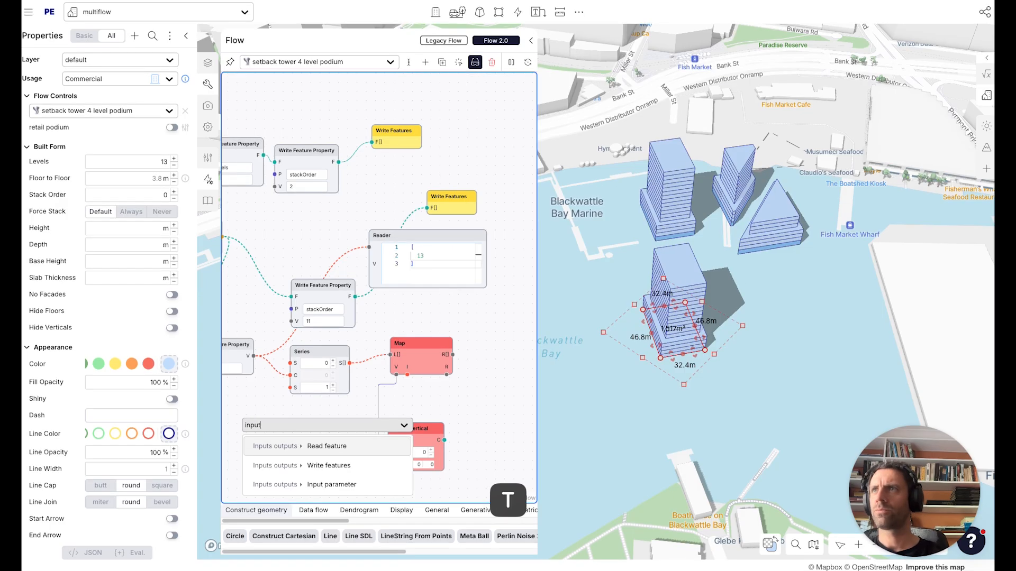
key("Up")
key("Down")
key("Up")
key("Return")
left_click(329, 455)
type("anlge")
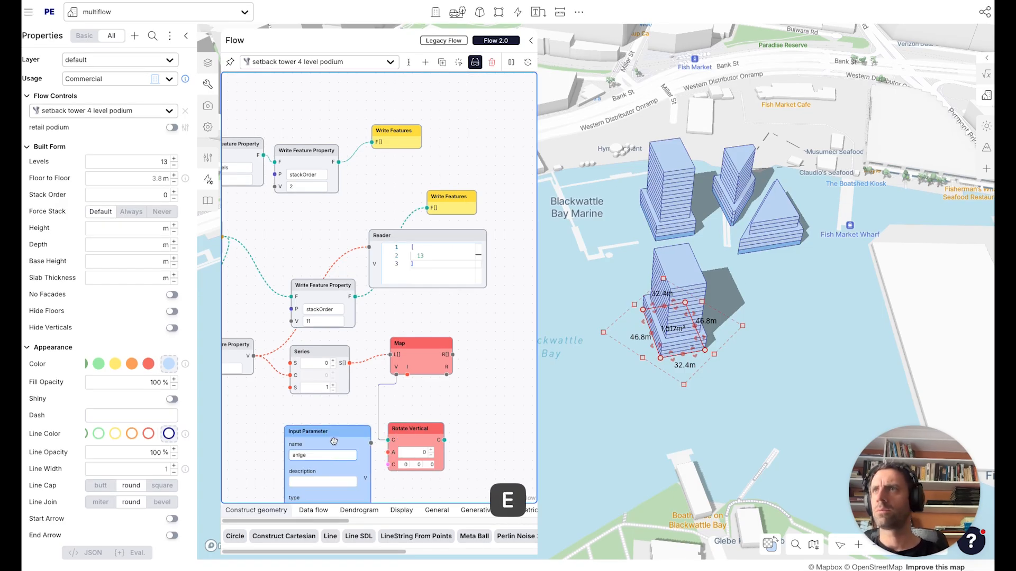
left_click_drag(334, 441, 325, 410)
double_click(302, 423)
type("twist angle")
Set the twist angle parameter's type to number and its default value to 2.
left_click(305, 483)
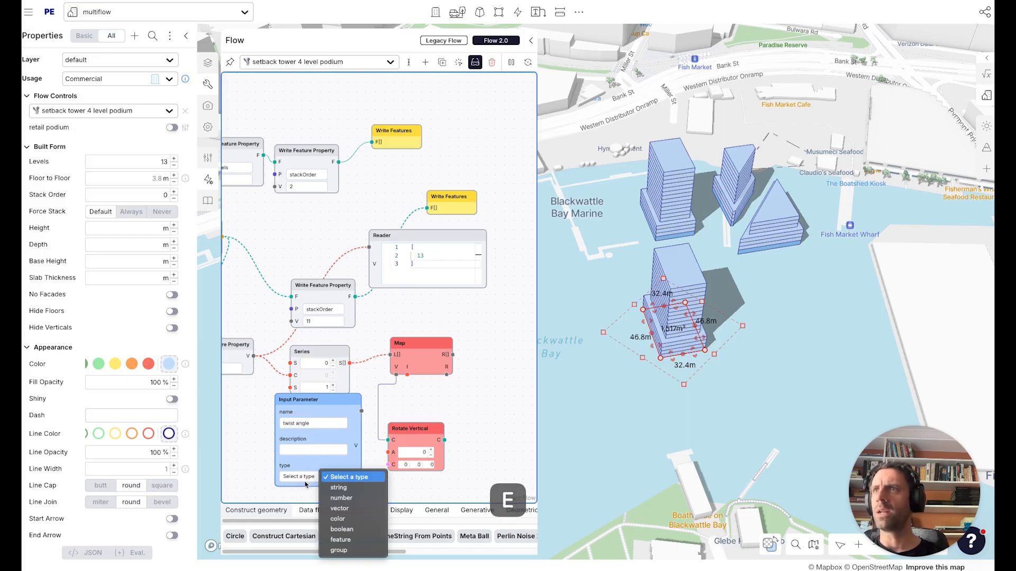
left_click(342, 497)
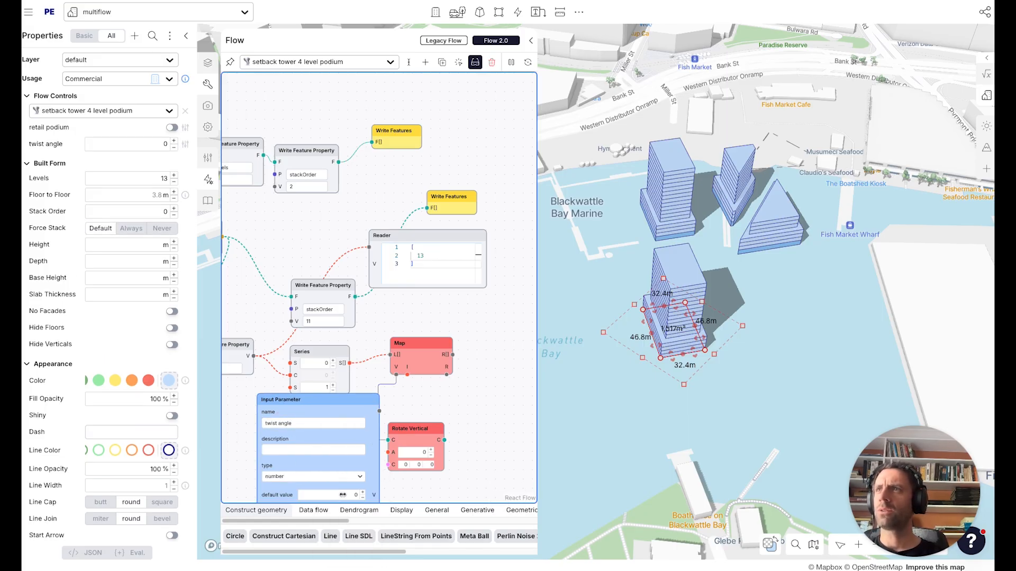
left_click(336, 456)
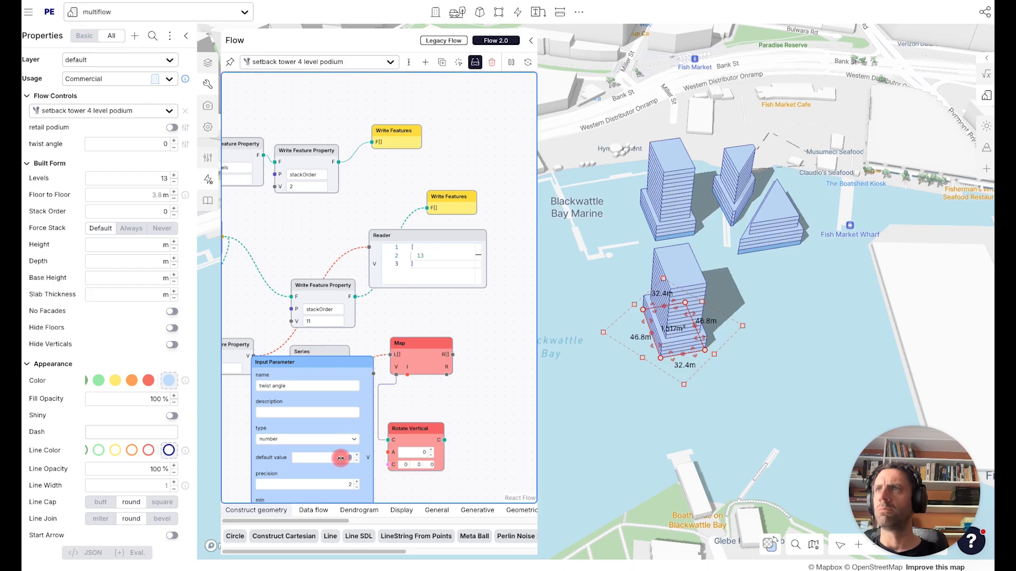
type("2")
Connect the twist angle parameter to the Rotate Vertical node's angle input.
left_click_drag(412, 428, 425, 418)
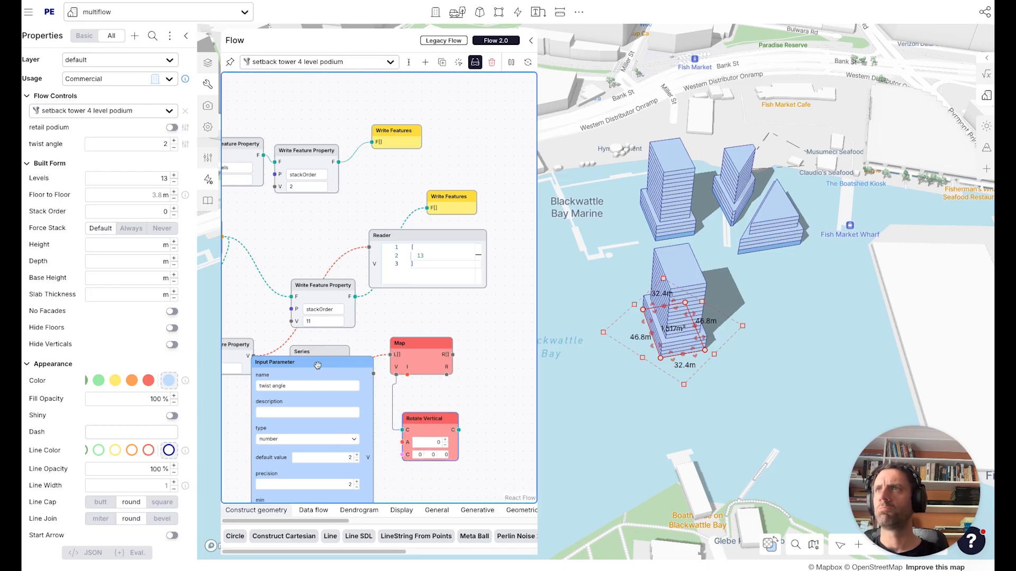
left_click_drag(317, 363, 296, 403)
left_click_drag(400, 441, 335, 416)
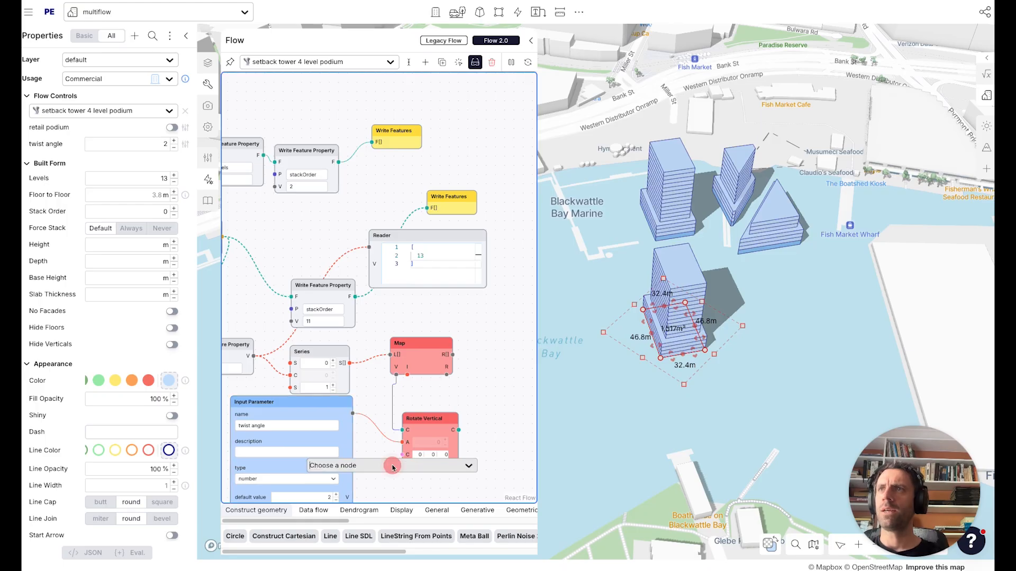
left_click_drag(327, 407, 316, 431)
left_click_drag(426, 401, 452, 405)
left_click_drag(313, 256, 373, 247)
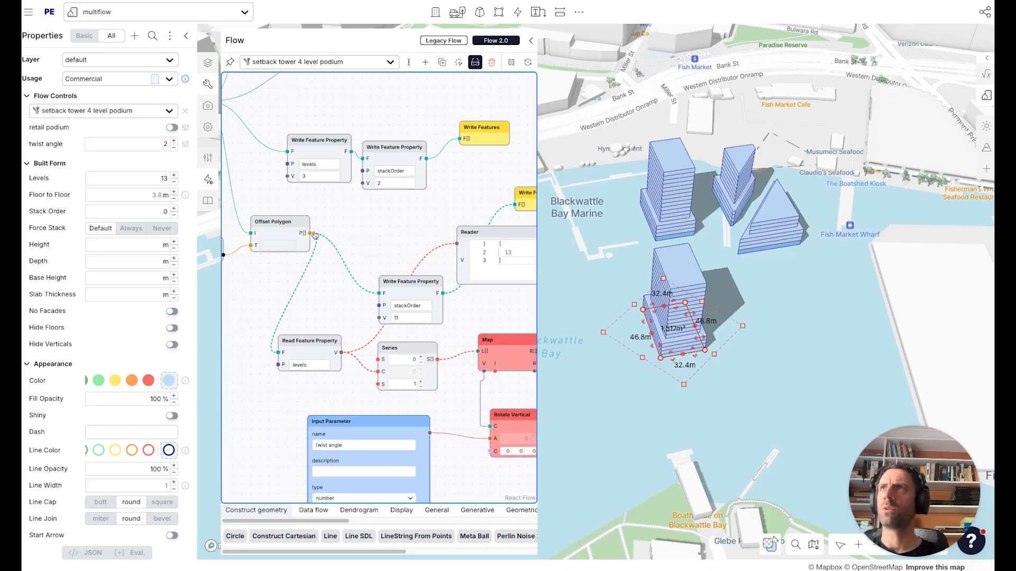
Add a Write Feature Property node fed by the Offset Polygon output.
left_click_drag(401, 280, 379, 219)
double_click(351, 306)
type("write")
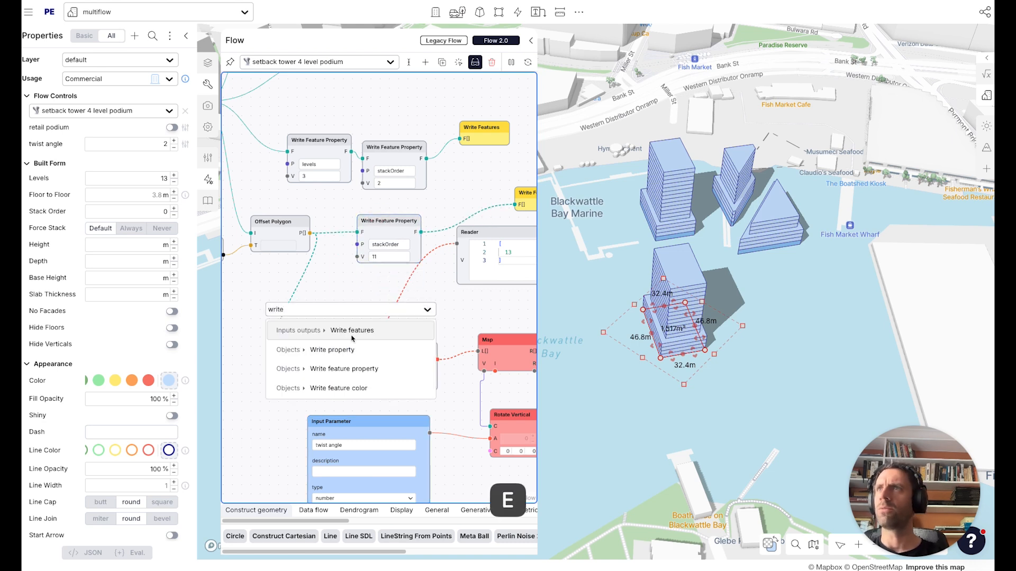
left_click(360, 369)
left_click_drag(353, 289, 366, 271)
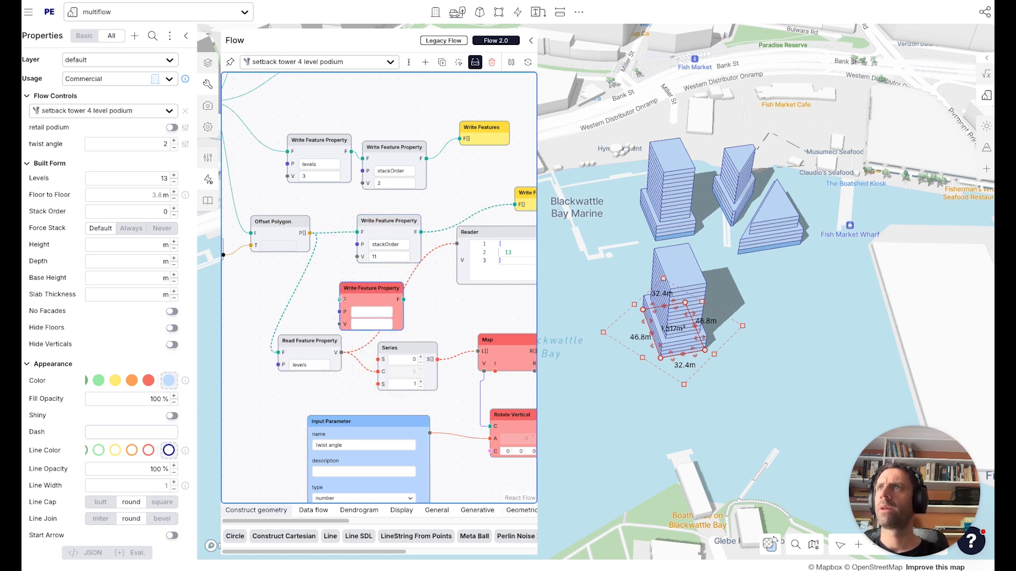
left_click_drag(310, 233, 339, 300)
Set the new Write Feature Property node to write levels with value 1.
left_click(371, 313)
type("levels")
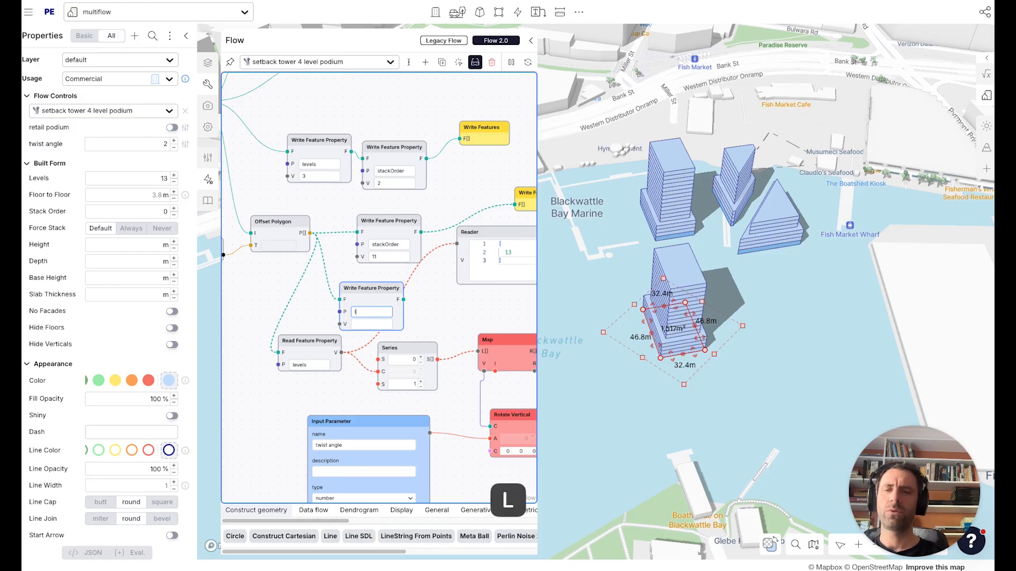
left_click(371, 325)
type("1")
left_click(377, 325)
type("1")
left_click_drag(431, 313, 402, 308)
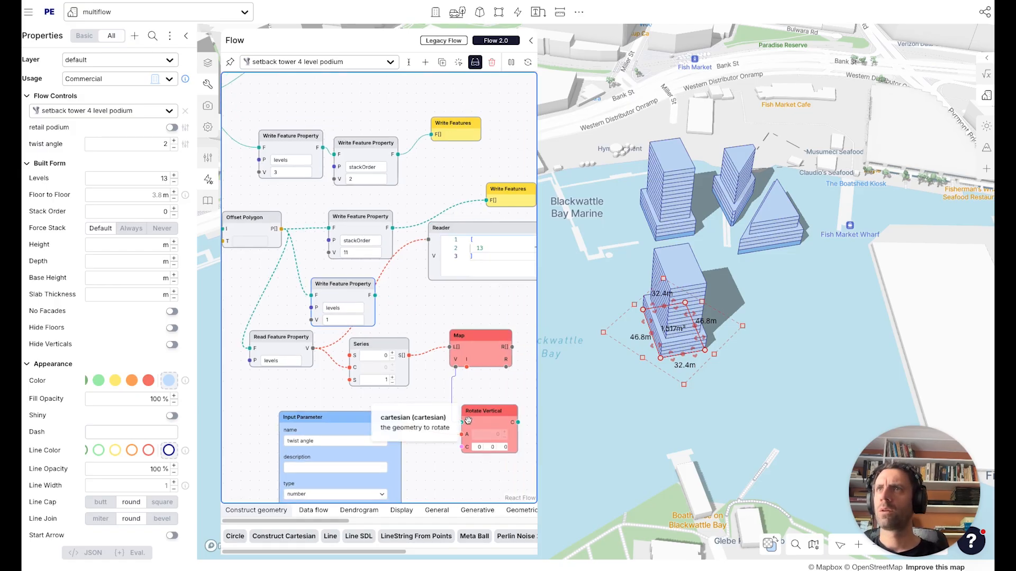
Add a Forward Project node after the levels writer and feed it into Rotate Vertical's geometry input.
double_click(410, 319)
type("fi")
key("BackSpace")
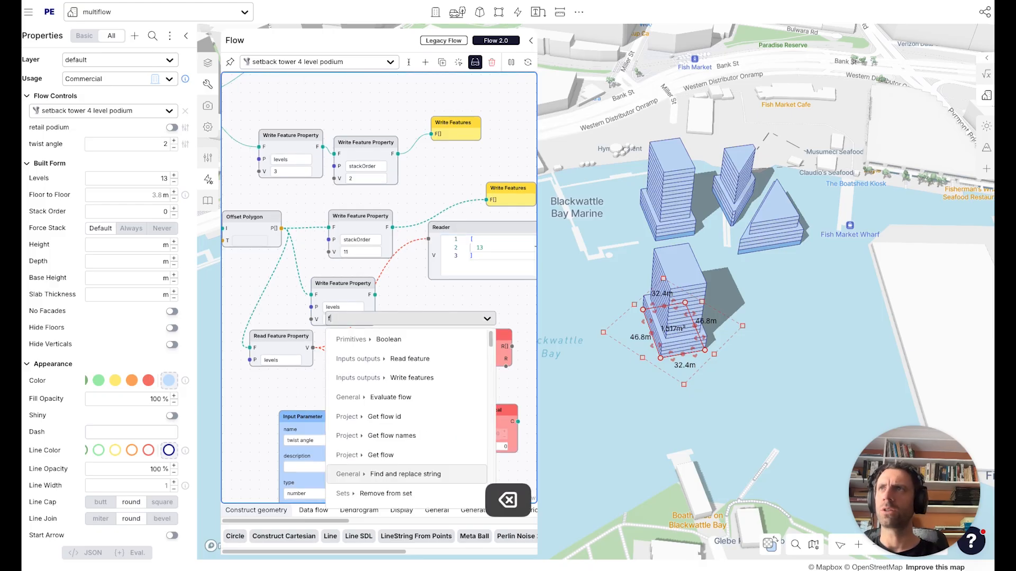
type("or")
left_click(415, 340)
left_click_drag(412, 316, 462, 422)
left_click_drag(496, 393, 436, 373)
left_click_drag(423, 315, 461, 315)
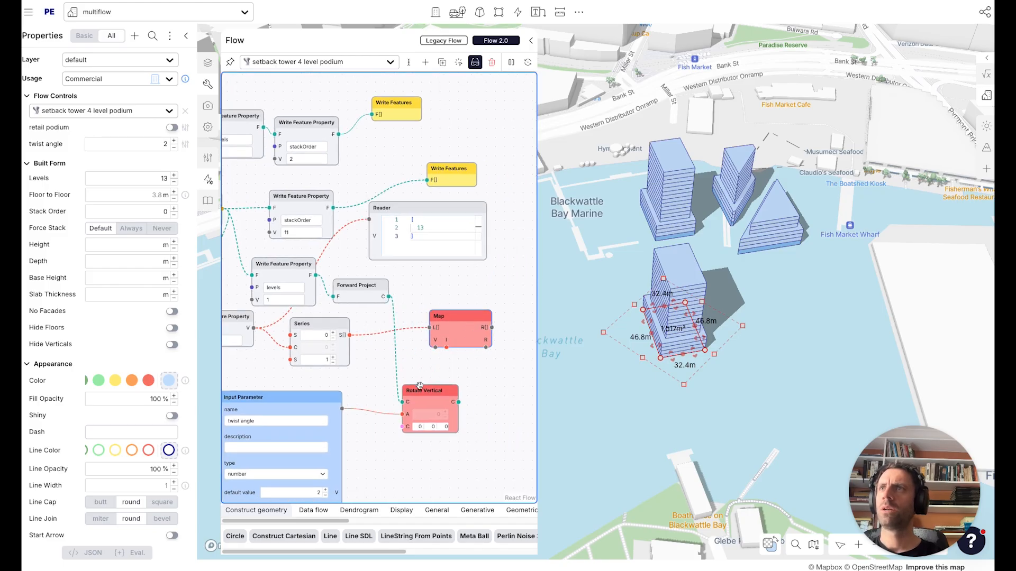
left_click_drag(421, 389, 461, 391)
Add a Centroid node from the projected feature into Rotate Vertical's centre input.
double_click(425, 303)
type("centroi")
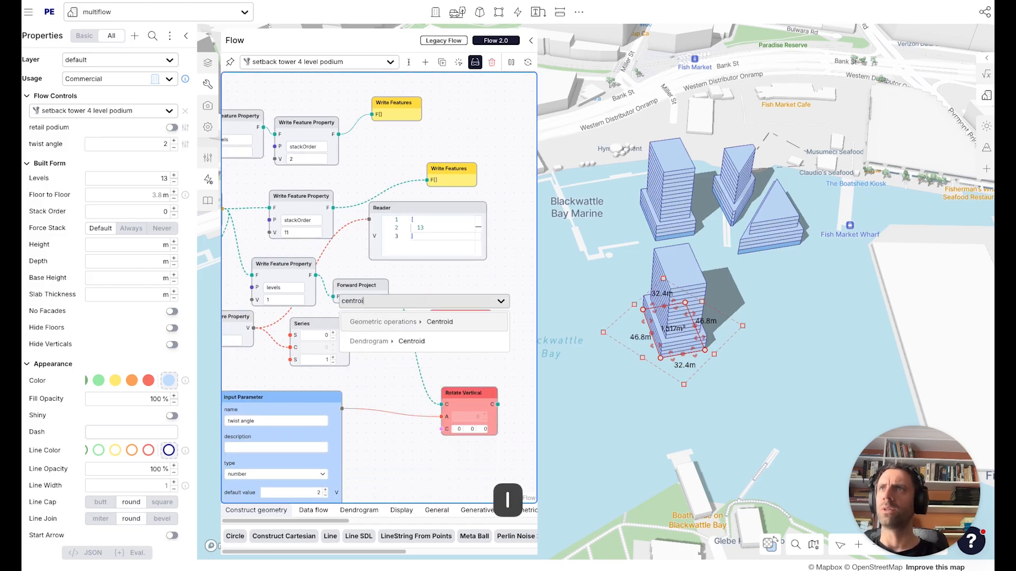
left_click(415, 321)
mouse_move(408, 303)
left_mouse_down()
mouse_move(373, 367)
mouse_move(391, 297)
mouse_move(397, 333)
mouse_move(391, 297)
left_mouse_up()
left_click_drag(420, 374, 401, 439)
left_click_drag(474, 383, 459, 395)
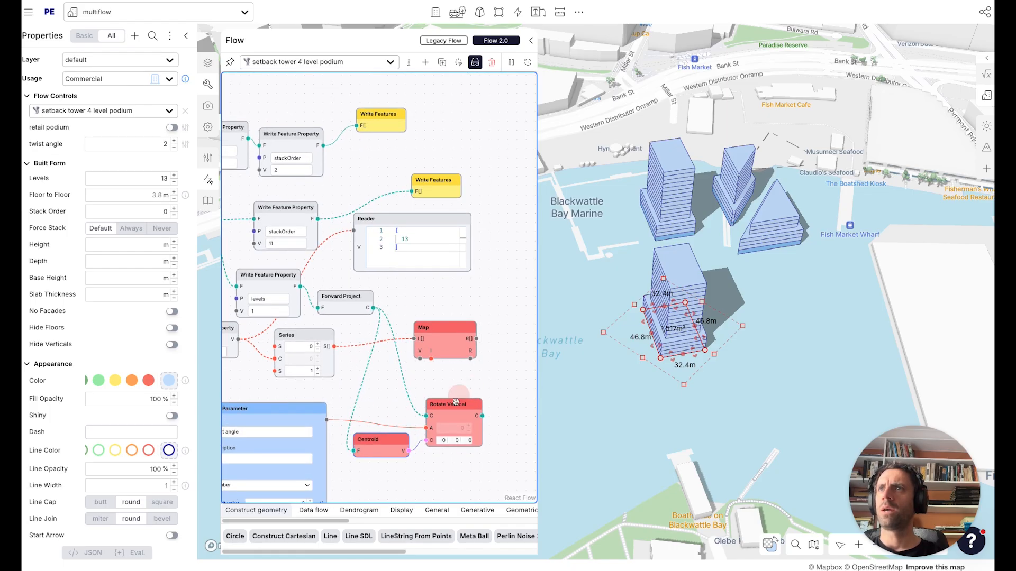
Add a Multiply node combining the twist angle and Map index into Rotate Vertical's angle.
double_click(446, 383)
type("mul")
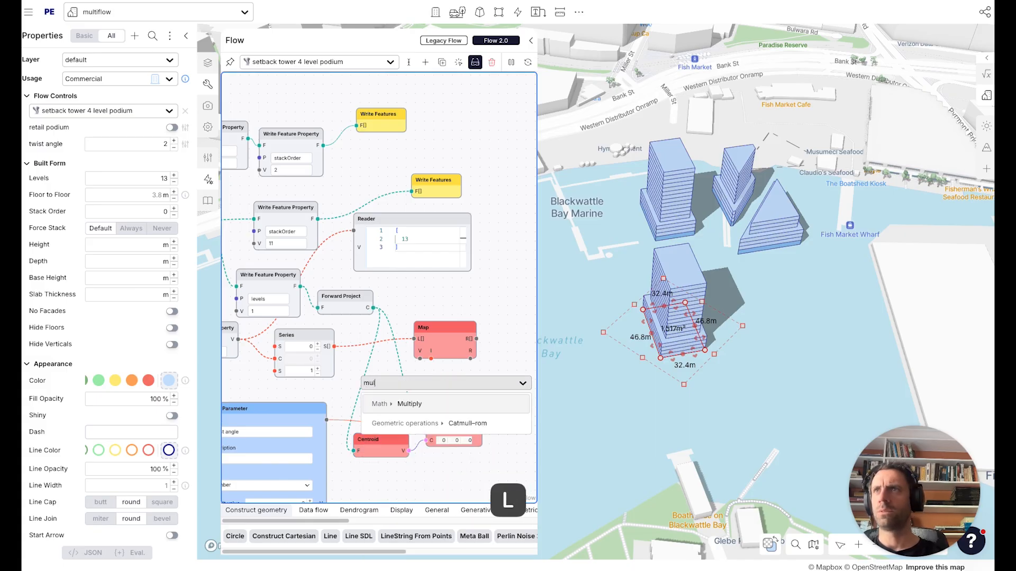
left_click(431, 404)
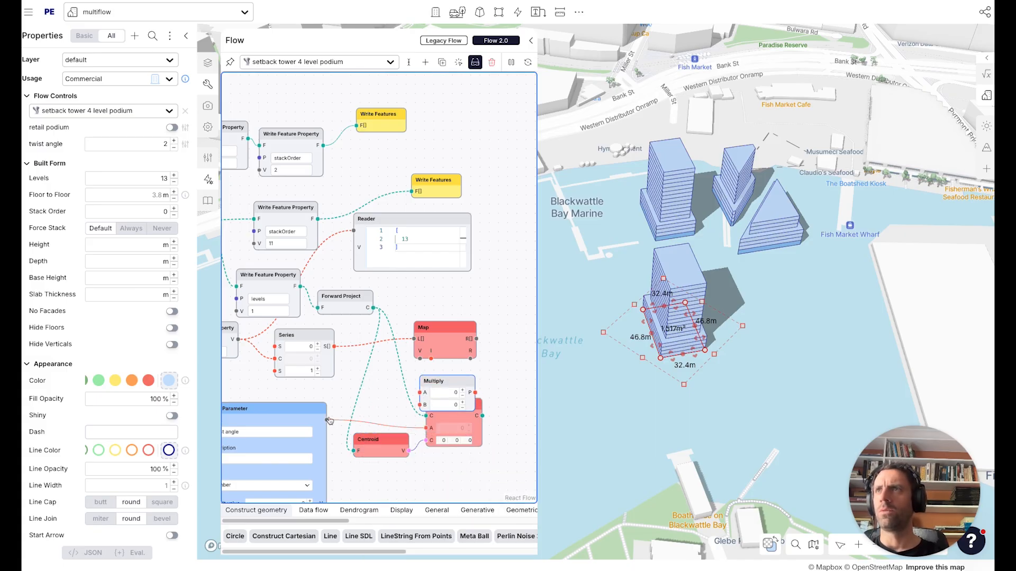
left_click(403, 410)
left_click_drag(420, 405, 327, 420)
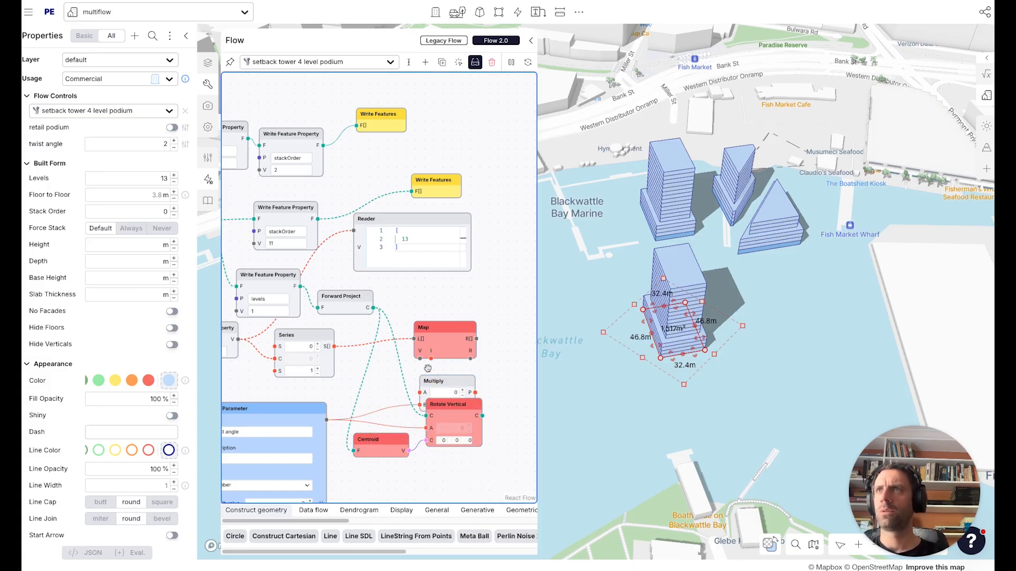
left_click_drag(431, 359, 455, 432)
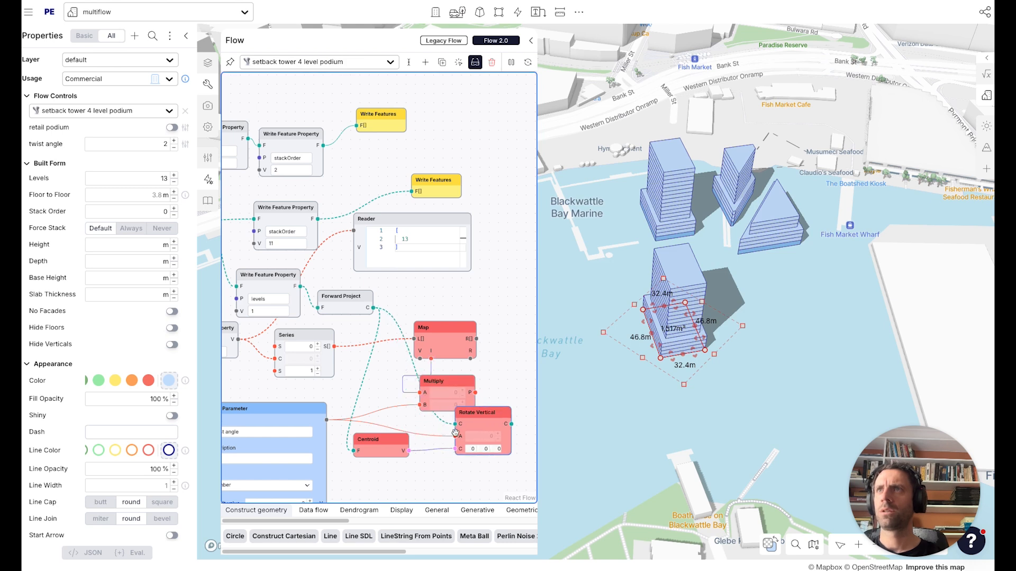
left_click_drag(475, 393, 455, 437)
left_click_drag(445, 382, 412, 409)
Wire the Rotate Vertical output into the stackOrder Write Feature Property node.
left_click_drag(491, 411, 641, 401)
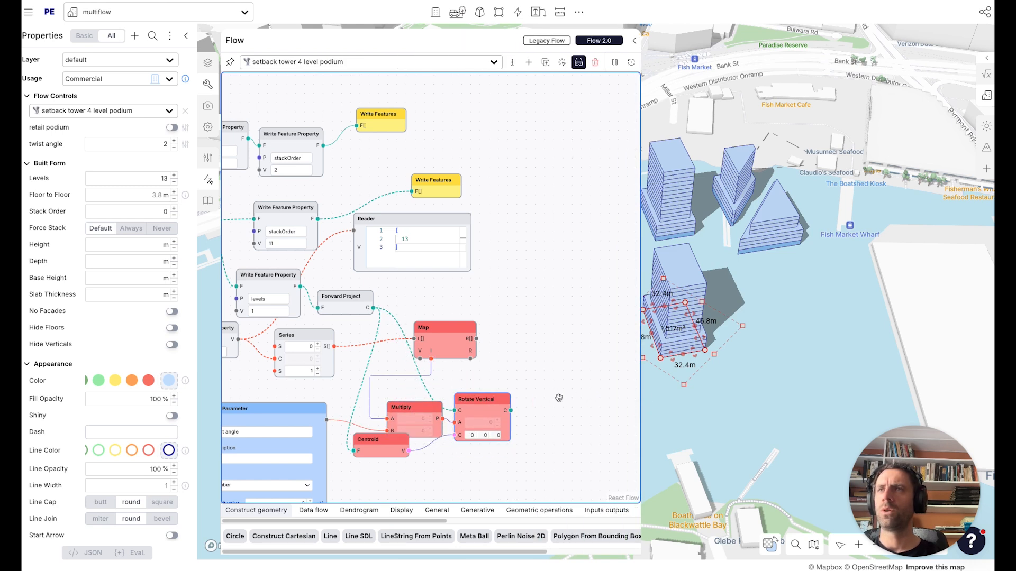
left_click_drag(287, 208, 431, 359)
left_click_drag(547, 387, 574, 363)
left_click_drag(485, 407, 493, 453)
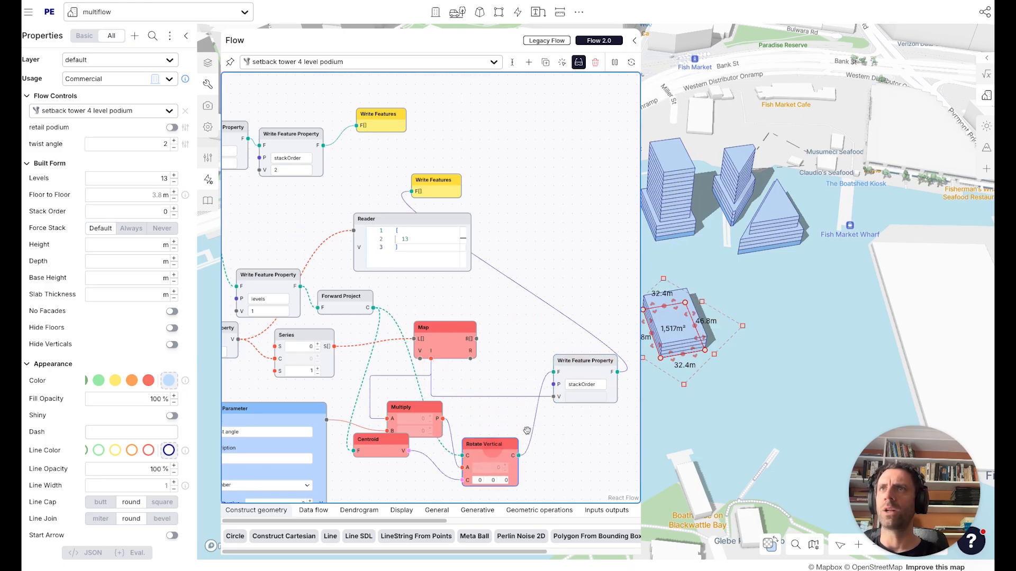
Add a Sum node to the flow.
double_click(547, 432)
type("add")
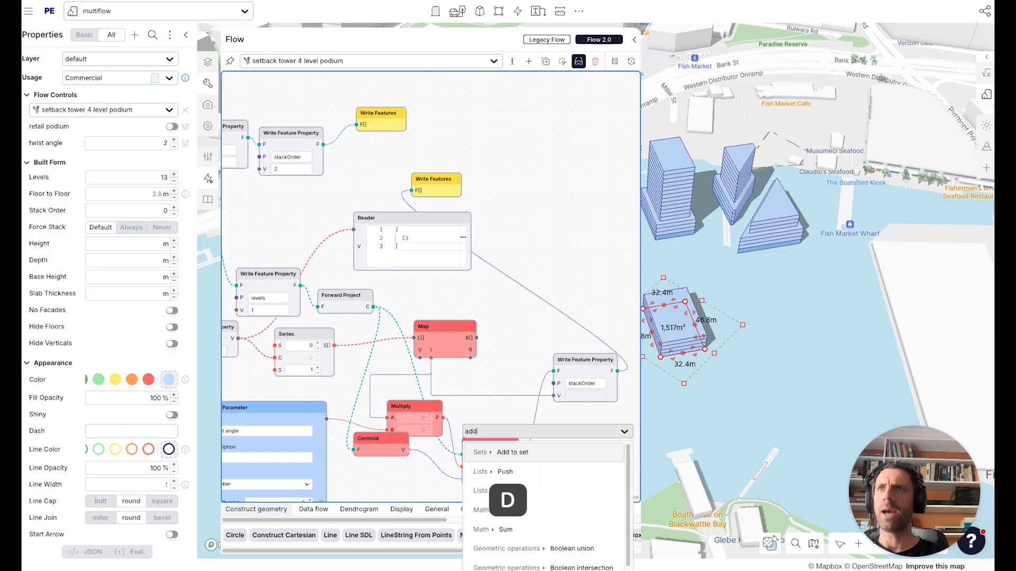
left_click(506, 529)
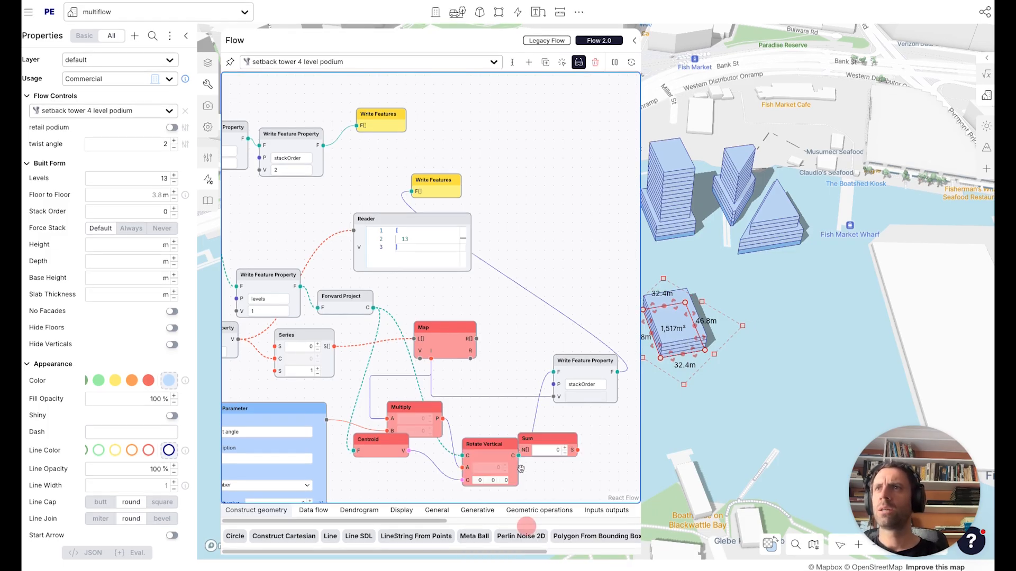
Add an Add node with B set to 10 and wire its result into the stackOrder value.
double_click(517, 375)
type("add")
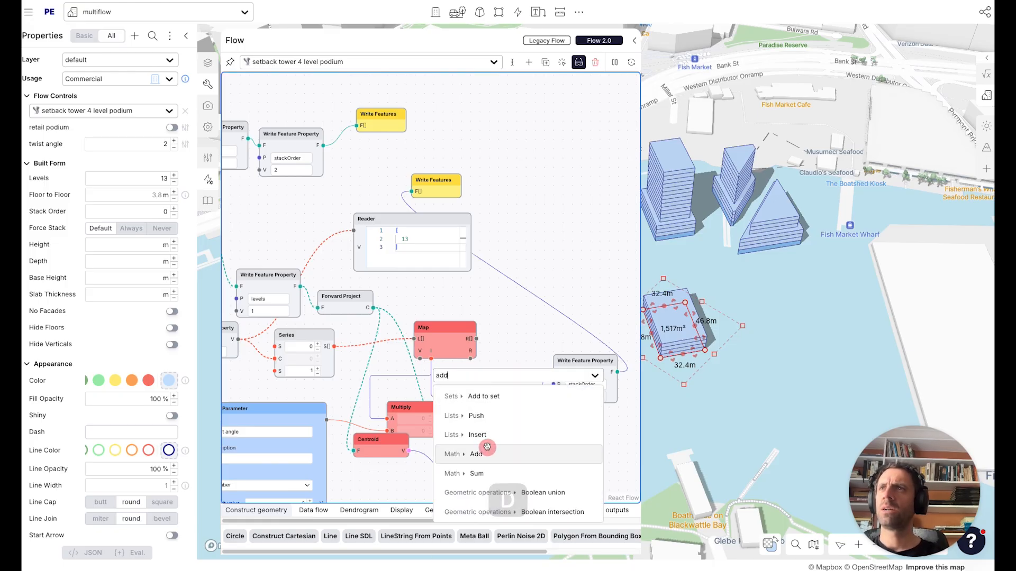
left_click(516, 454)
type("10")
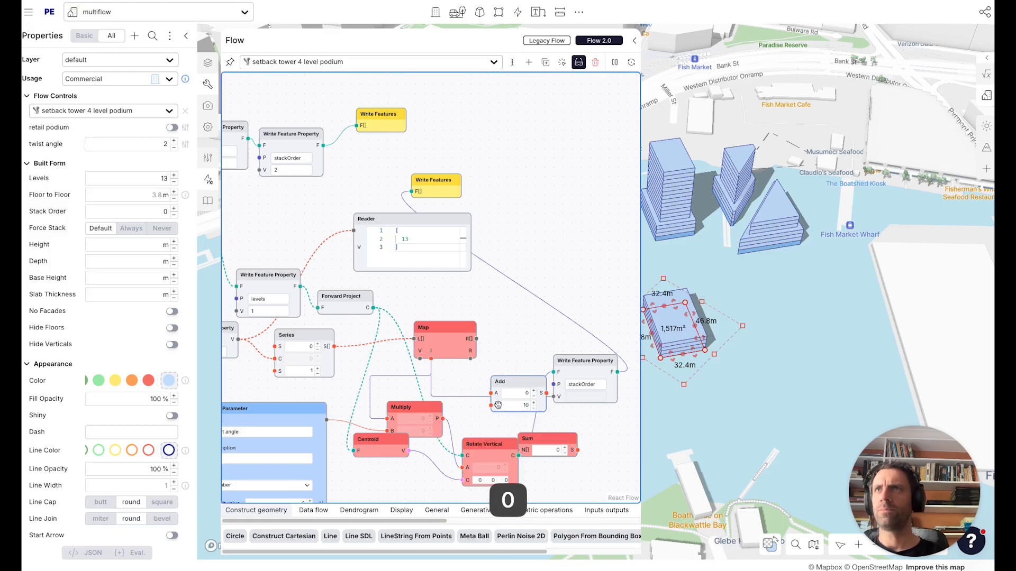
left_click_drag(524, 381, 503, 377)
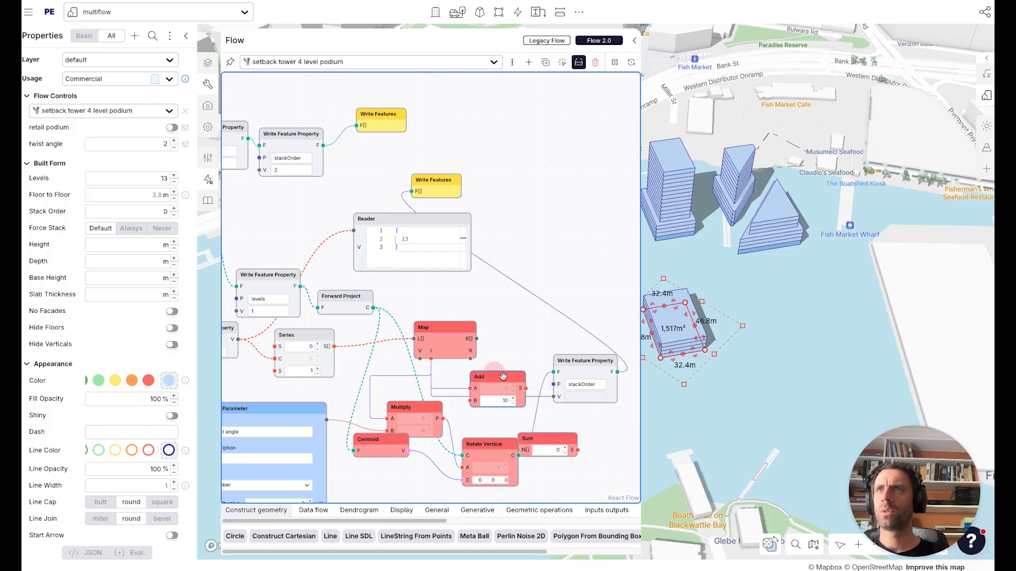
left_click_drag(554, 396, 531, 397)
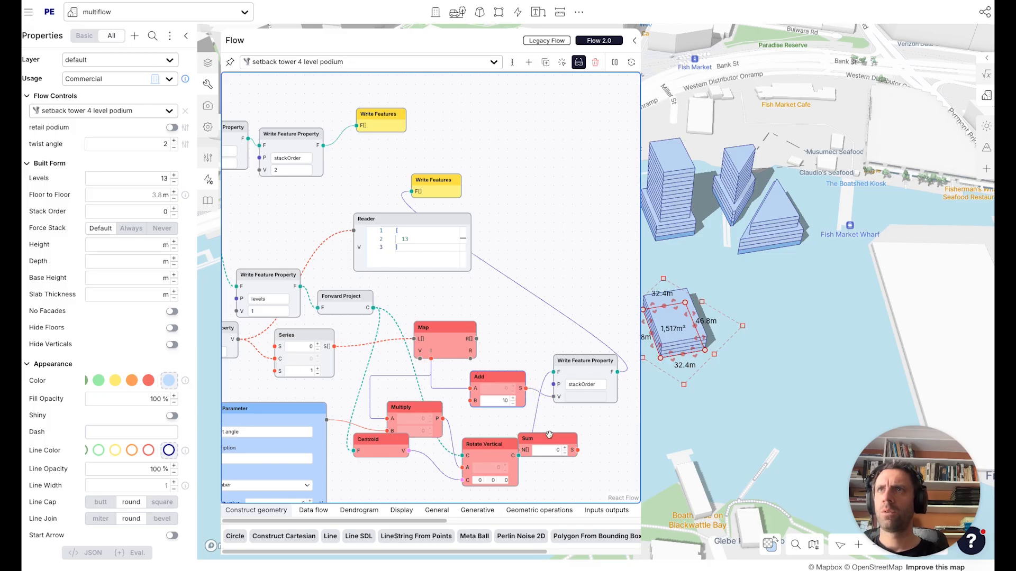
left_click_drag(549, 434, 597, 453)
Return the stackOrder feature into the Map and wire the Map's output into a Write Features node.
left_click_drag(617, 372, 467, 364)
left_click_drag(435, 178, 542, 231)
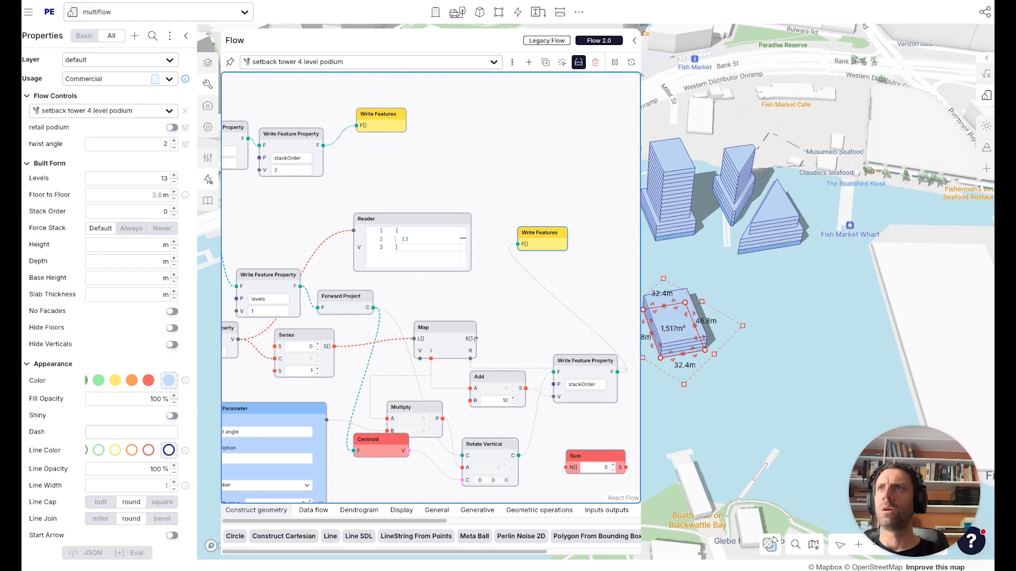
left_click_drag(476, 338, 519, 244)
left_click_drag(528, 327, 561, 284)
left_click_drag(410, 393, 407, 410)
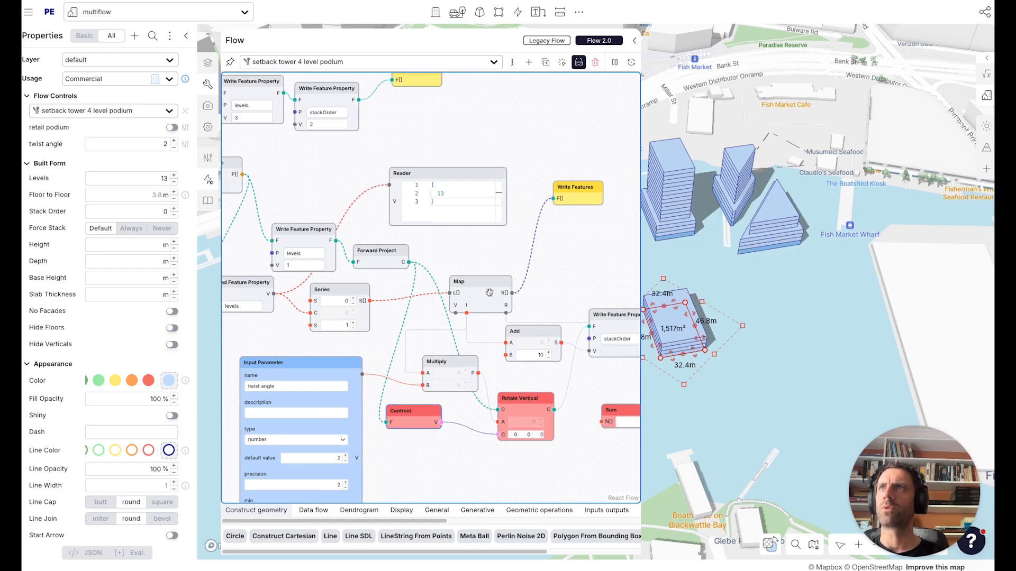
Attach the Reader node to the Centroid output to inspect it.
left_click_drag(388, 185, 438, 422)
left_click_drag(445, 219, 501, 220)
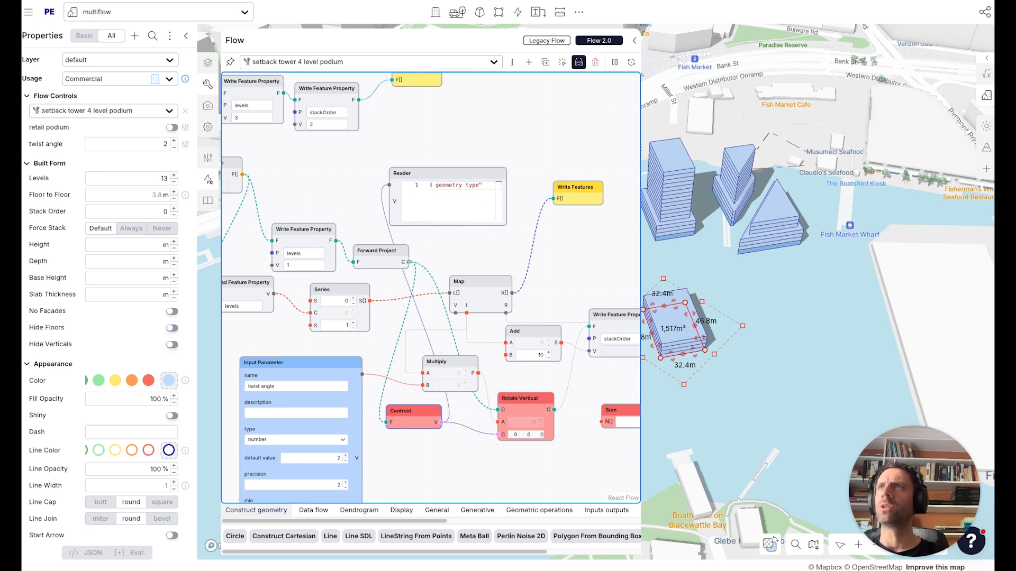
Wire the Forward Project output into the Reader node to inspect the projected features.
left_click_drag(385, 421, 402, 188)
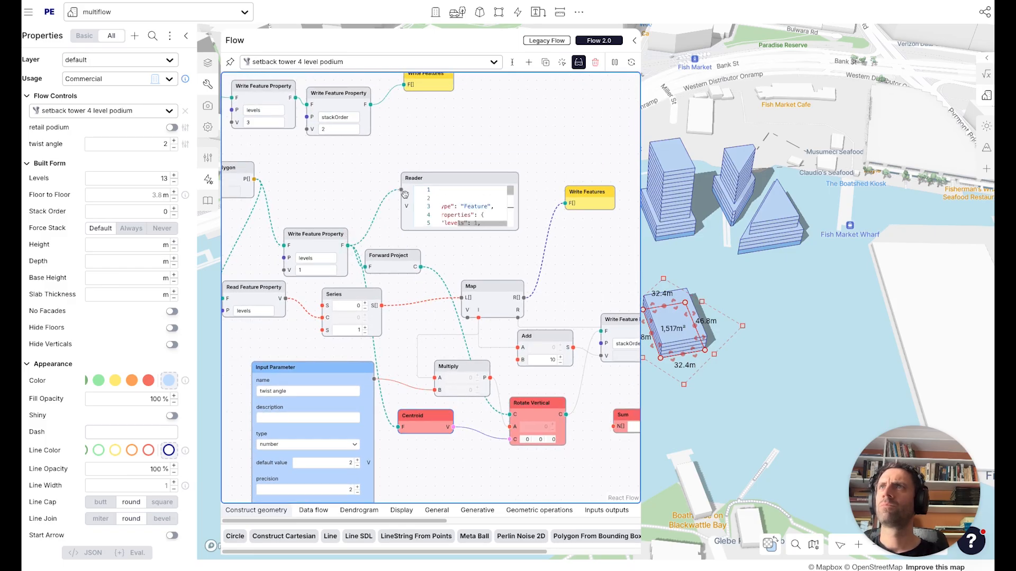
left_click_drag(423, 267, 401, 190)
Add a List Item node to the flow.
left_click(459, 251)
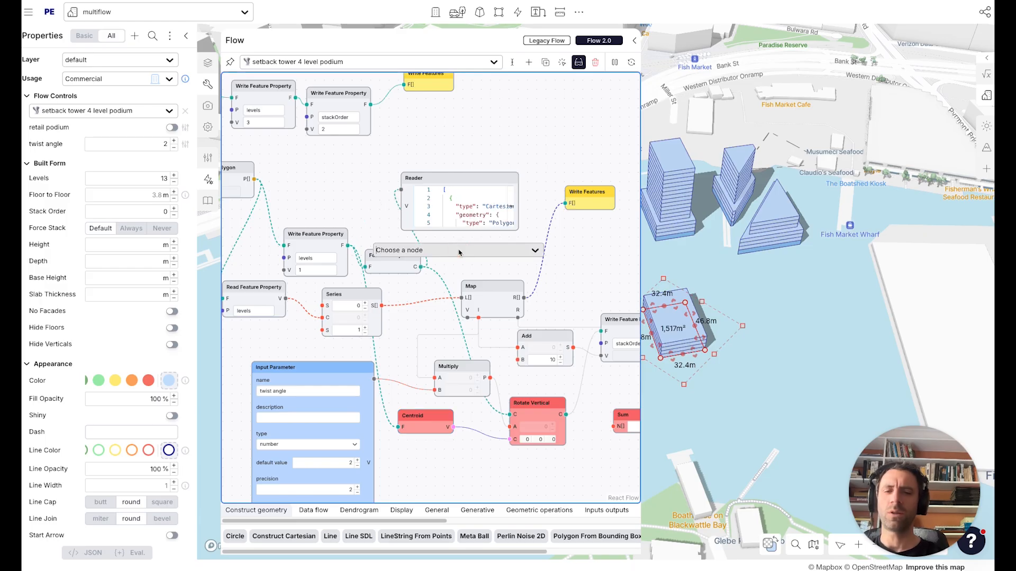
type("m")
left_click(453, 269)
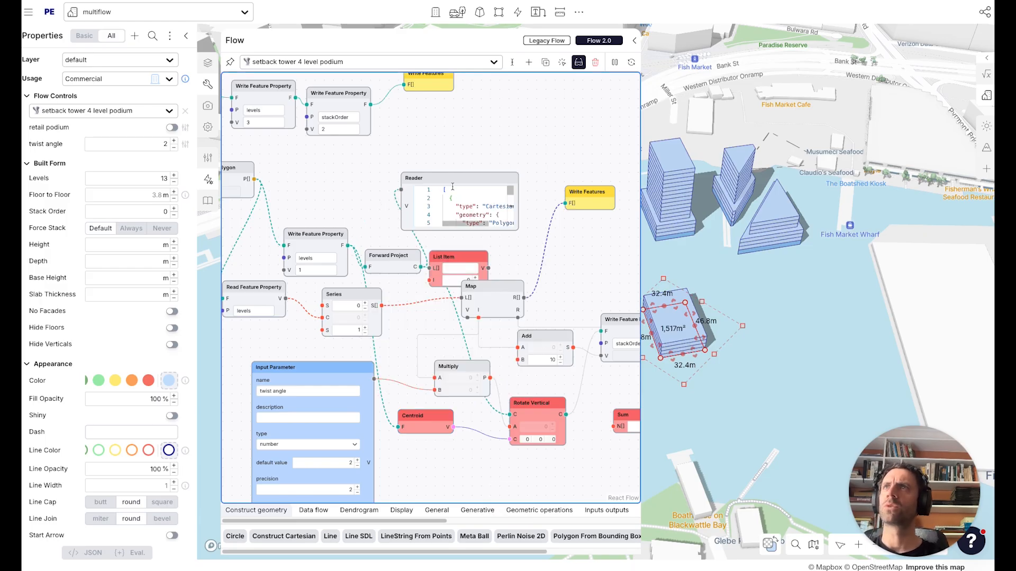
Feed the projected features into the List Item node and wire its item output into Rotate Vertical's C input.
left_click_drag(445, 273, 399, 427)
left_click_drag(425, 423, 444, 438)
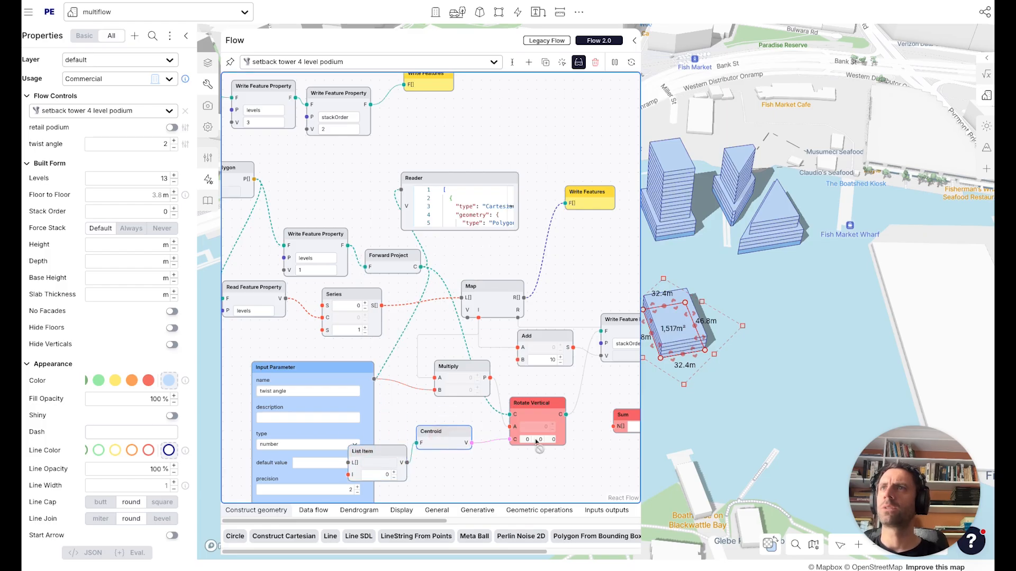
left_click_drag(549, 465, 510, 462)
left_click_drag(526, 412, 362, 187)
left_click_drag(420, 176, 473, 183)
left_click_drag(346, 452, 241, 463)
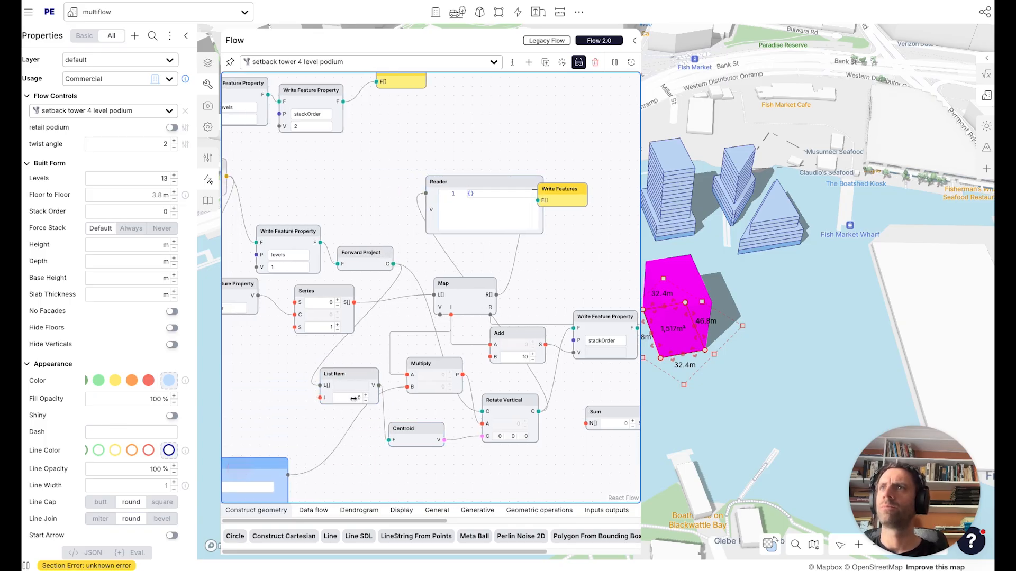
left_click_drag(378, 385, 483, 412)
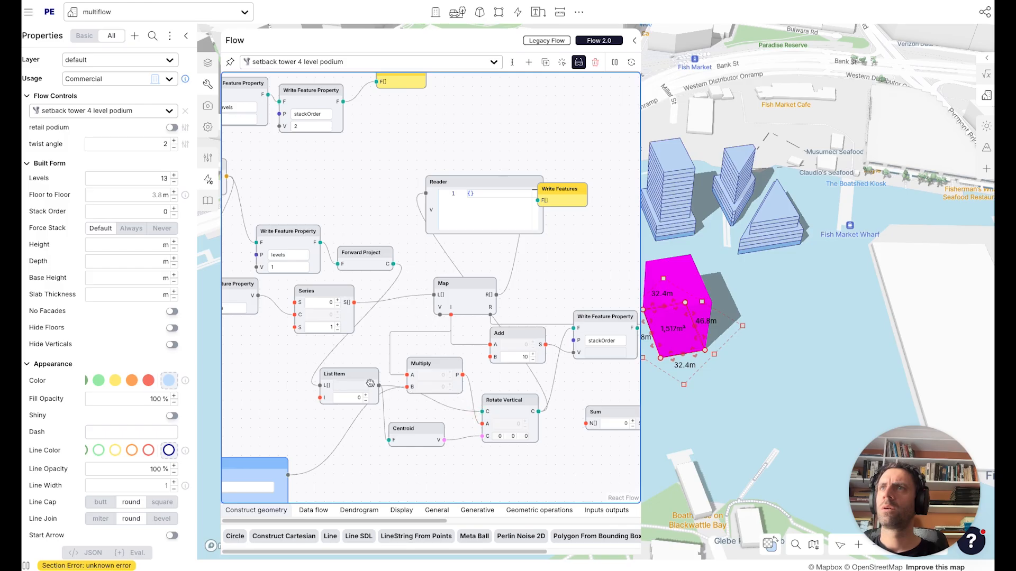
left_click_drag(371, 383, 363, 398)
Delete the Reader node from the flow.
left_click_drag(554, 199, 579, 186)
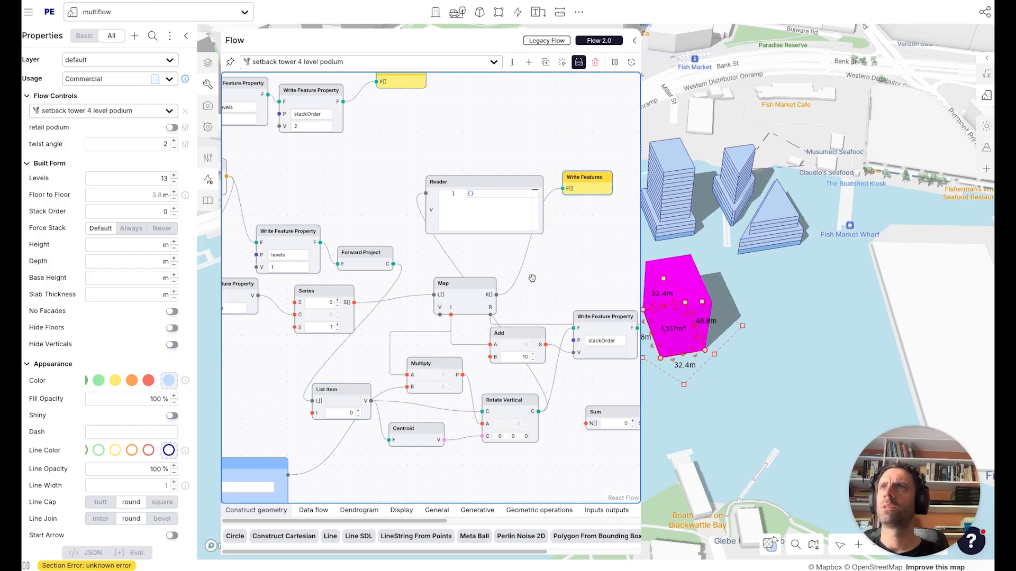
left_click(509, 181)
key("BackSpace")
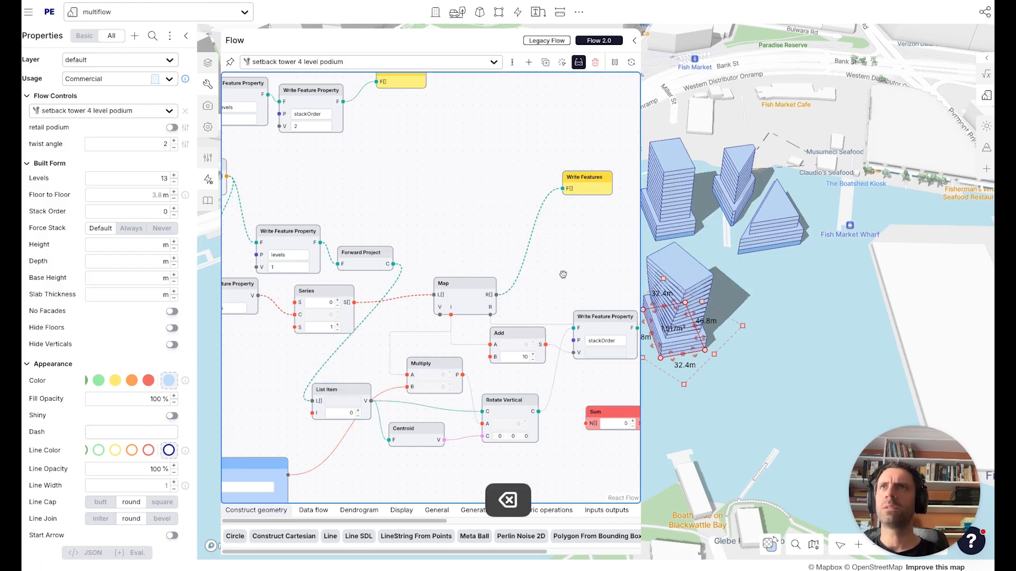
left_click_drag(578, 288, 546, 287)
Step the twist angle up and back down to preview how the tower twists.
left_click(740, 410)
right_click_drag(740, 411, 703, 531)
right_click_drag(704, 461, 737, 360)
left_click(737, 356)
left_click(723, 411)
left_click_drag(723, 410, 714, 402)
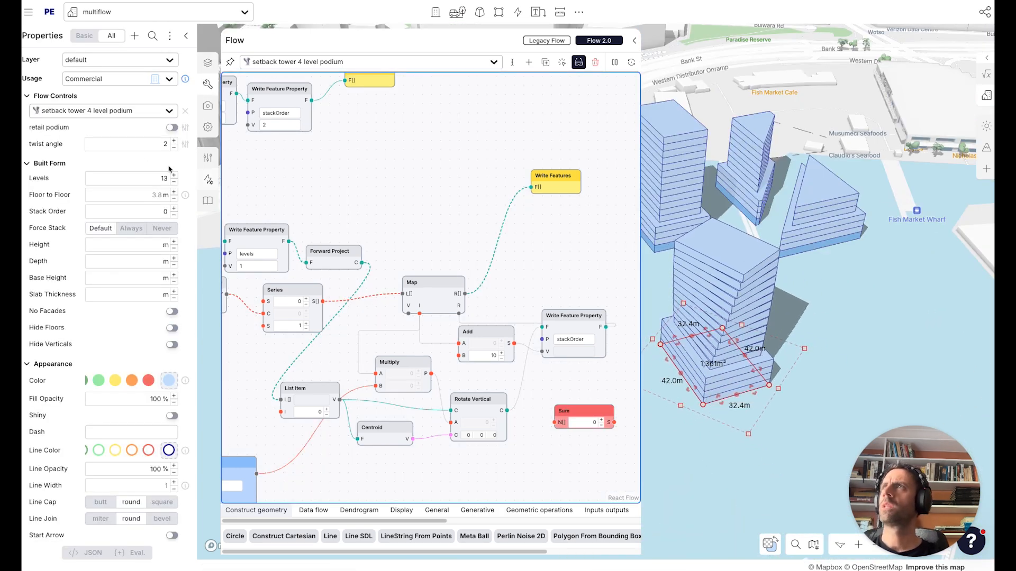
left_click(173, 141)
left_click(174, 141)
left_click(173, 141)
left_click(174, 141)
left_click(174, 149)
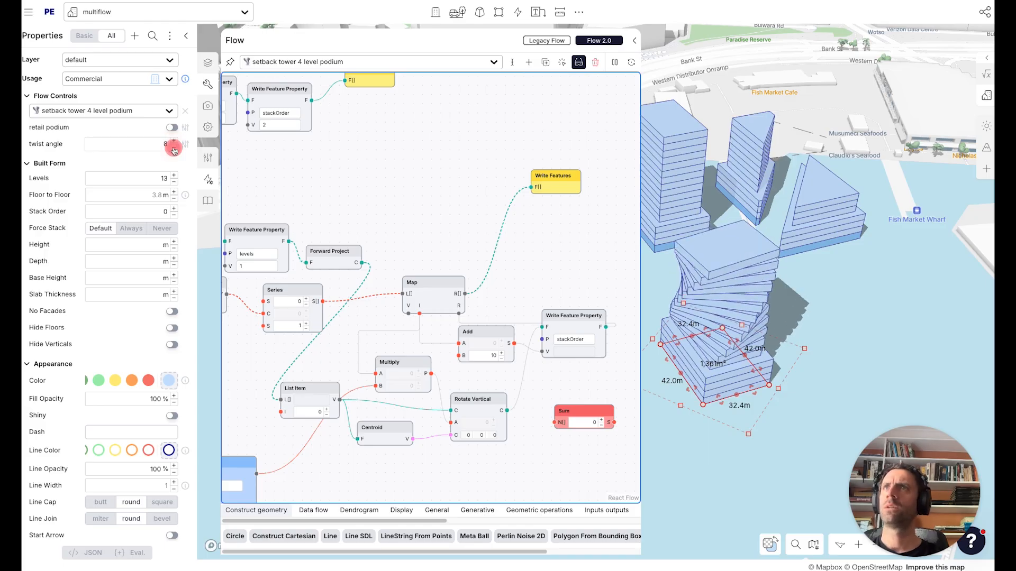
left_click(173, 149)
Tidy the node layout and delete the unused Sum node.
mouse_move(727, 408)
right_mouse_down()
mouse_move(702, 432)
mouse_move(689, 419)
mouse_move(787, 422)
right_mouse_up()
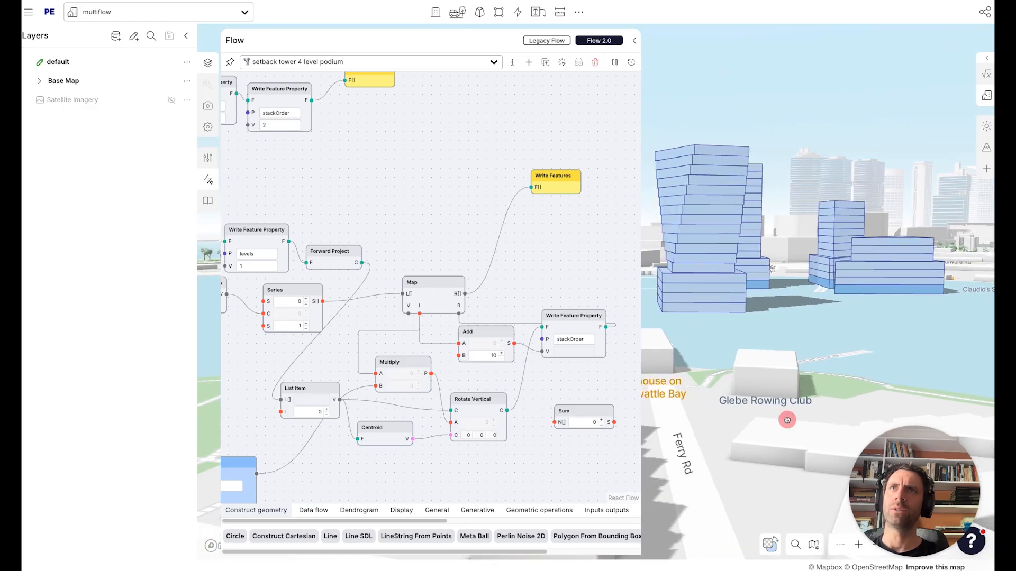
left_click_drag(616, 400, 559, 406)
left_click_drag(387, 286, 393, 260)
left_click_drag(524, 330, 522, 361)
left_click(524, 418)
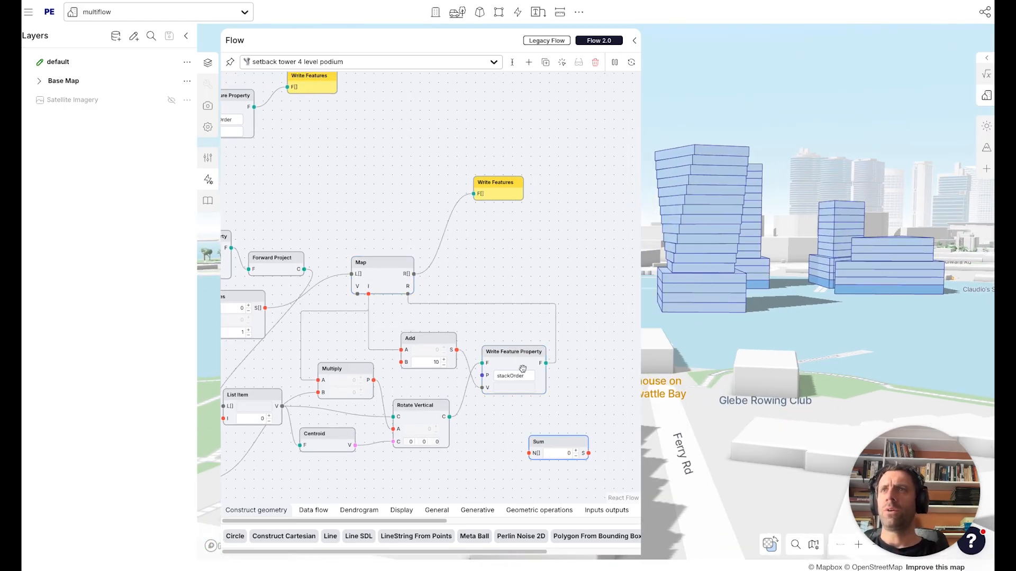
key("BackSpace")
left_click_drag(508, 419, 551, 411)
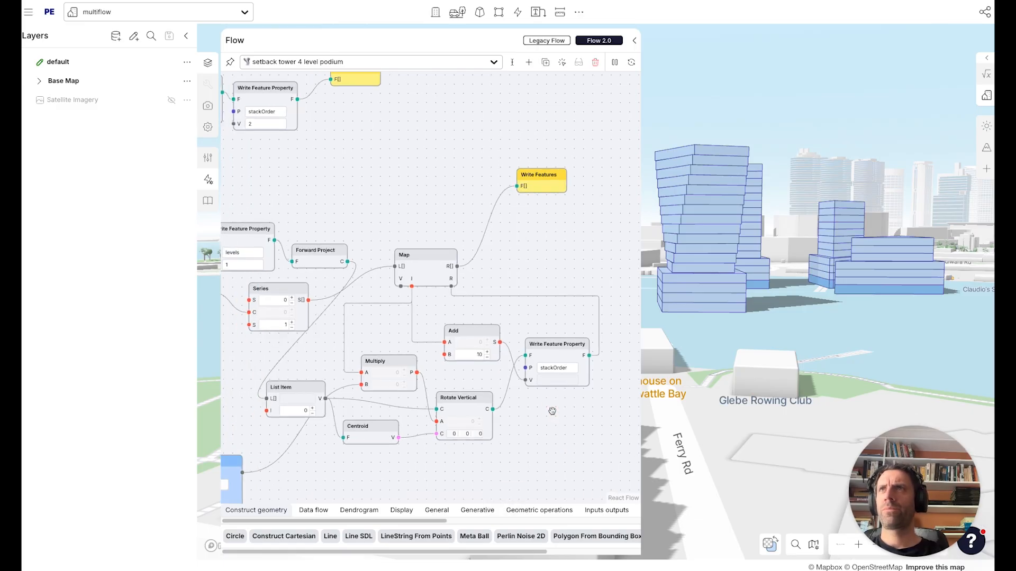
Select the twisted tower and toggle its retail podium option on and off.
left_click(718, 290)
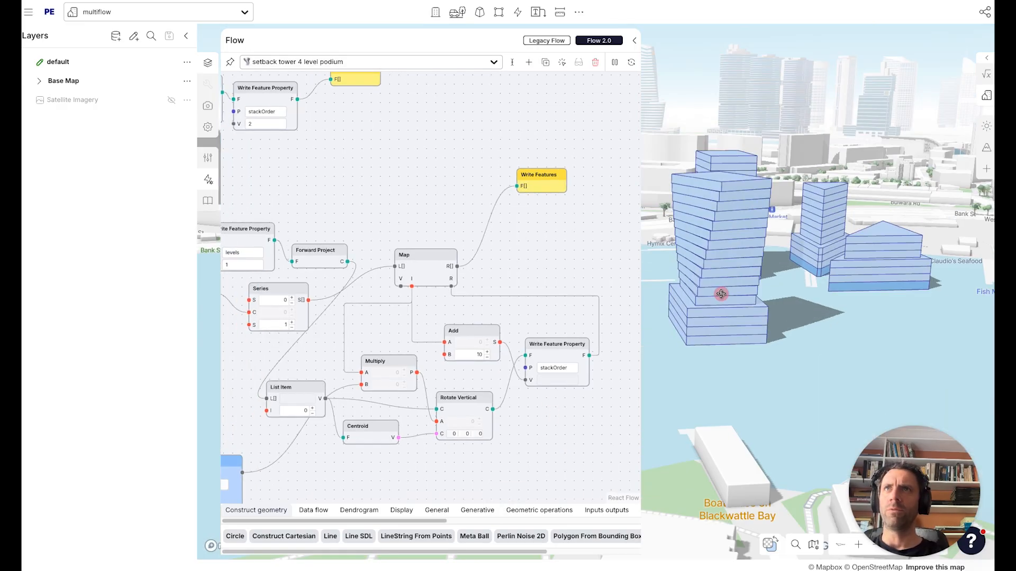
key("q")
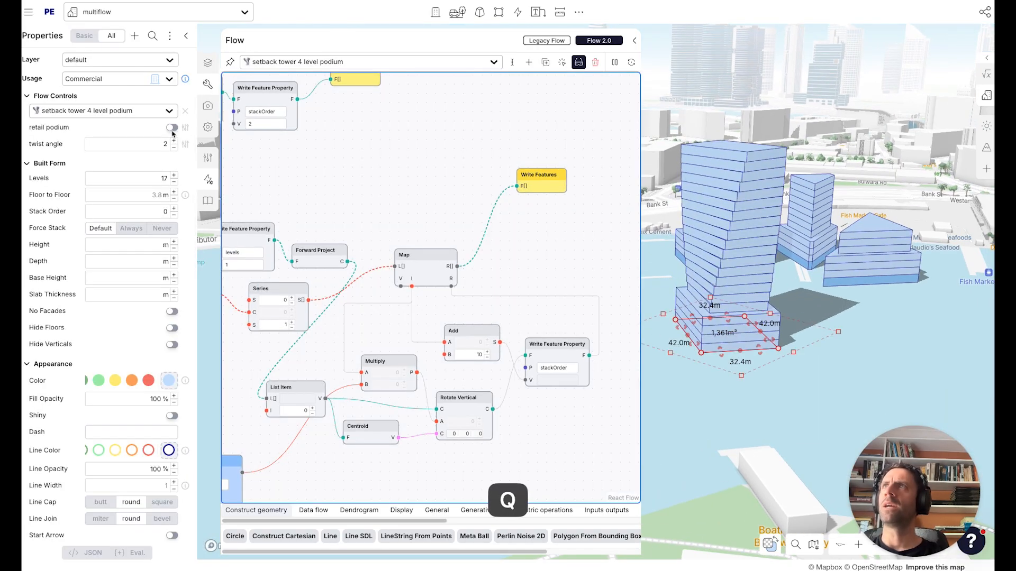
left_click(173, 128)
left_click(173, 129)
left_click(173, 128)
left_click(173, 129)
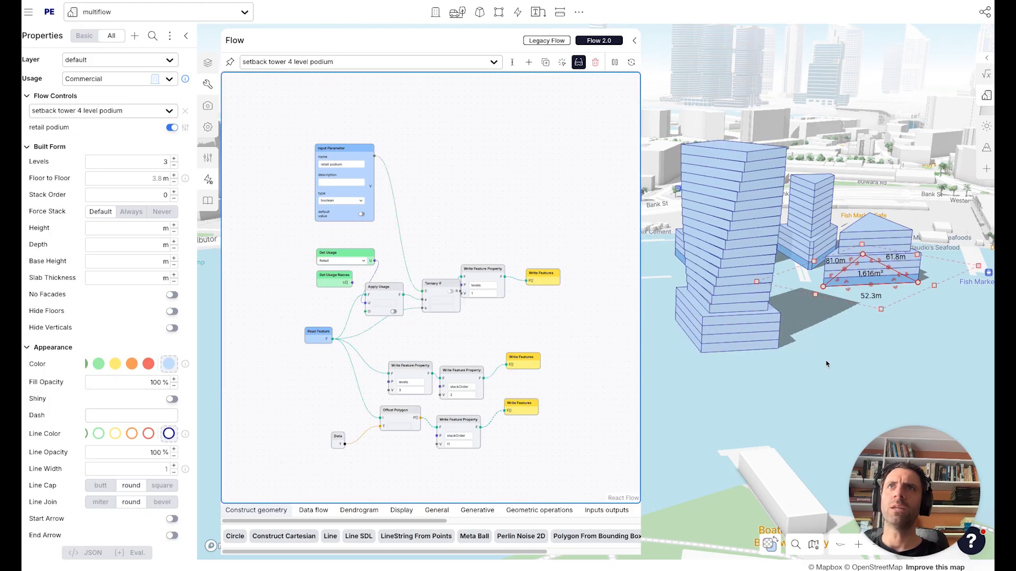
Apply the setback tower 4 level podium flow with the twist control to the second site's footprint.
key("r")
left_click(815, 325)
key("Escape")
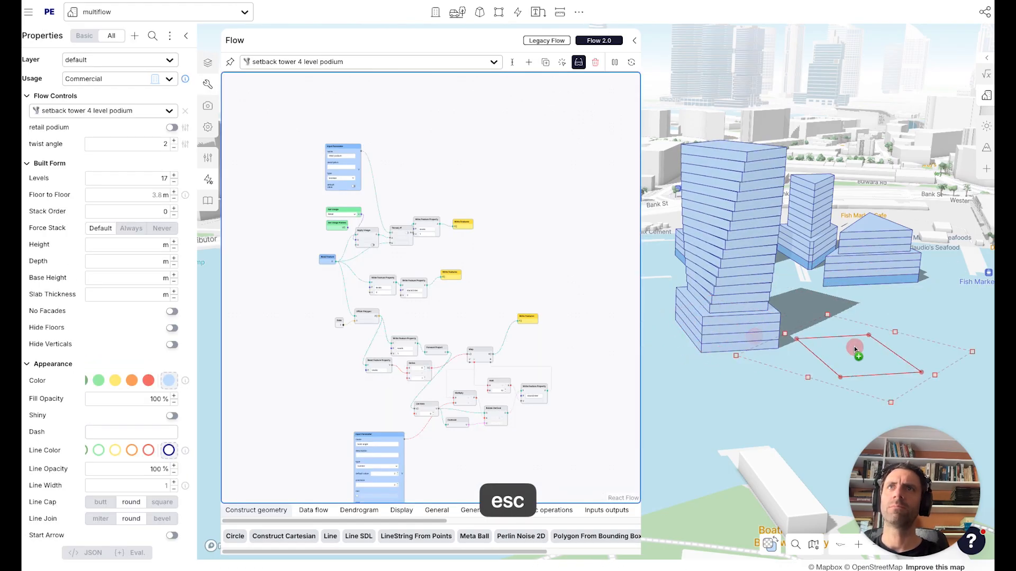
left_click(101, 110)
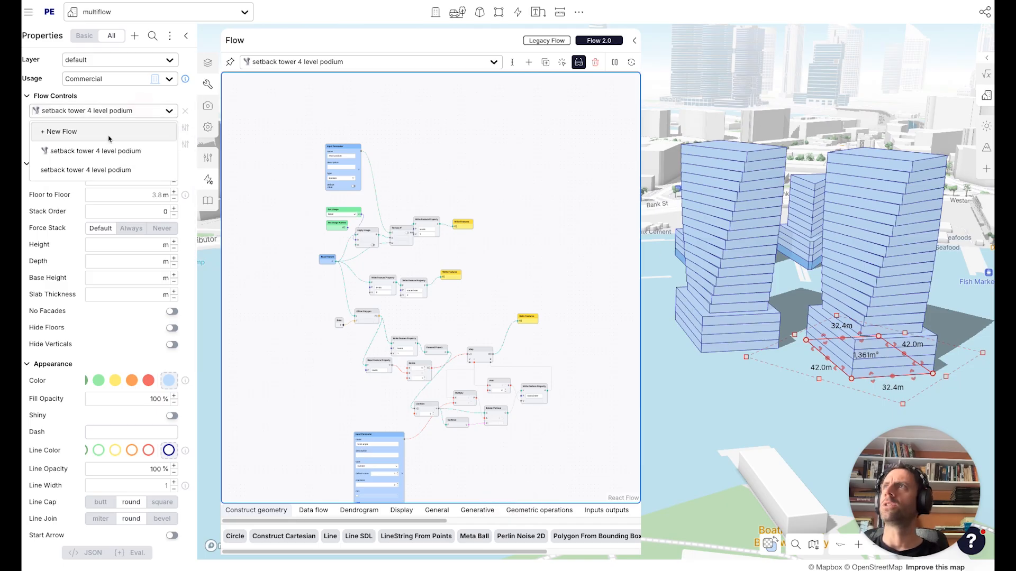
left_click(105, 167)
left_click(106, 109)
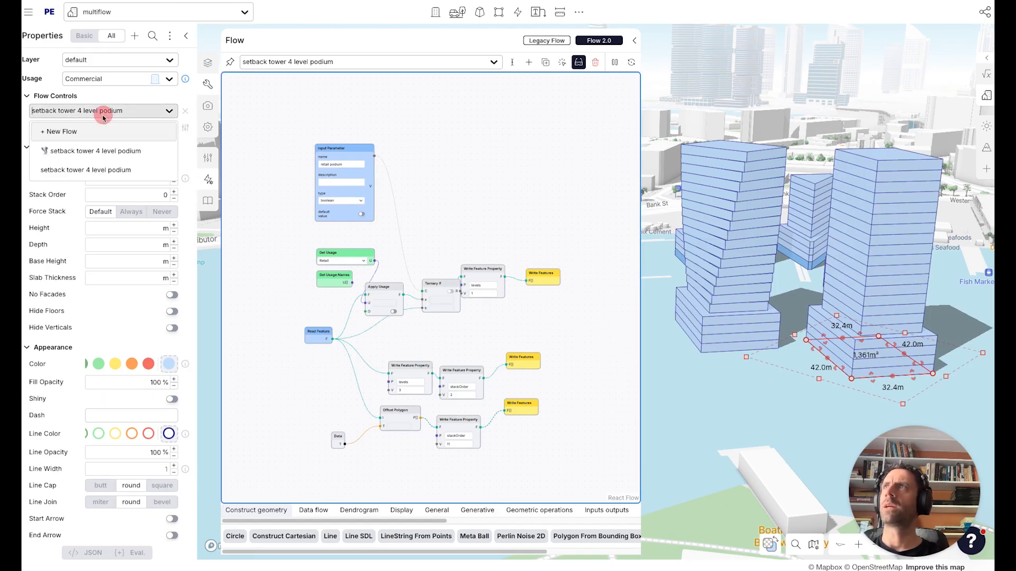
left_click(103, 151)
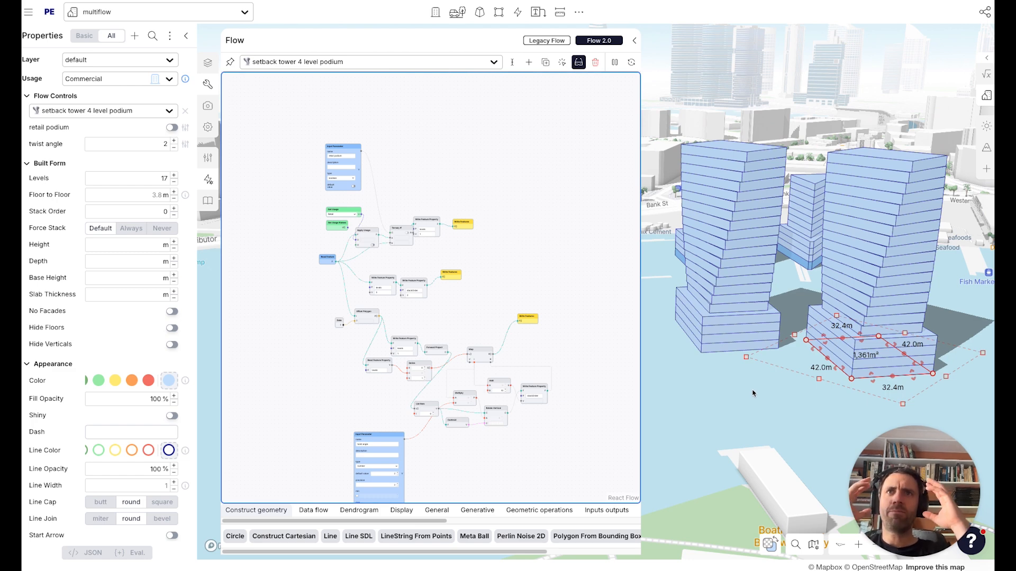
left_click(330, 63)
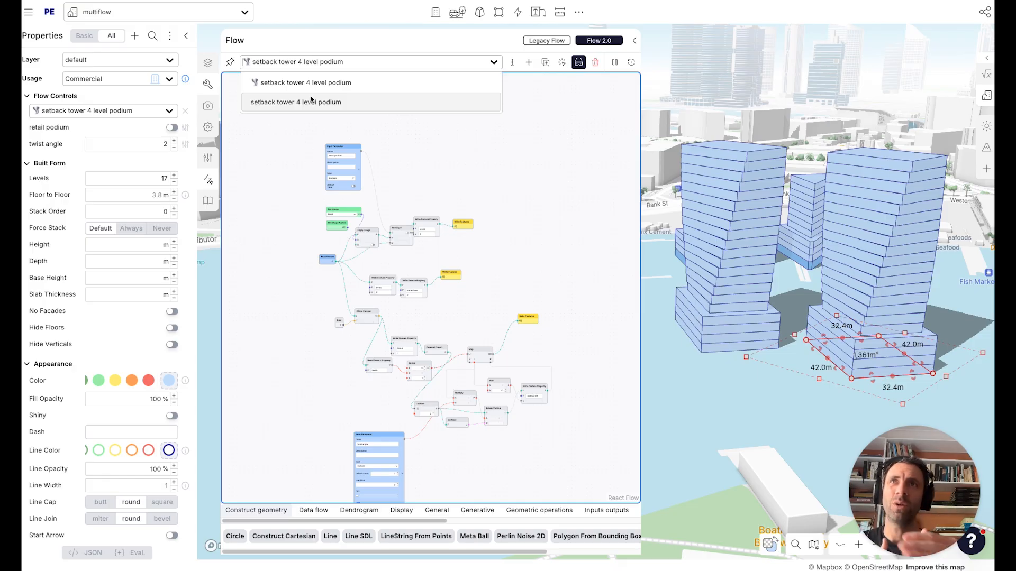
scroll(674, 239, "up", 5)
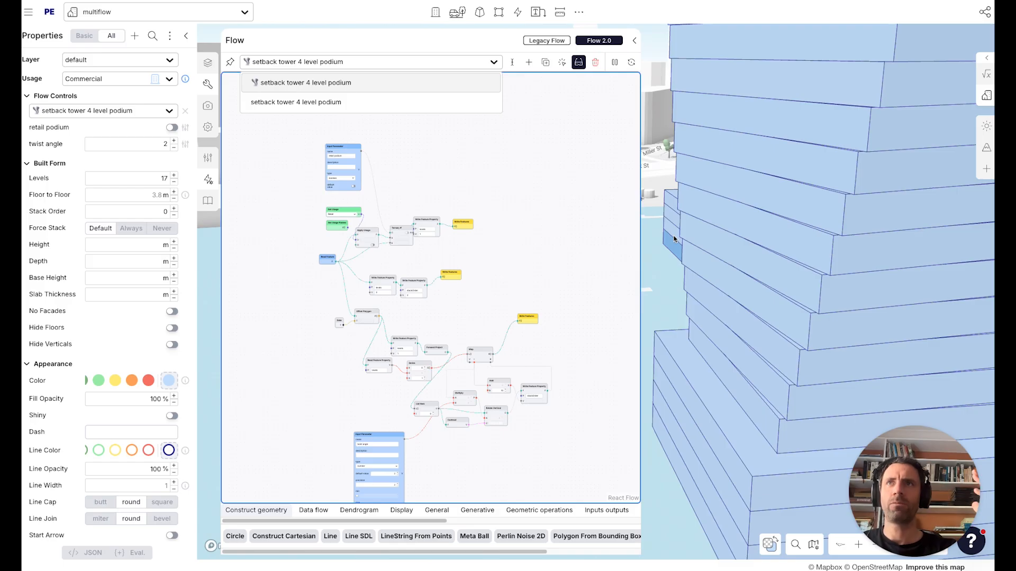
left_click(451, 236)
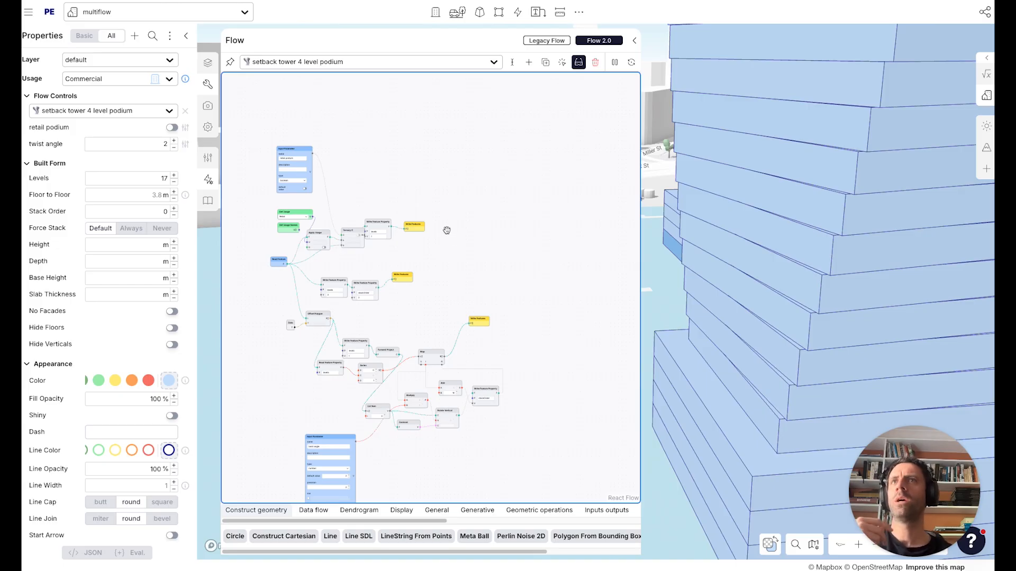
scroll(447, 230, "down", 3)
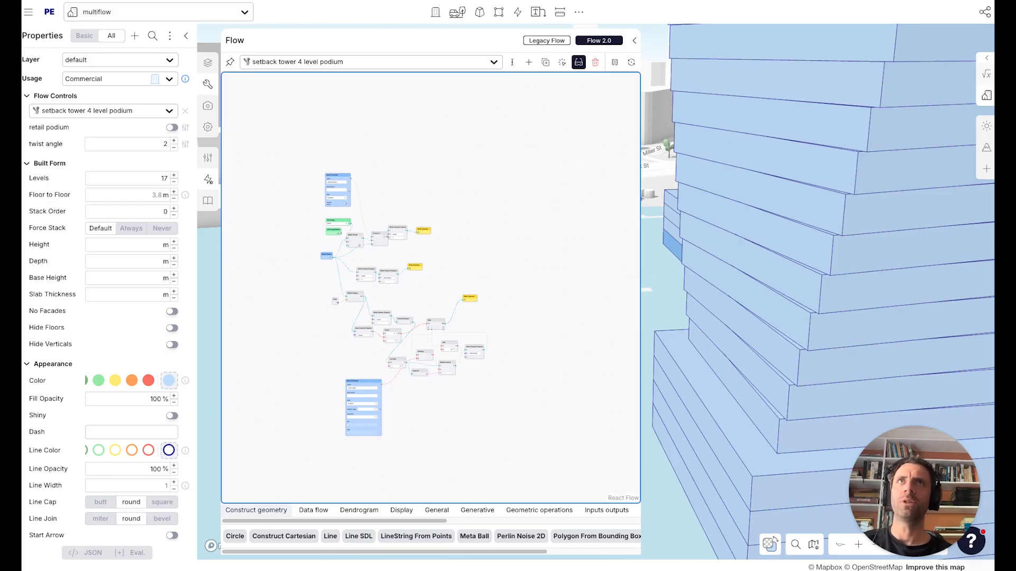
Open the Urban Metrics analytics panel.
left_click(987, 74)
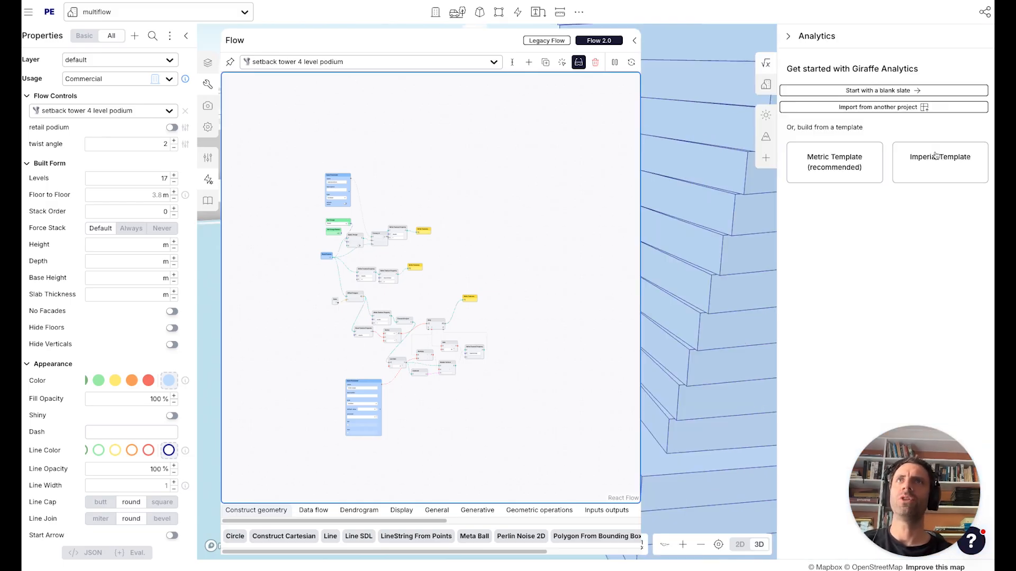
left_click(765, 85)
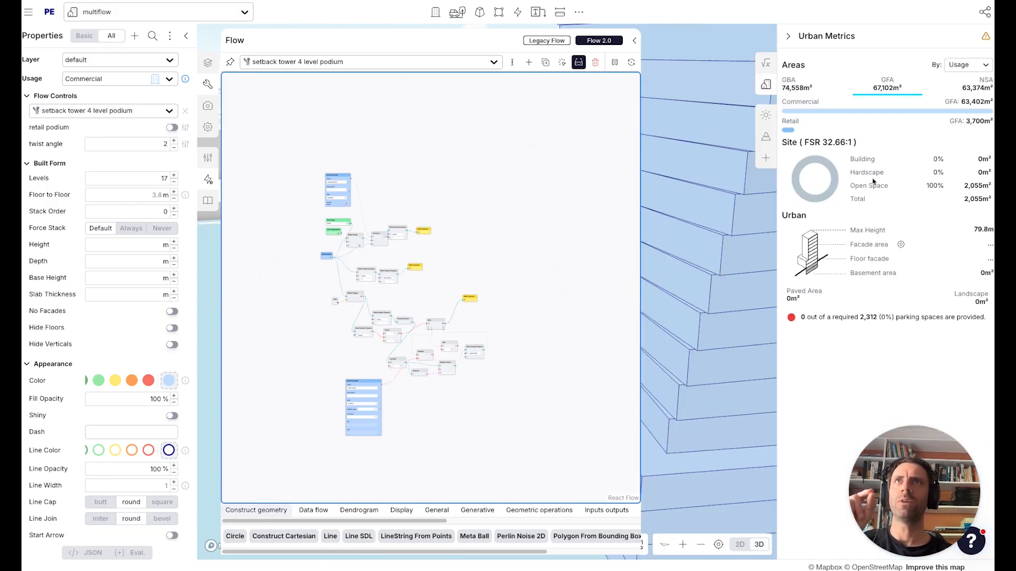
Close the Flow editor and turn on the tower's retail podium option.
left_click(635, 41)
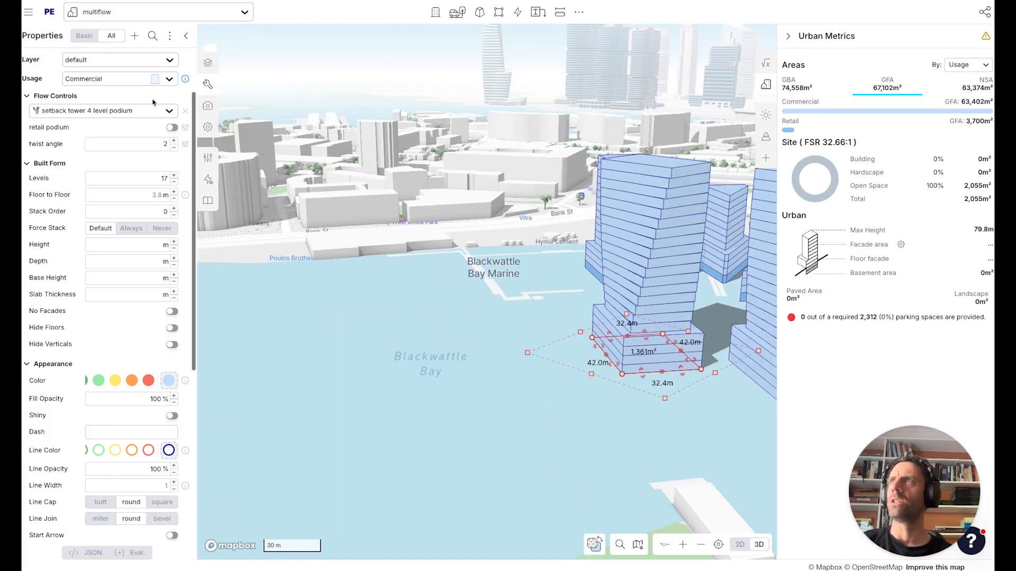
left_click(172, 127)
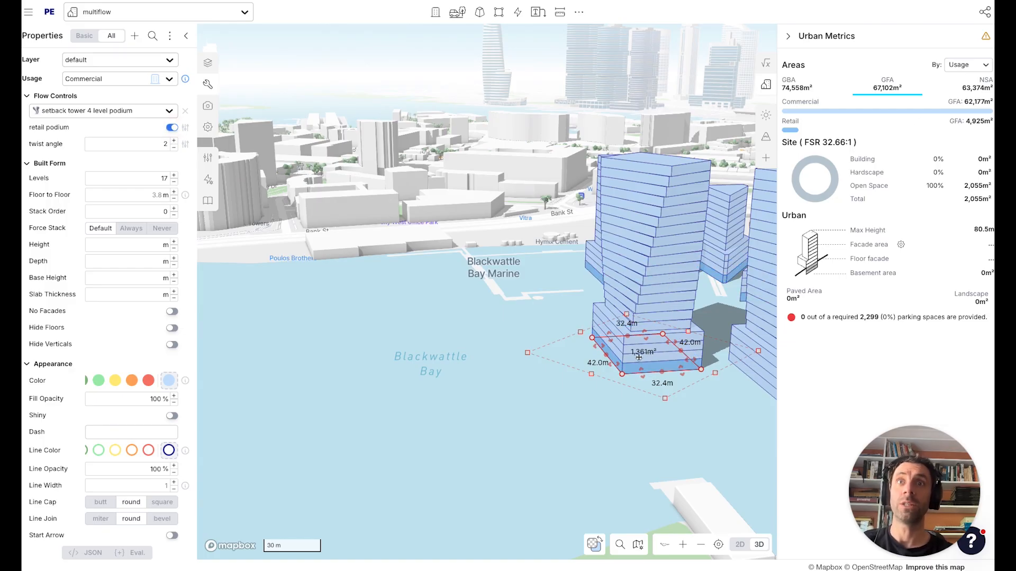
right_click_drag(579, 395, 585, 403)
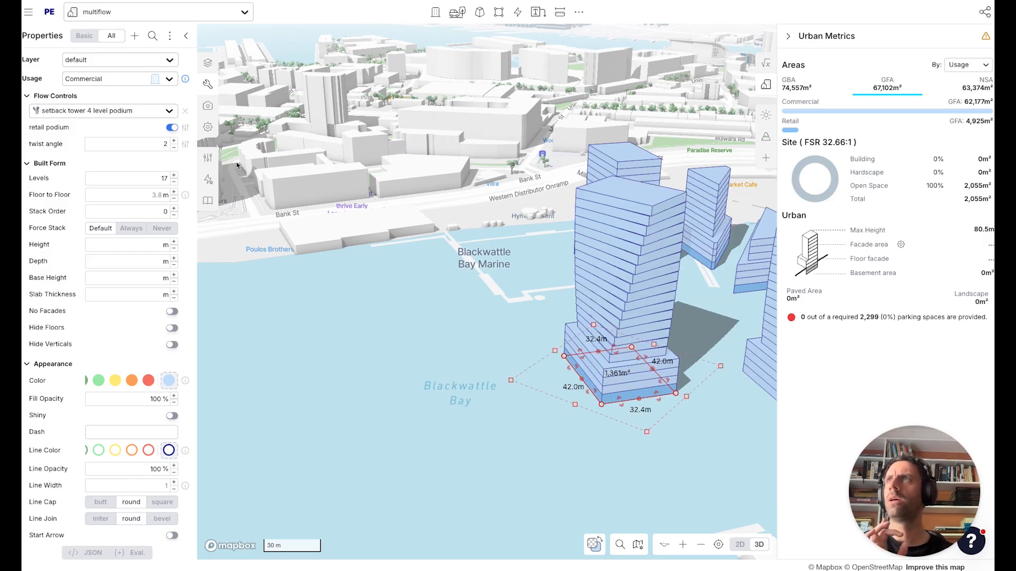
Open the usages editor and review the Retail usage settings.
left_click(208, 180)
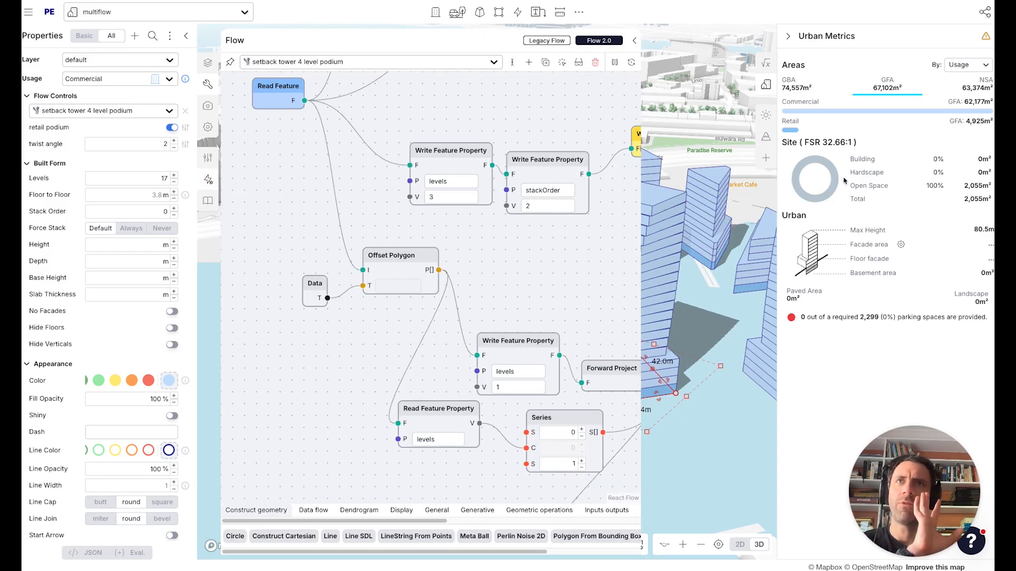
left_click(208, 157)
left_click(264, 62)
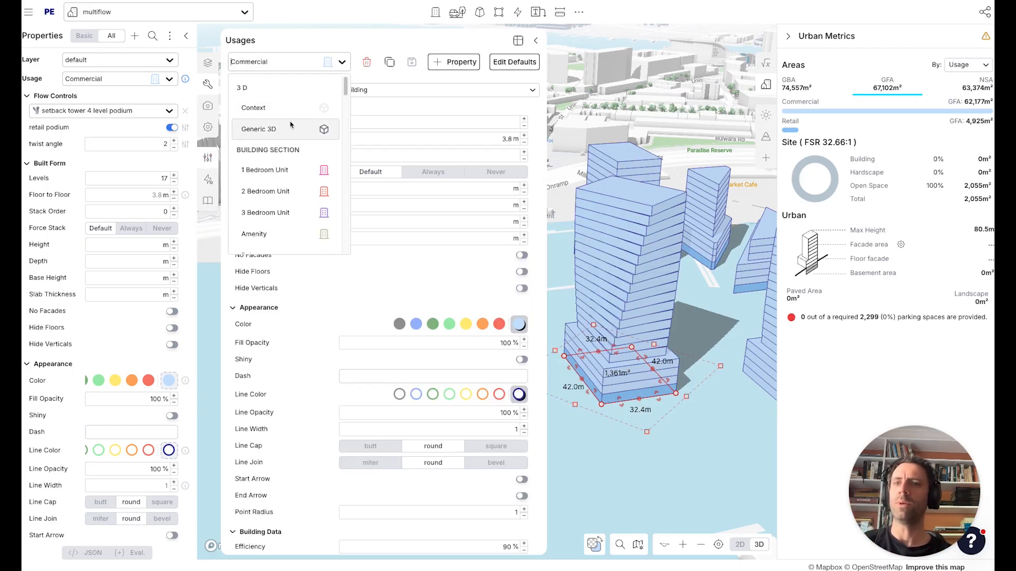
scroll(281, 143, "down", 3)
left_click(273, 170)
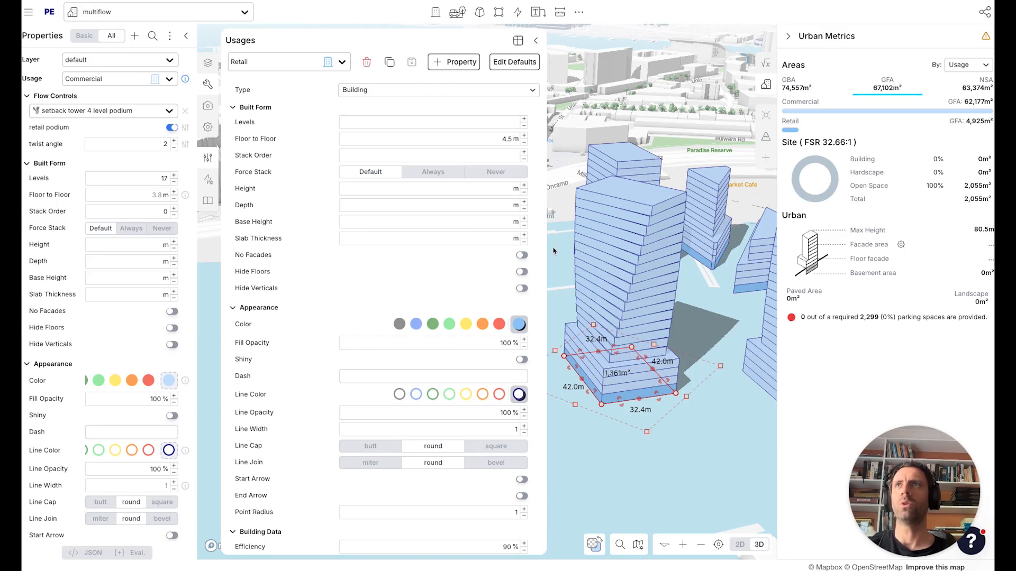
left_click(535, 40)
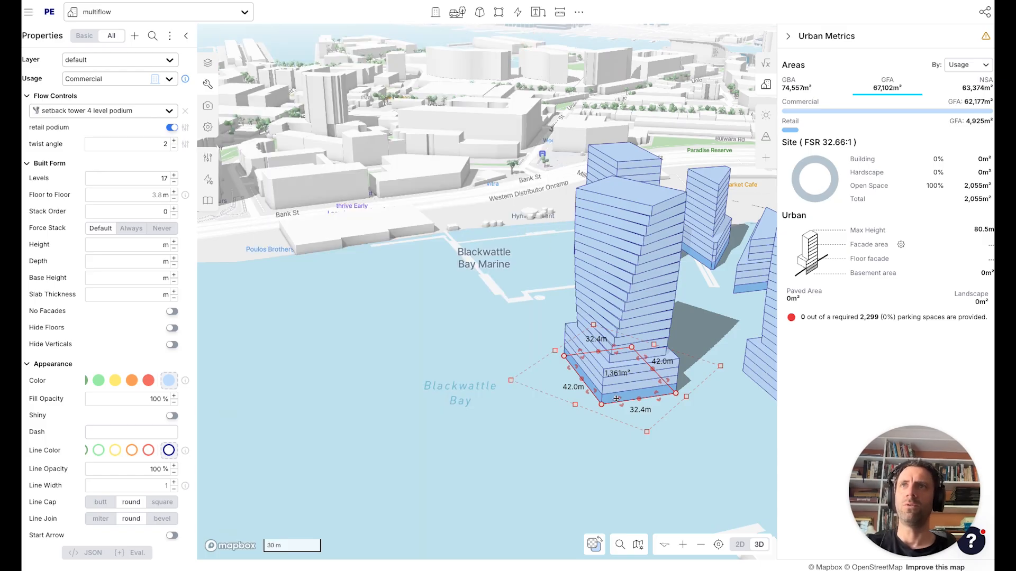
Stretch the podium footprint's edge outward so its long side is about 68.5 m.
left_click_drag(616, 399, 553, 402)
right_click_drag(659, 415, 608, 435)
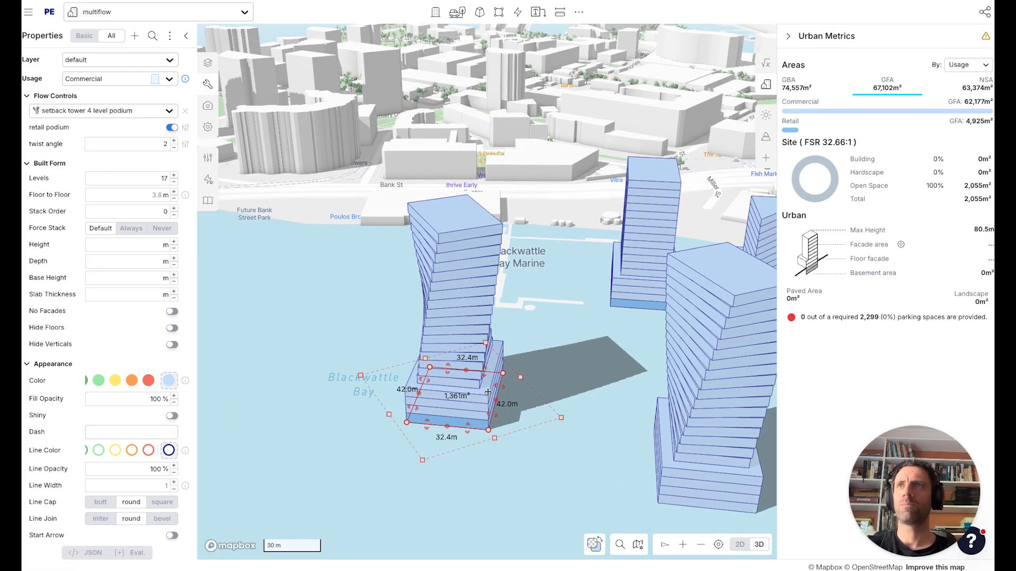
left_click_drag(495, 394, 588, 393)
left_click(587, 408)
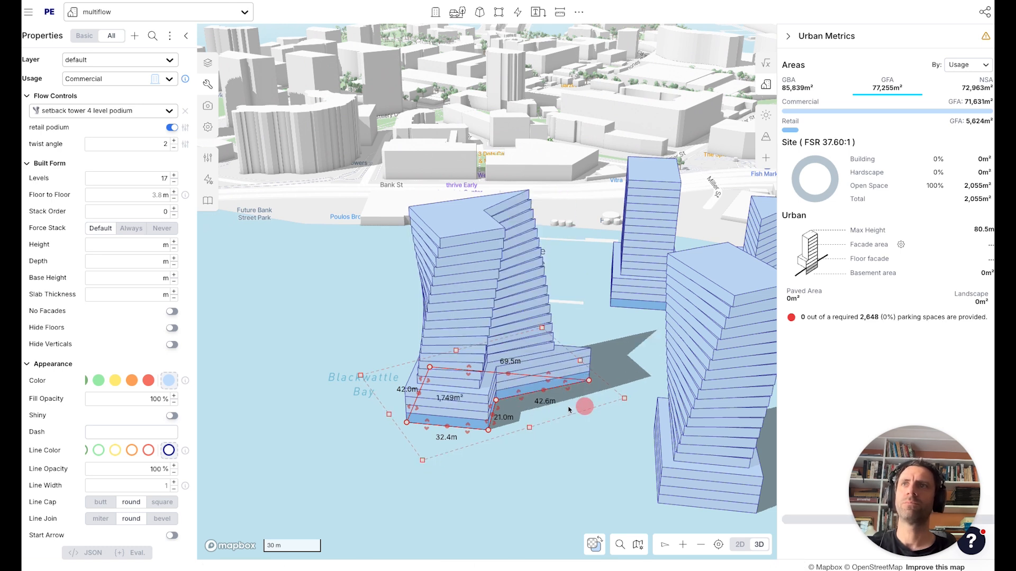
Duplicate the podium tower onto the open water site to the east of the waterfront towers.
left_click(496, 401)
left_click_drag(589, 380, 509, 435)
key("a")
left_click_drag(548, 383, 434, 295)
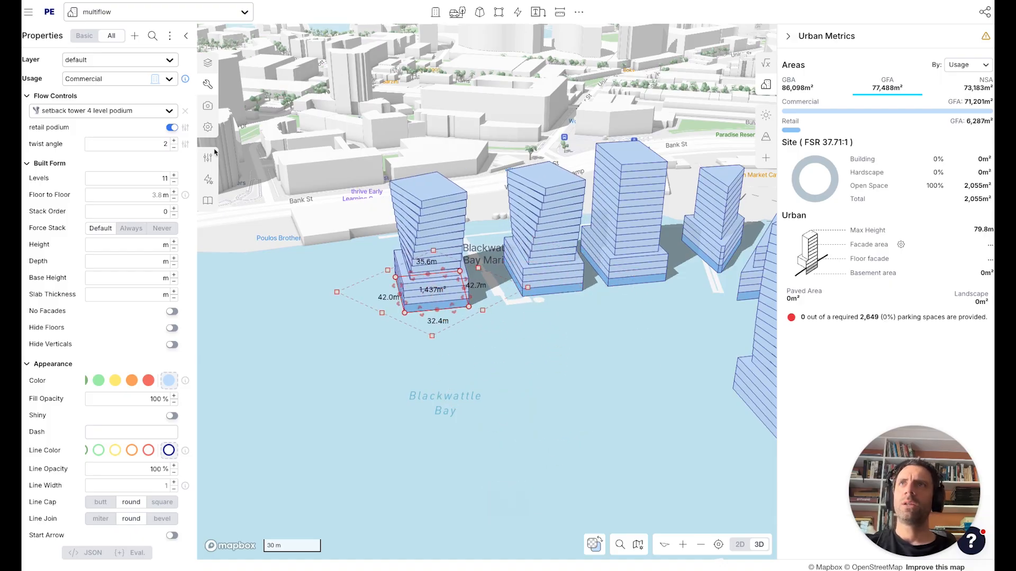
left_click(625, 263)
key("q")
left_click(614, 354)
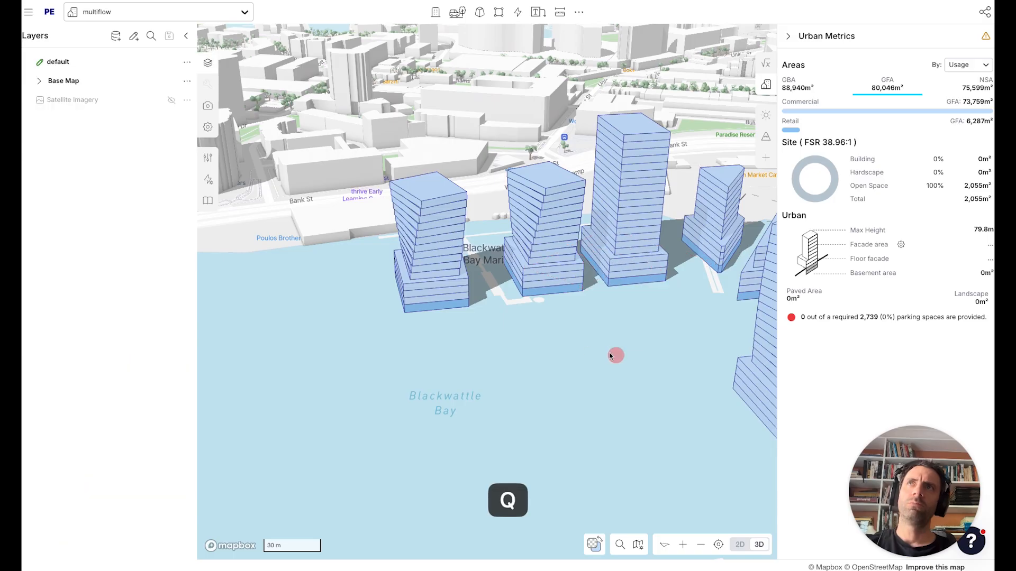
left_click(432, 294)
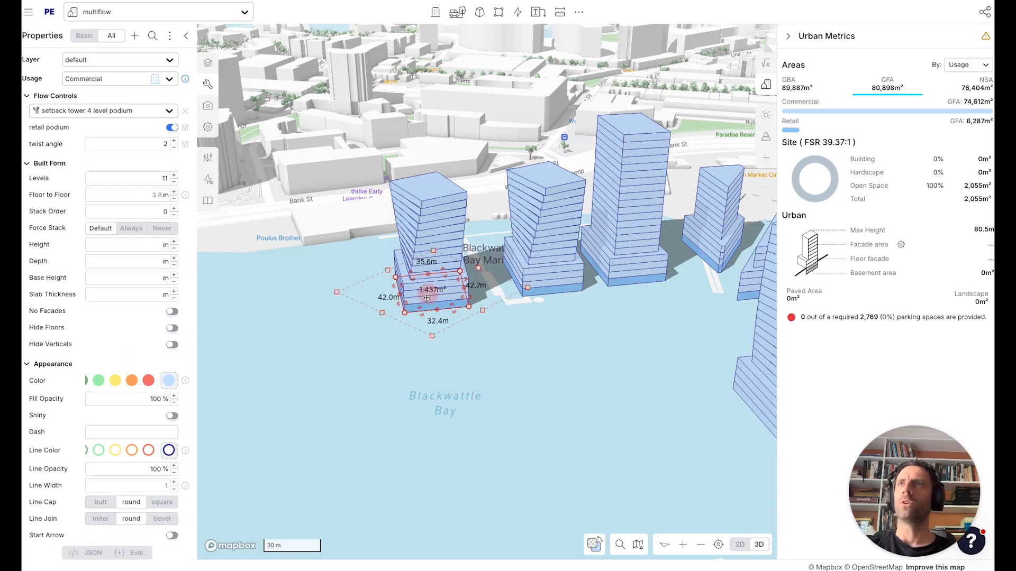
left_click_drag(433, 294, 666, 346, "alt")
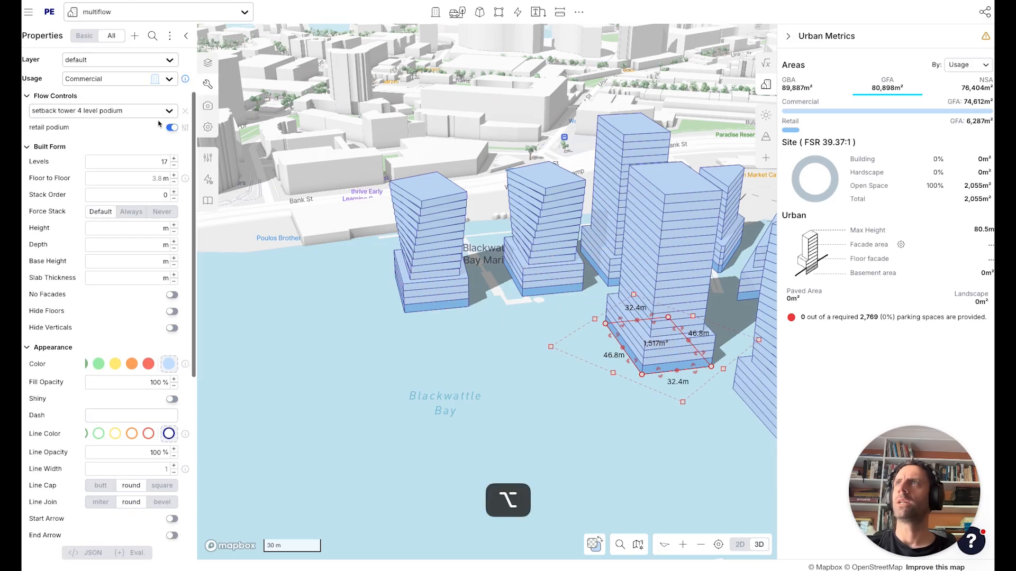
Open the Flow editor, duplicate the setback tower 4 level podium flow and switch to the copy.
left_click(208, 180)
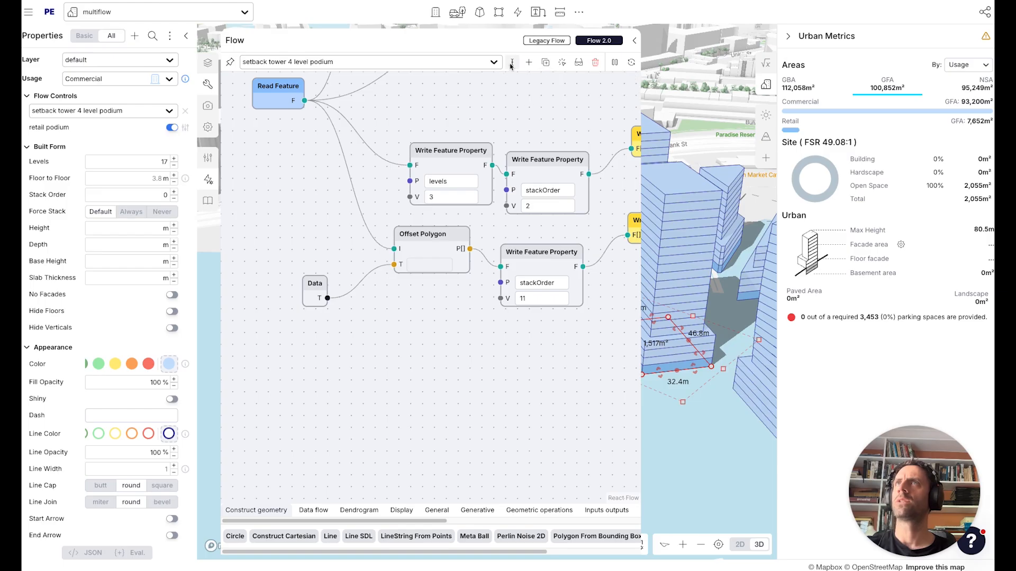
left_click(545, 62)
left_click(293, 62)
left_click(306, 117)
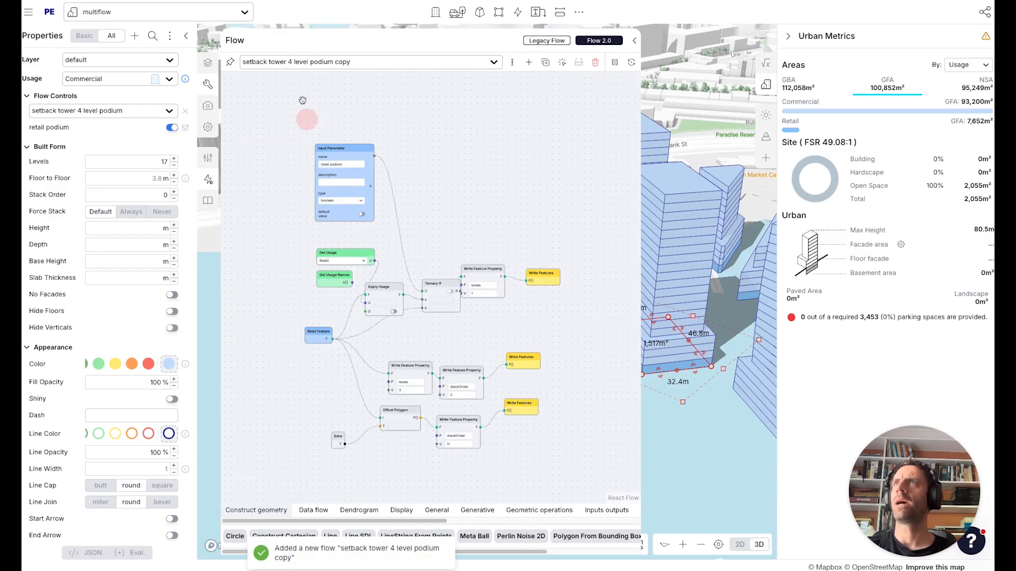
key("super+Right")
key("Right")
left_click(294, 62)
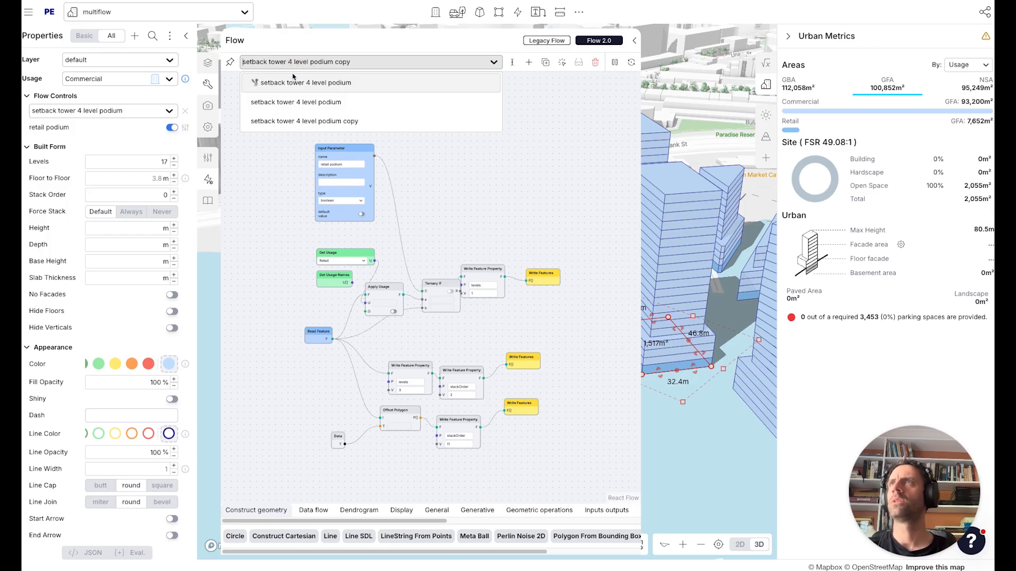
left_click(304, 122)
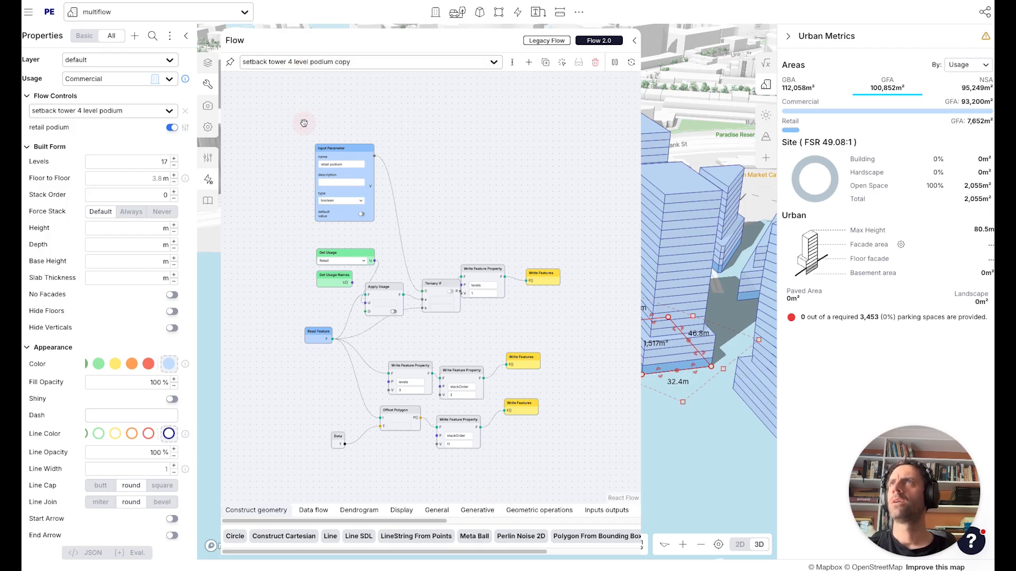
Rename the copied flow to setback tower 2 level podium.
left_click(512, 62)
left_click(435, 177)
key("shift+Right")
type("2")
key("super+Right")
key("BackSpace")
key("BackSpace")
key("BackSpace")
key("BackSpace")
key("BackSpace")
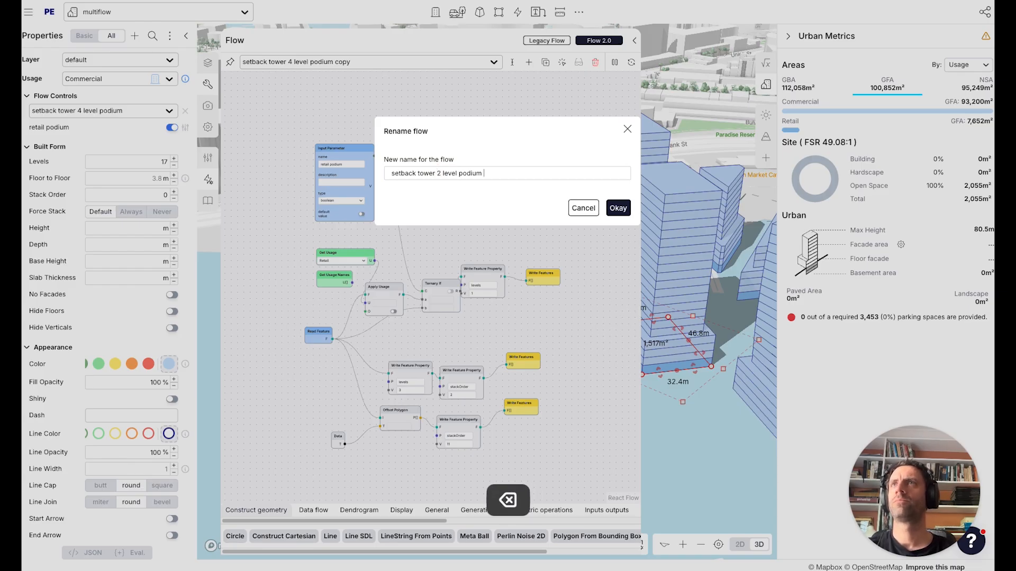
left_click(617, 208)
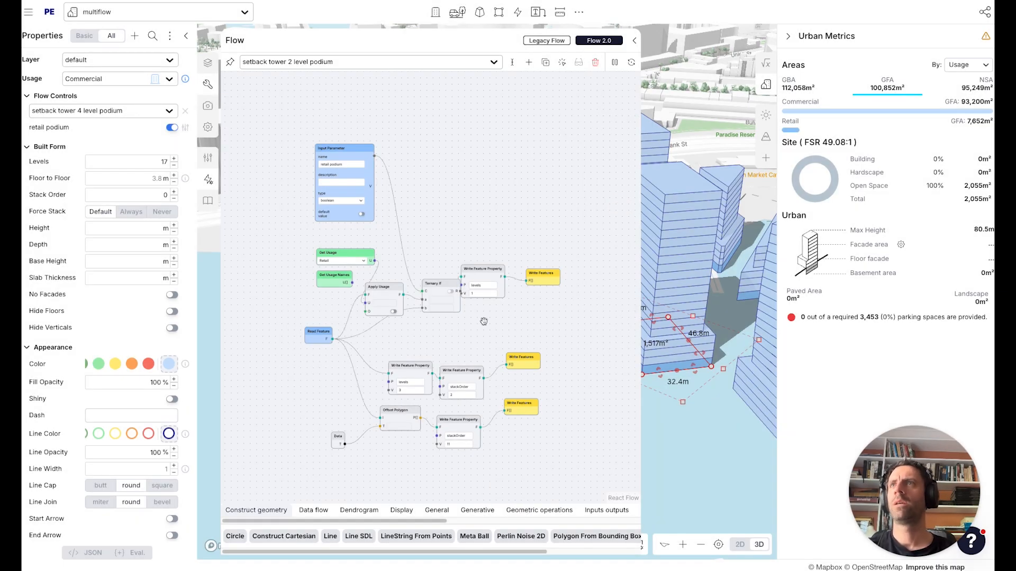
Set the podium branch's levels value to 1 and its stackOrder value to 2.
double_click(458, 367)
type("1")
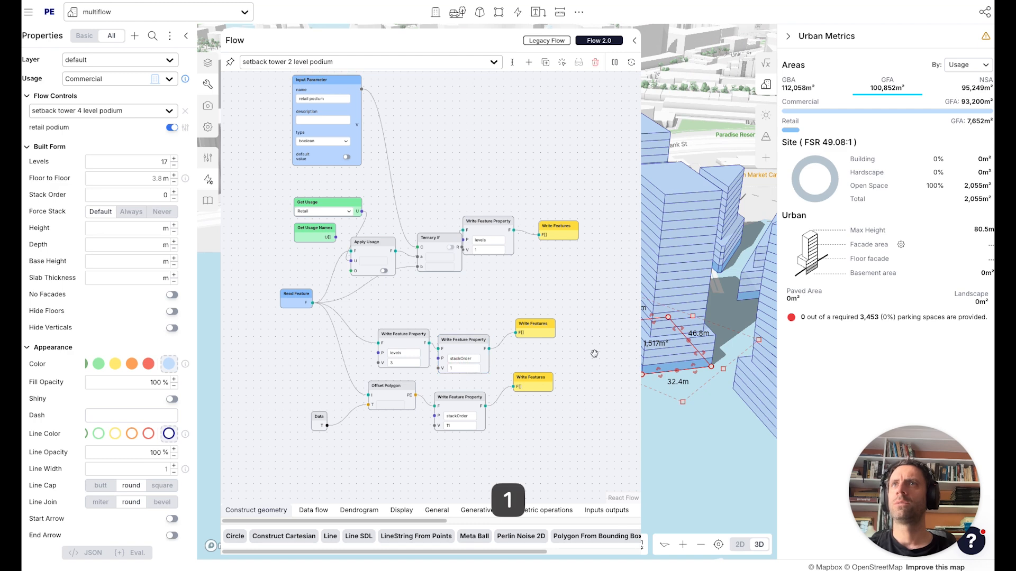
left_click_drag(533, 329, 543, 334)
double_click(404, 362)
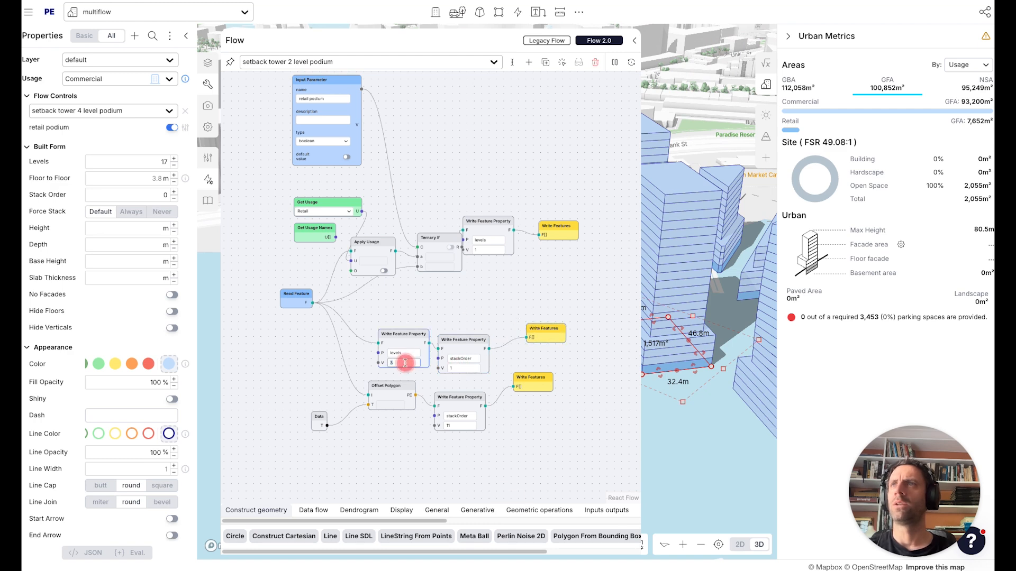
type("1")
double_click(459, 369)
type("2")
left_click(482, 313)
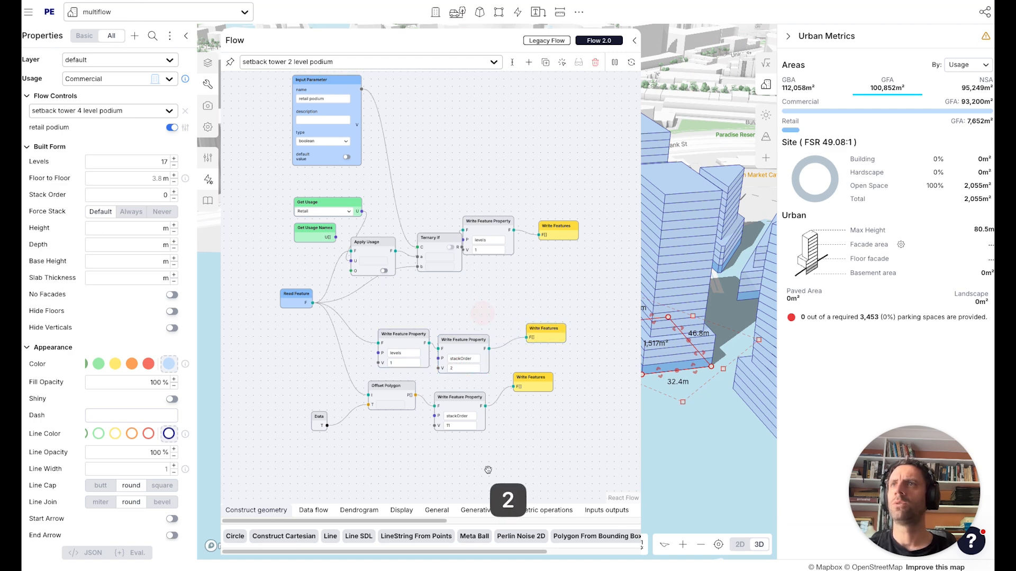
left_click_drag(497, 460, 507, 438)
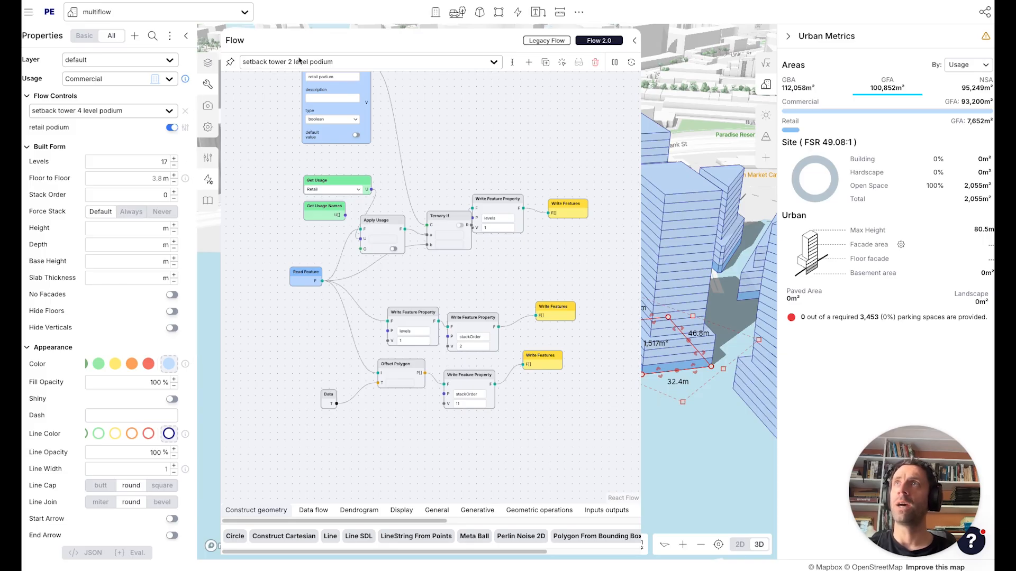
Apply the setback tower 2 level podium flow to the new tower and turn on its retail podium option.
left_click(109, 111)
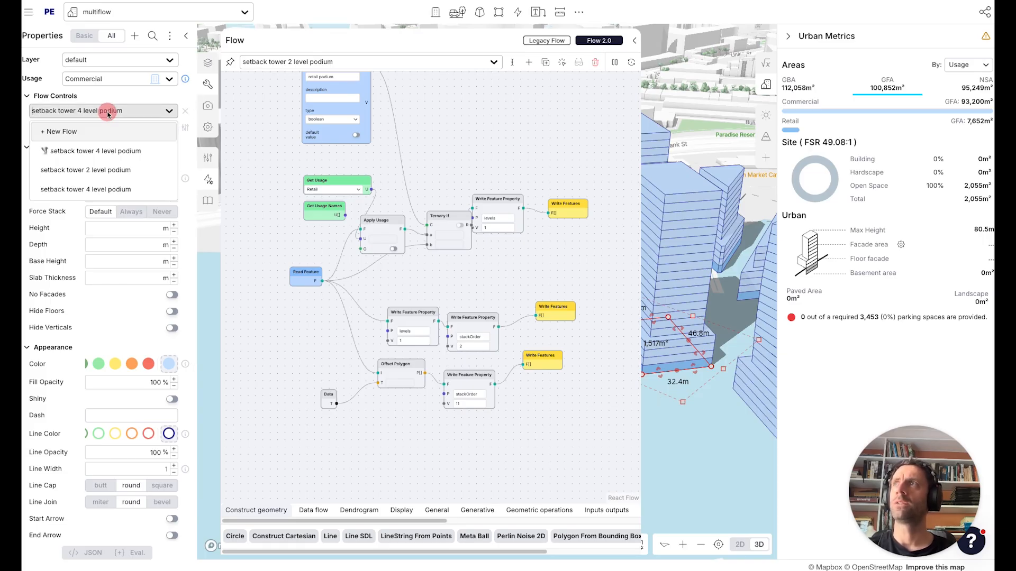
left_click(111, 175)
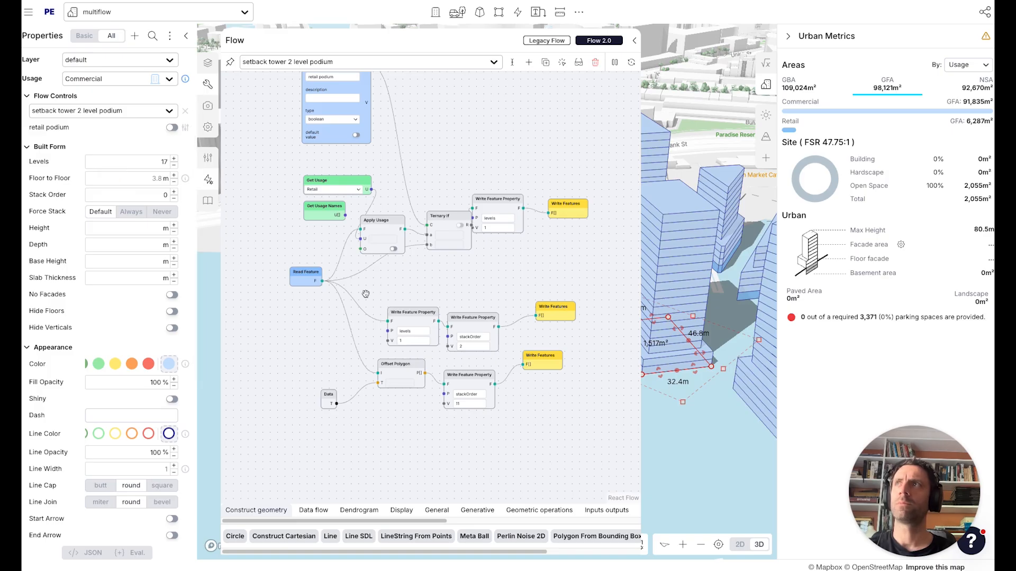
left_click(170, 128)
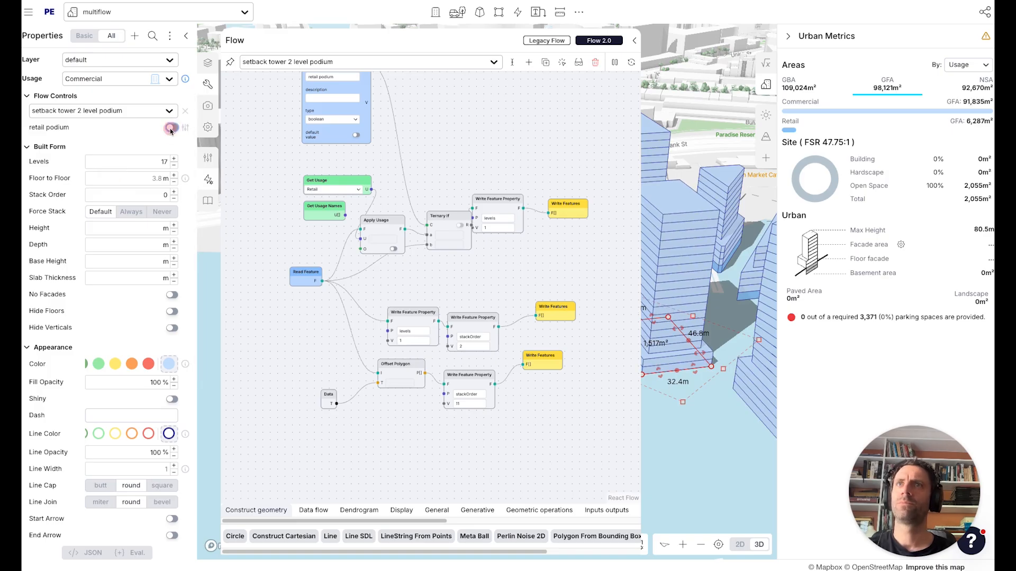
Close the Flow editor and reduce the new tower's levels to 6.
left_click(636, 41)
key("a")
key("a")
key("a")
key("a")
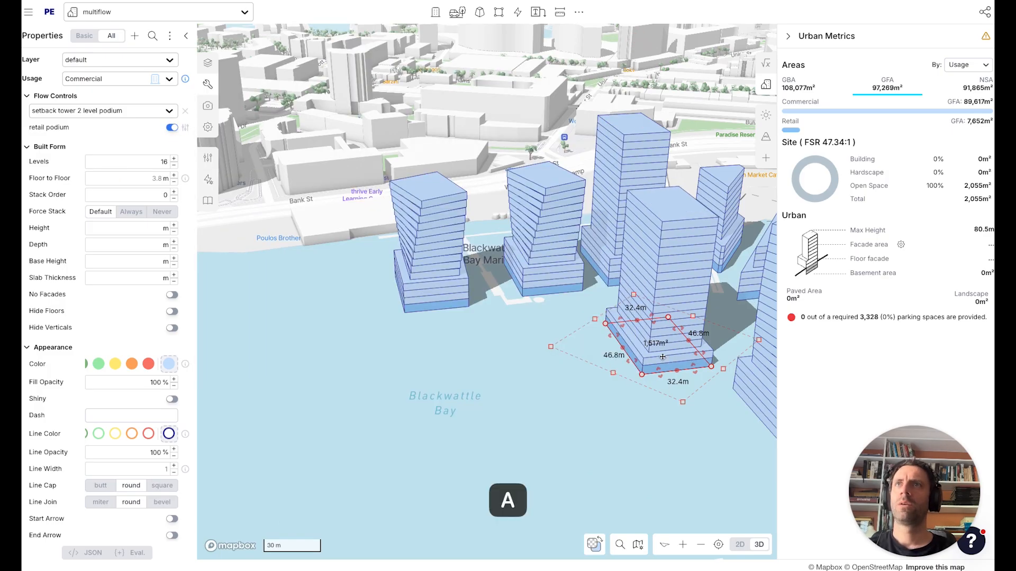
key("a")
key("a")
key("a")
key("a")
key("a")
key("a")
key("a")
mouse_move(661, 356)
left_mouse_down()
mouse_move(517, 367)
mouse_move(687, 345)
mouse_move(673, 339)
left_mouse_up()
left_click_drag(538, 364, 434, 352)
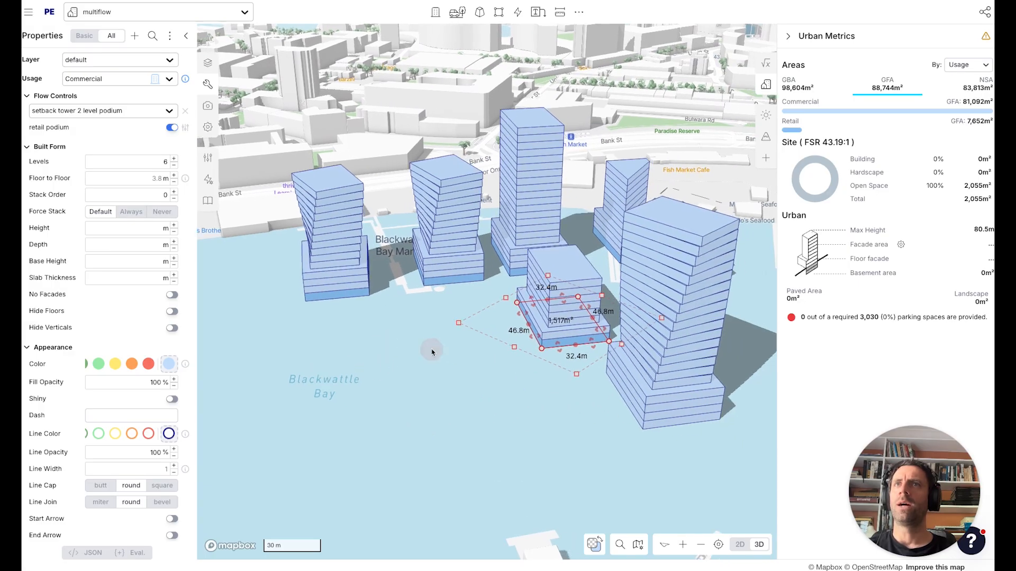
Select two of the towers together.
left_click(680, 407)
left_click(611, 242, "shift")
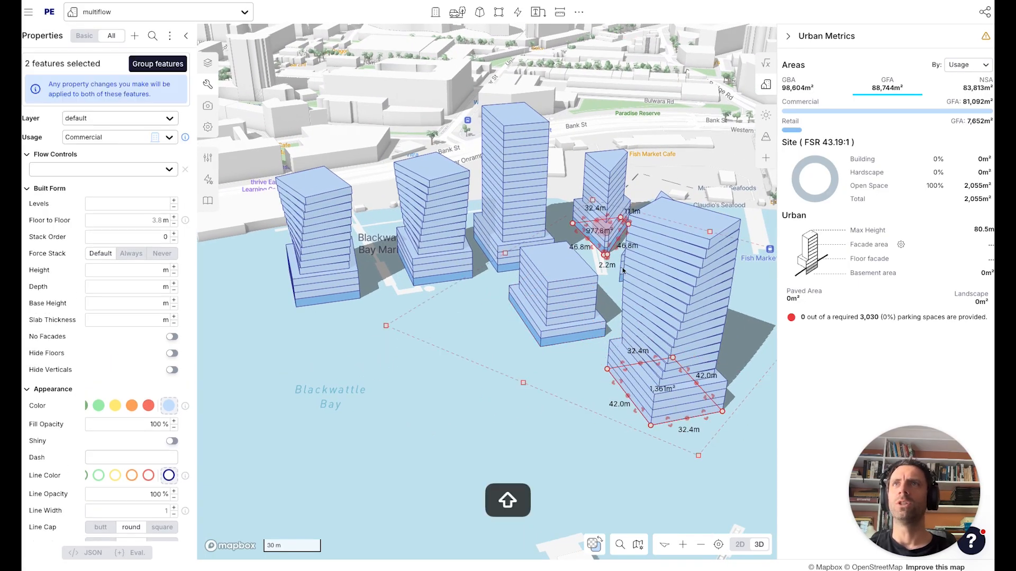